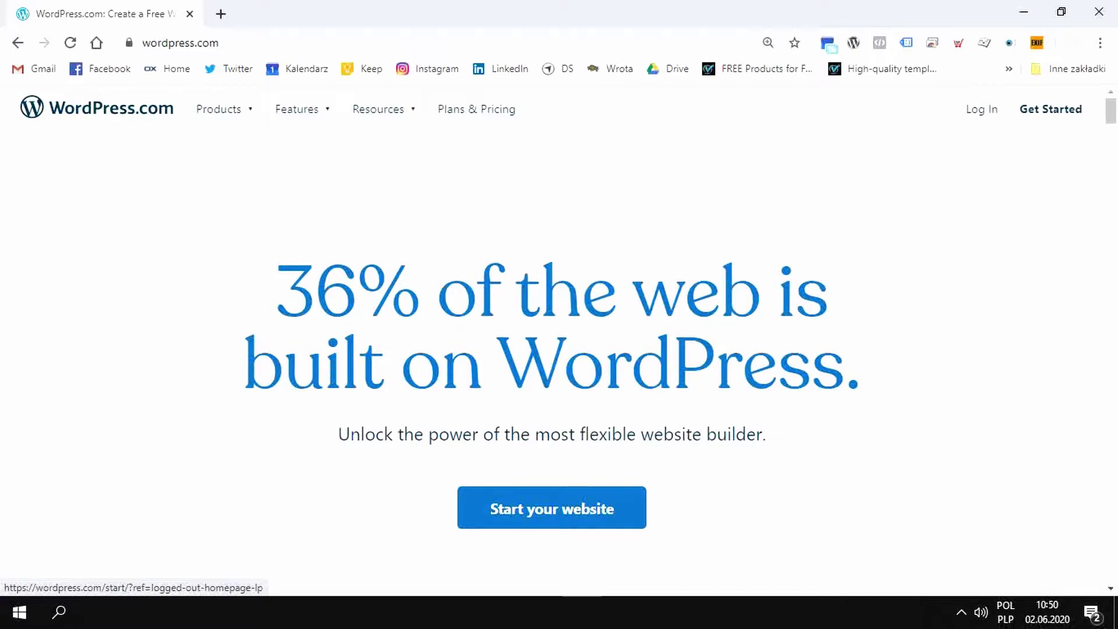
Start creating a new website on WordPress.com and view the available account sign-up options.
click(551, 508)
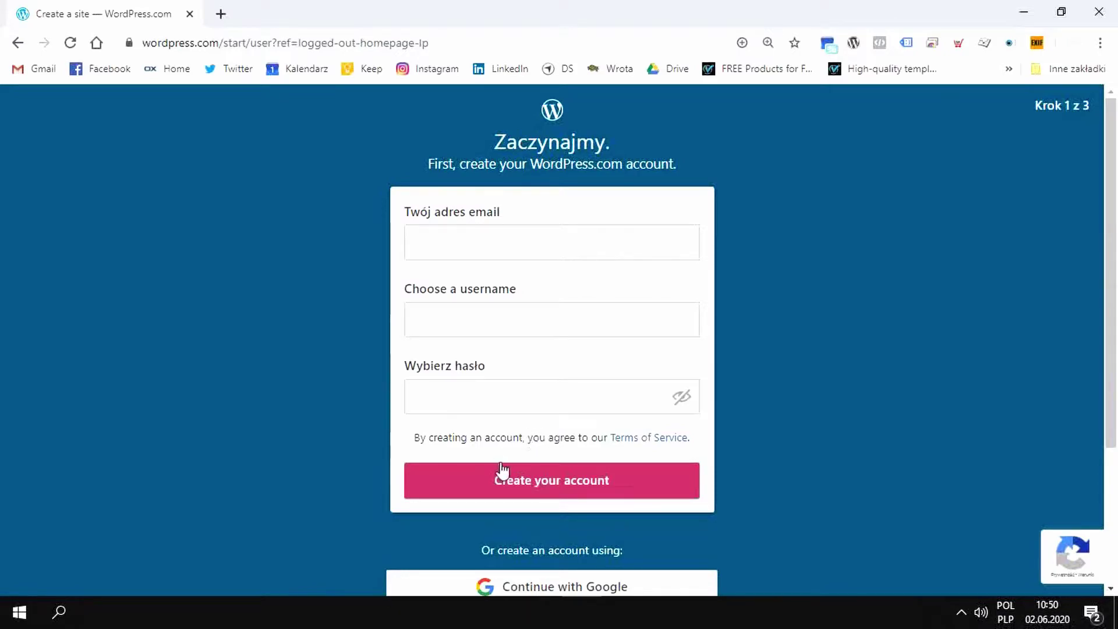
scroll(736, 425, down, 2)
scroll(737, 425, down, 3)
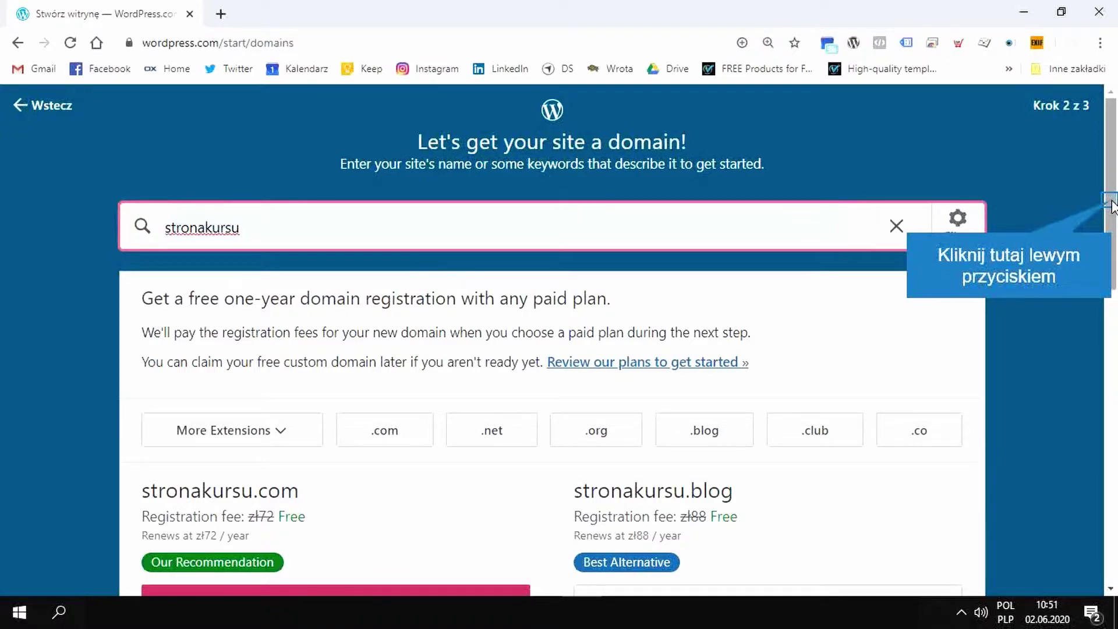
Search for the domain stronakursuonlajn, choose the free stronakursuonlajn.wordpress.com address and look over the offered plans.
scroll(1112, 206, down, 1)
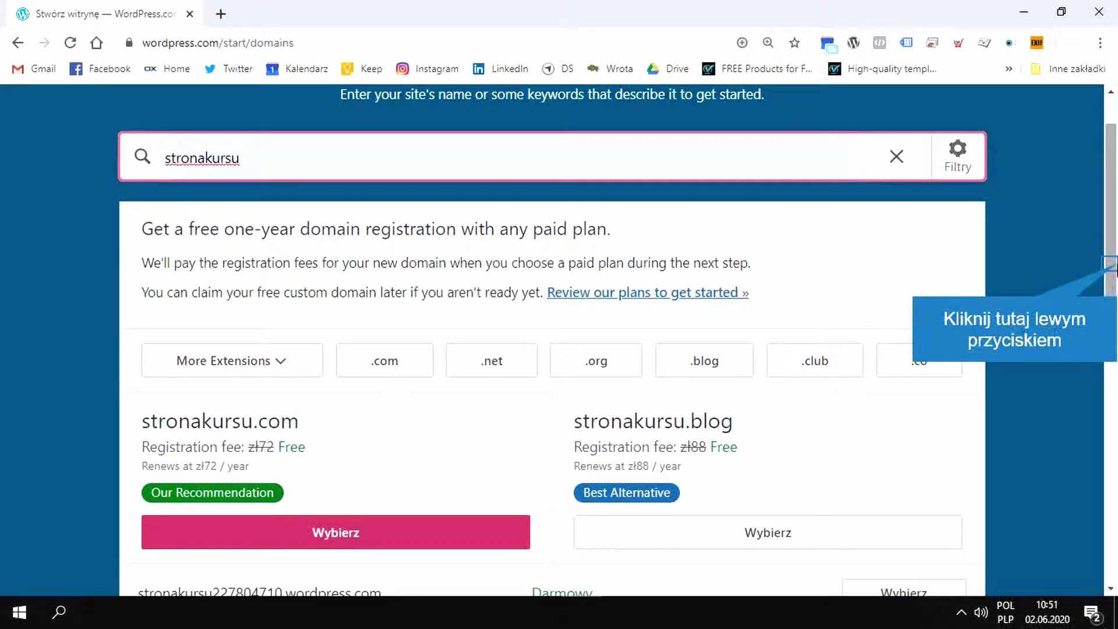
drag(1112, 265, 1115, 329)
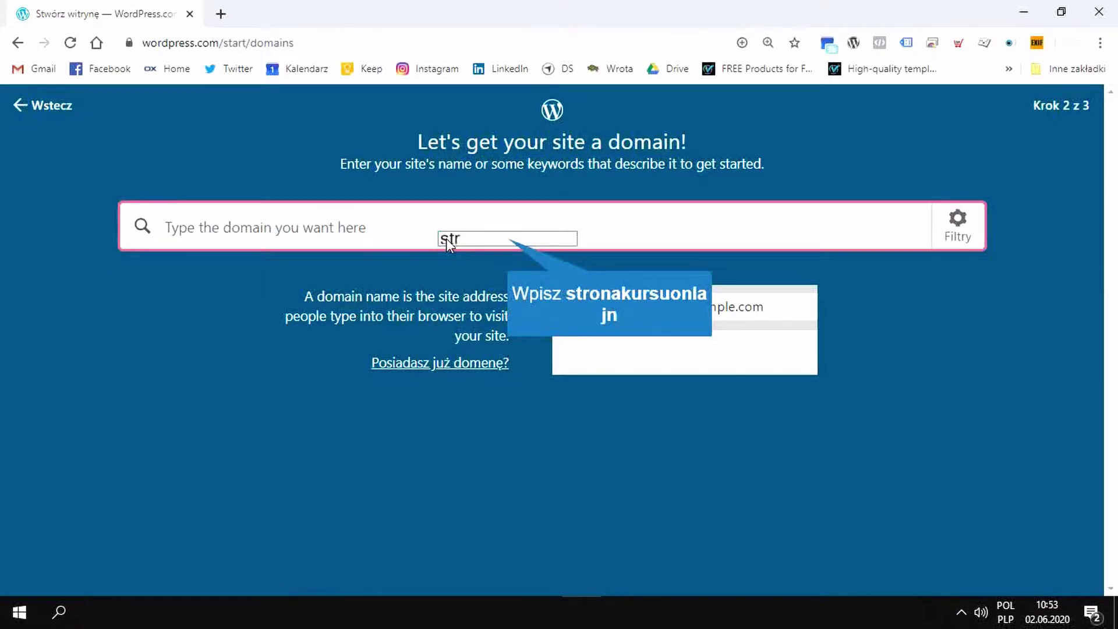
text(nakursuonla)
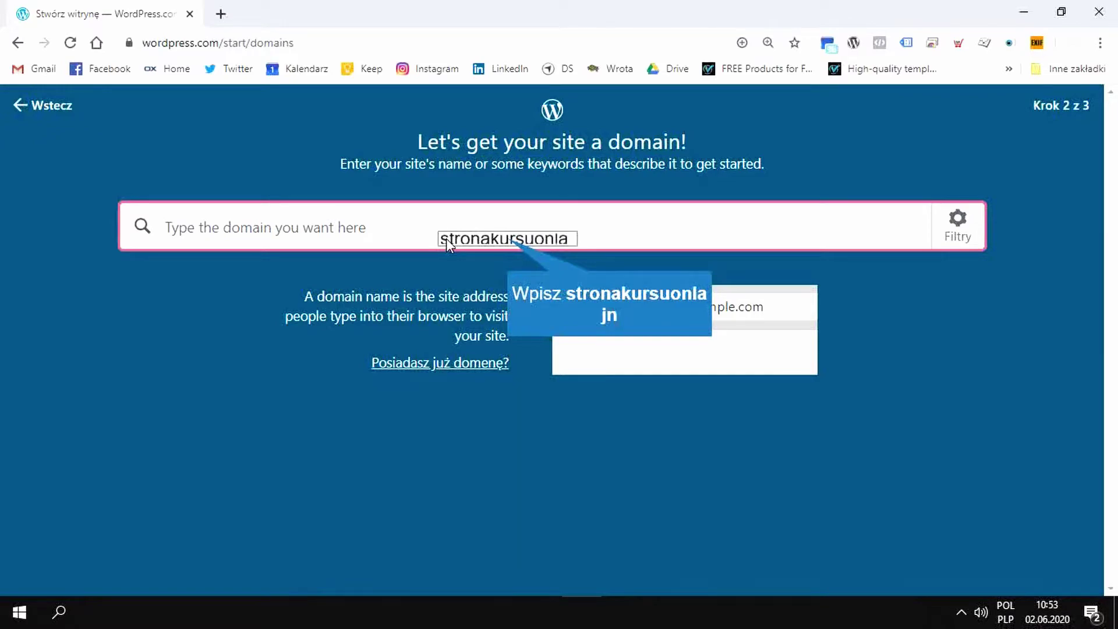
text(jn)
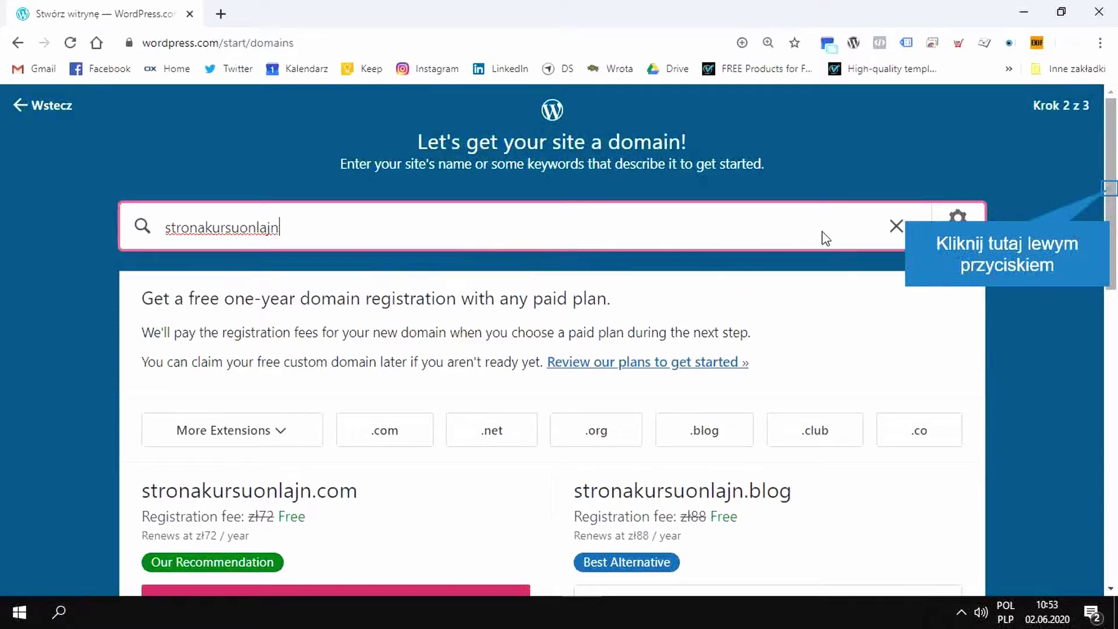
click(1112, 195)
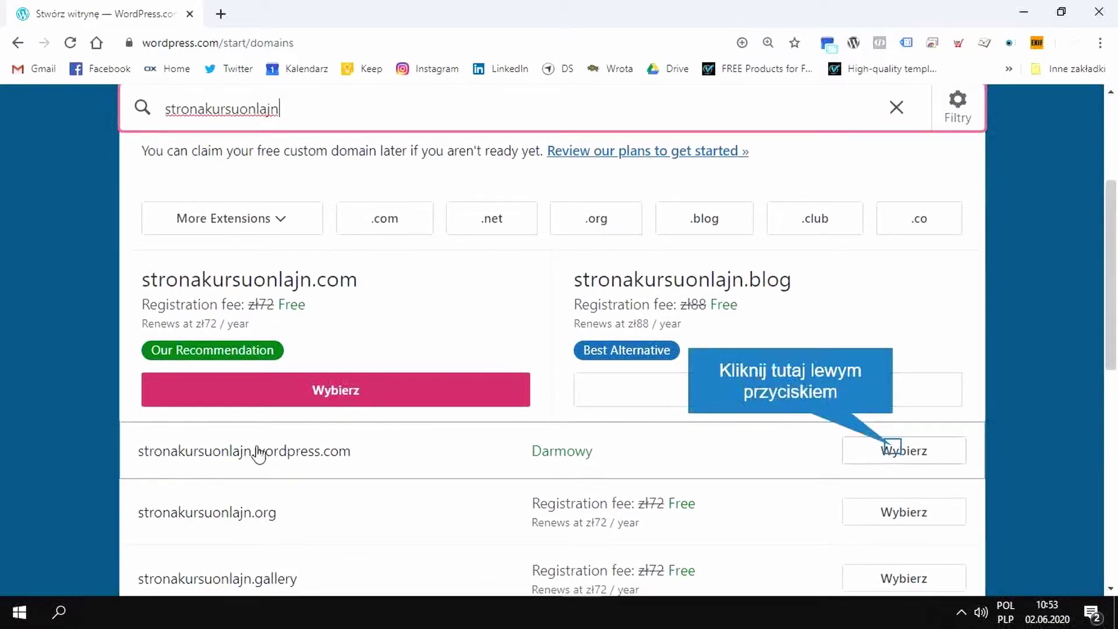
click(262, 453)
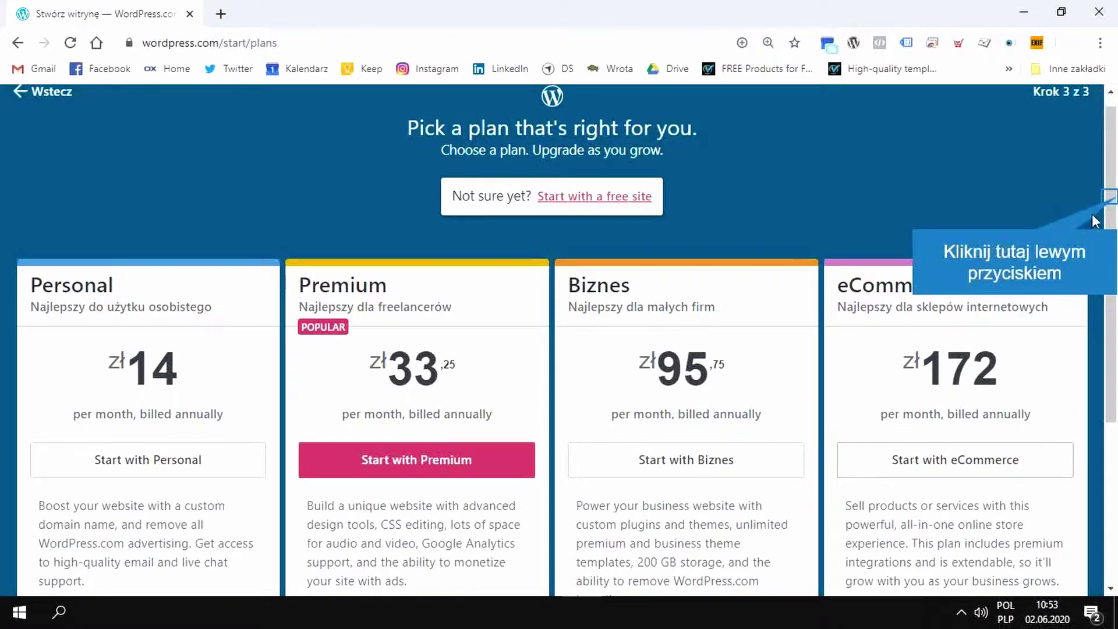
mouse_move(1110, 196)
mouse_down()
mouse_move(1112, 349)
mouse_move(1113, 195)
mouse_up()
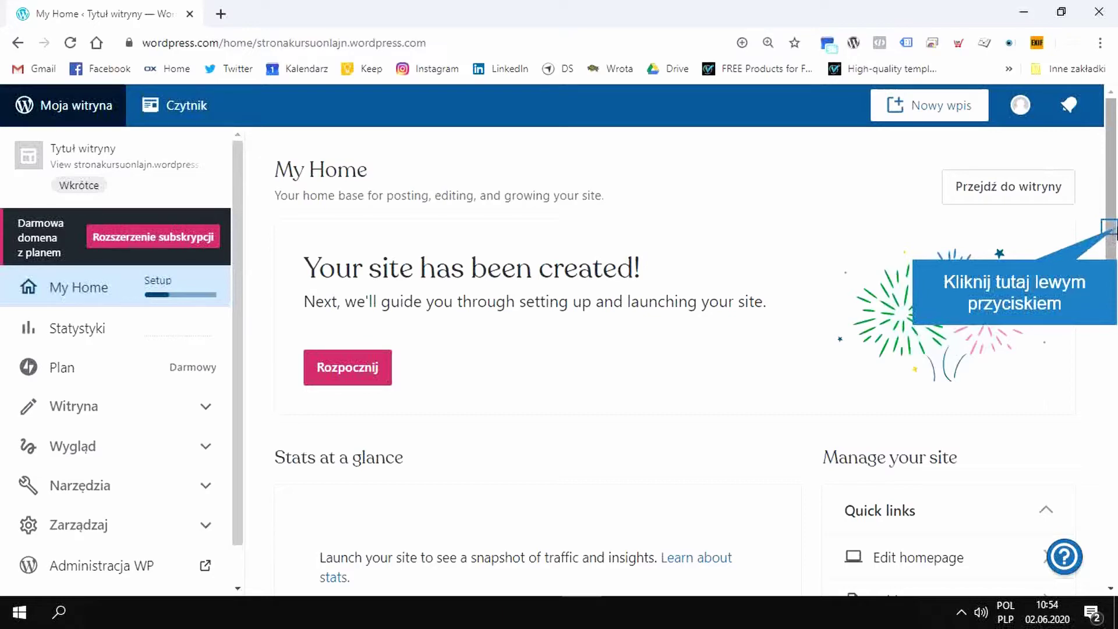
View the new site at stronakursuonlajn.wordpress.com in a separate browser tab and return to the My Home dashboard.
click(221, 14)
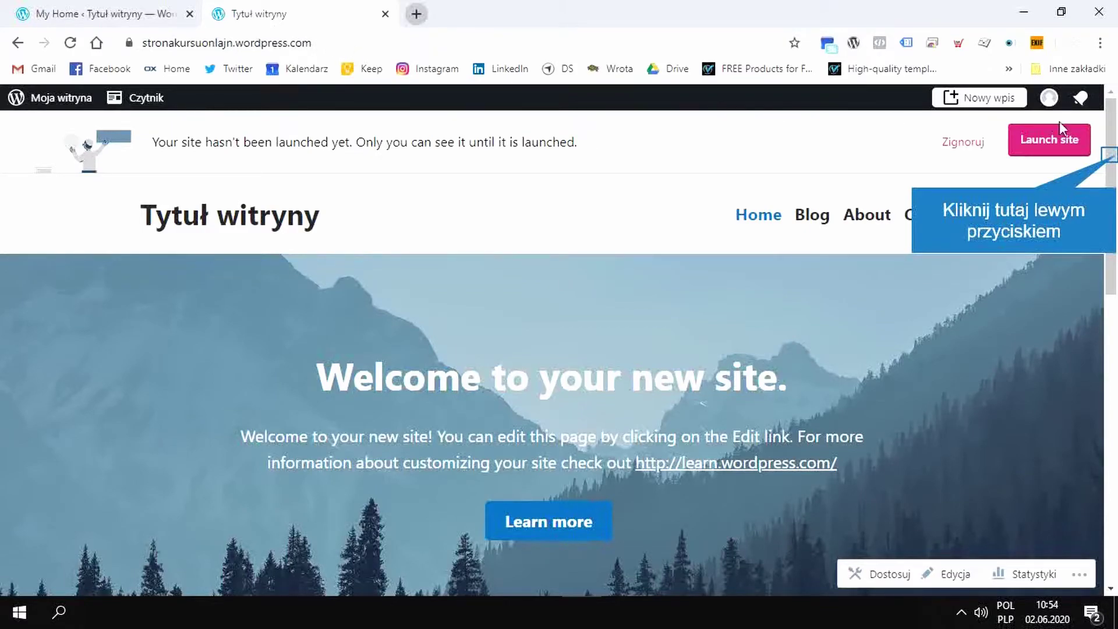
mouse_move(1111, 154)
mouse_down()
mouse_move(1115, 447)
mouse_move(1115, 161)
mouse_up()
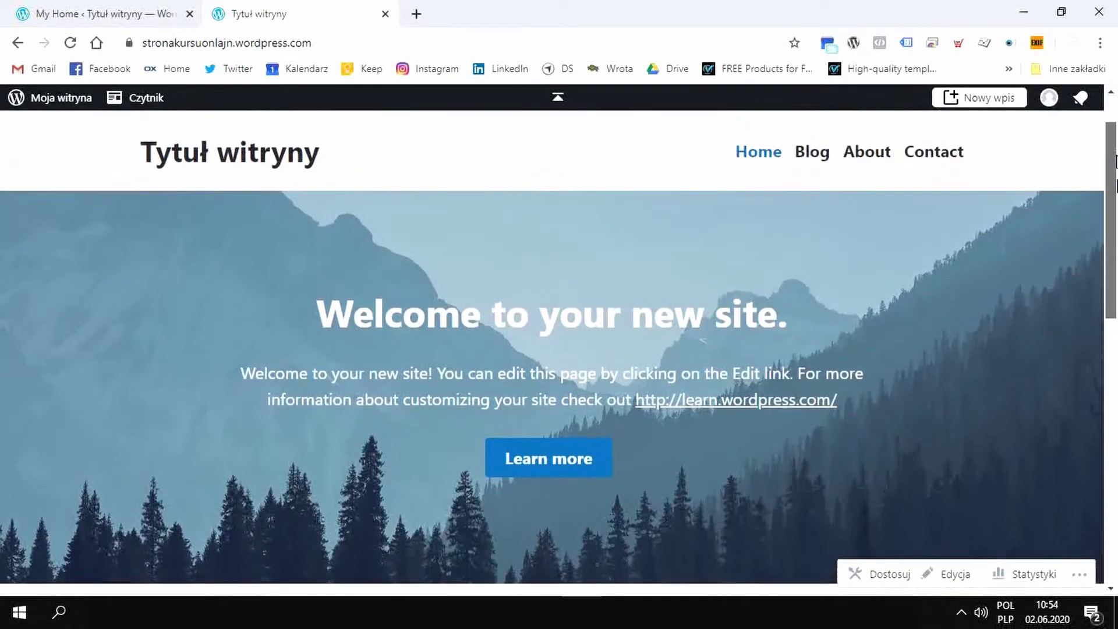
scroll(1115, 161, up, 1)
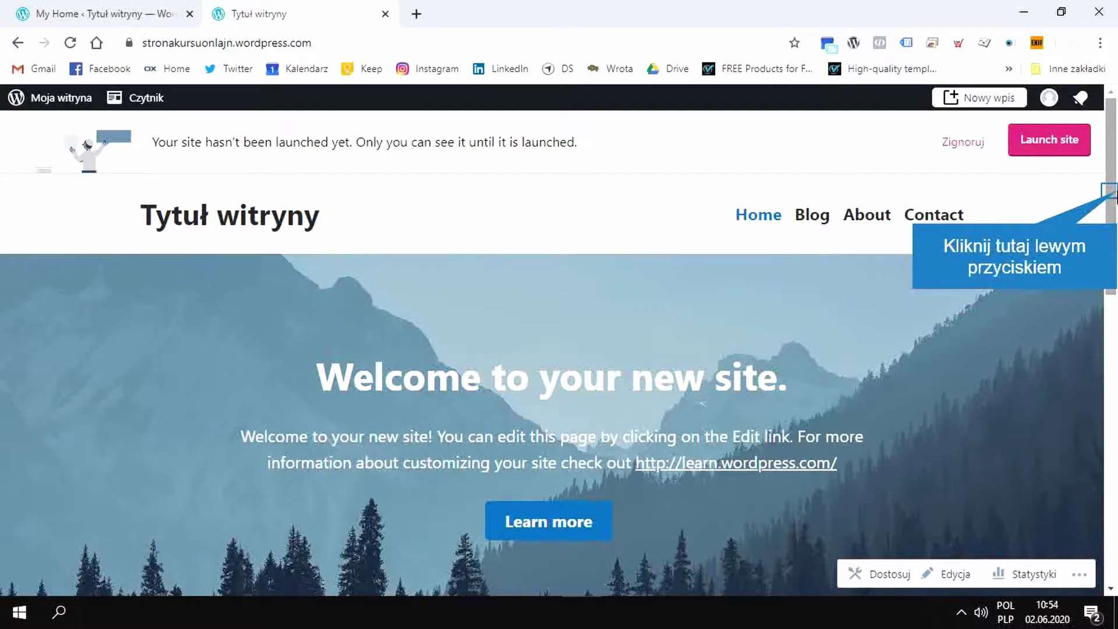
mouse_move(1109, 192)
mouse_down()
mouse_move(1111, 500)
mouse_move(1111, 213)
mouse_up()
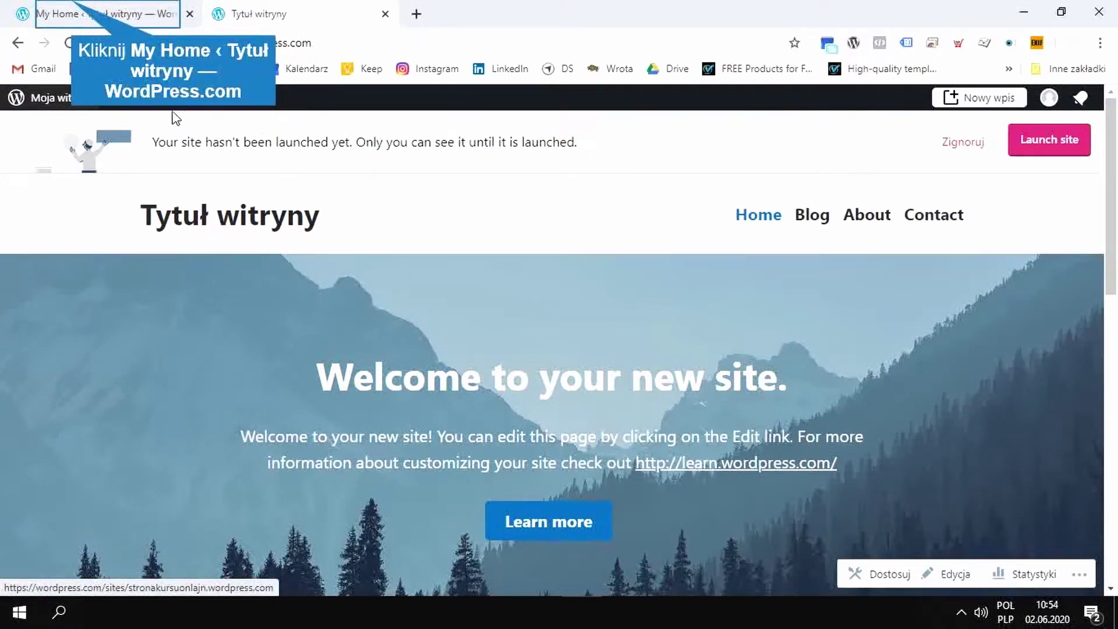
click(70, 14)
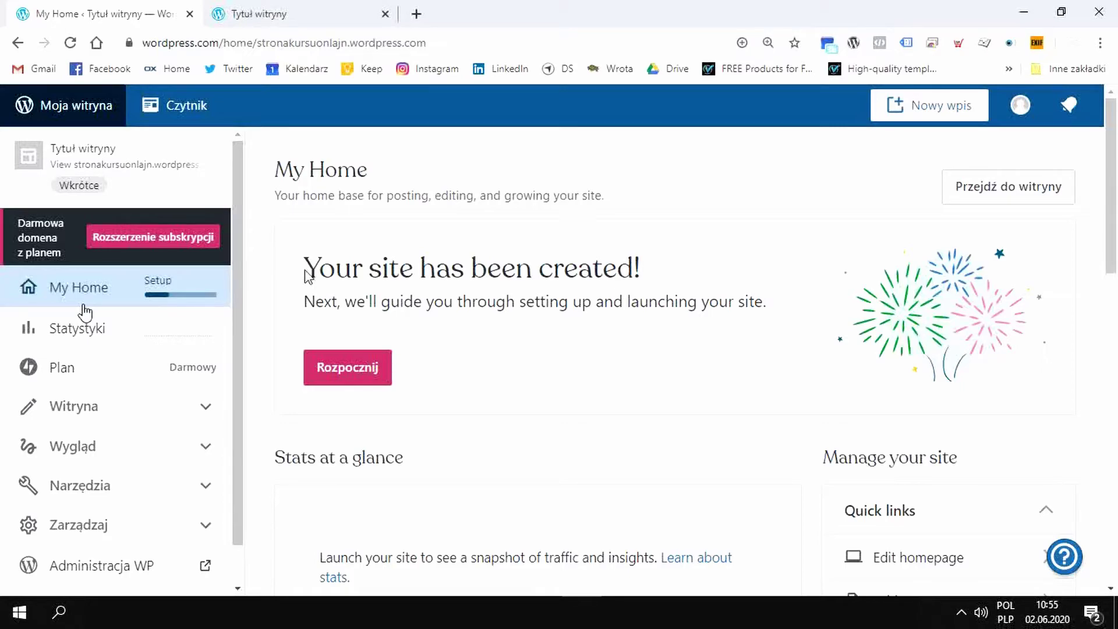
Set the interface language to Polski in the profile's account settings and save the account settings.
click(1021, 106)
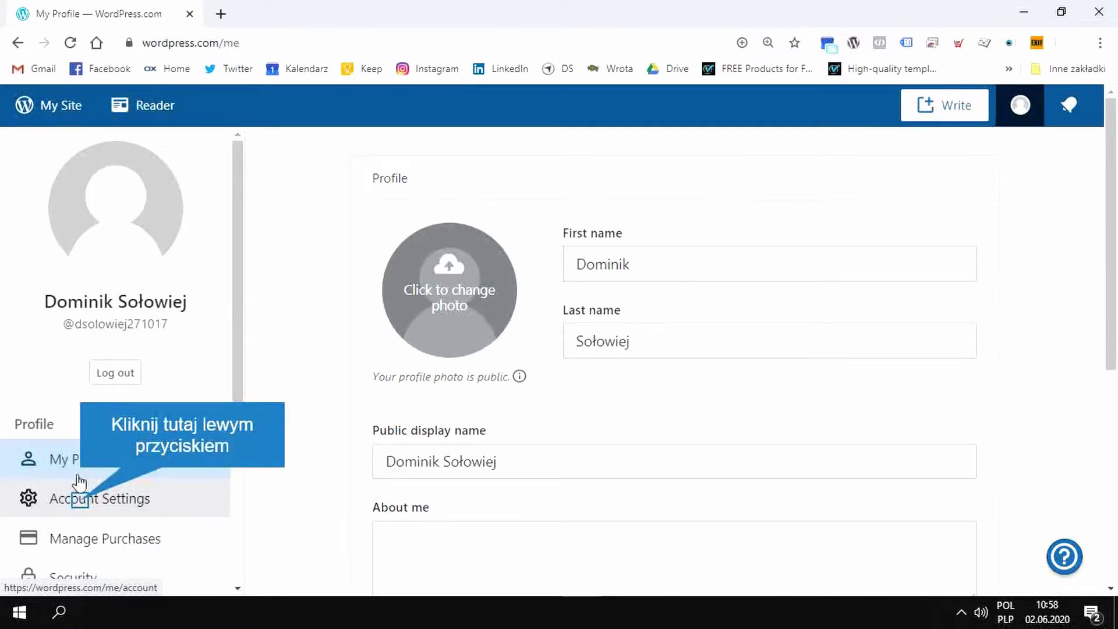
click(83, 500)
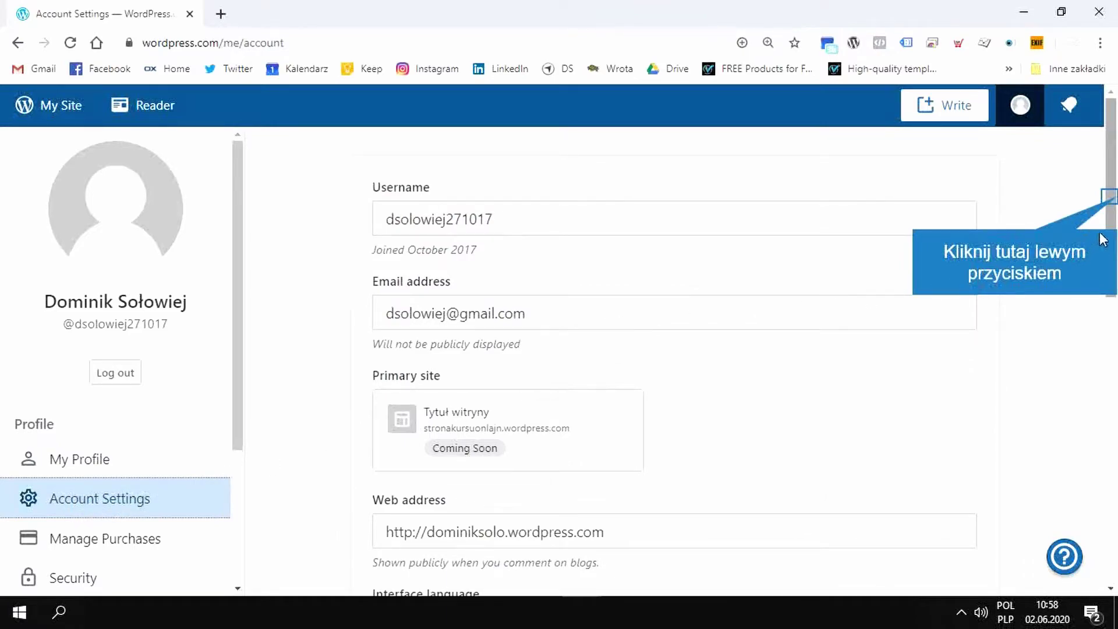
drag(1113, 198, 1115, 308)
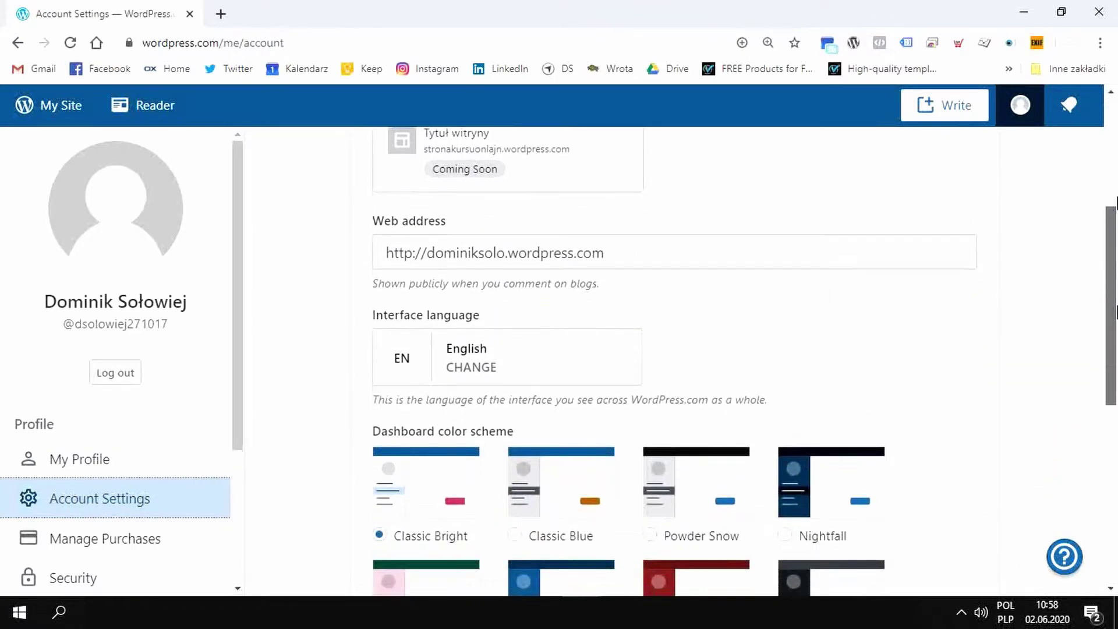
click(406, 366)
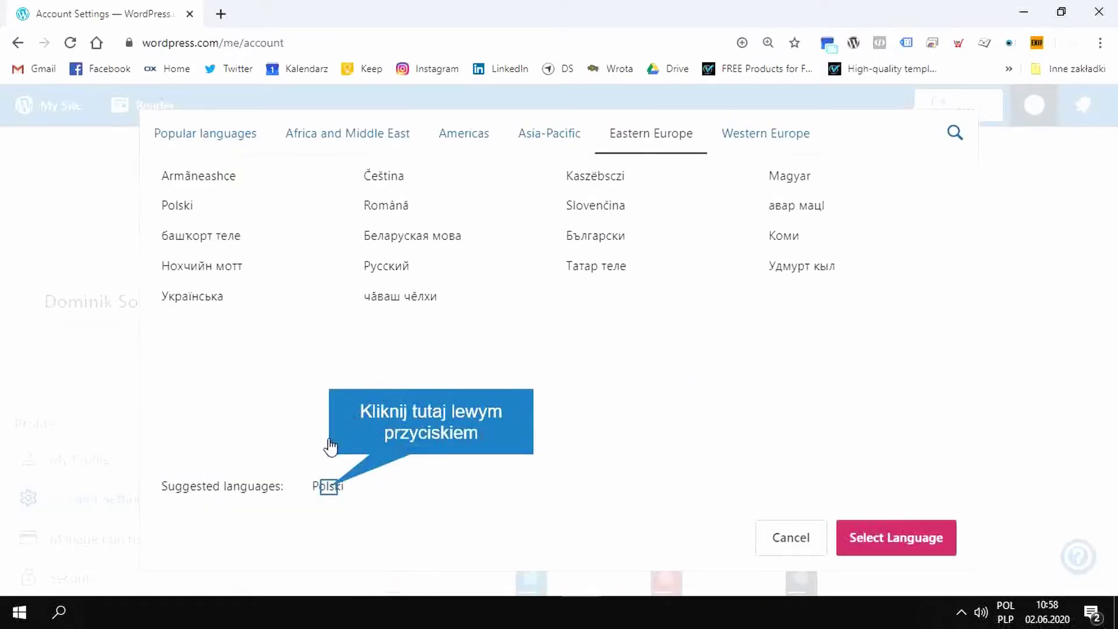
click(329, 489)
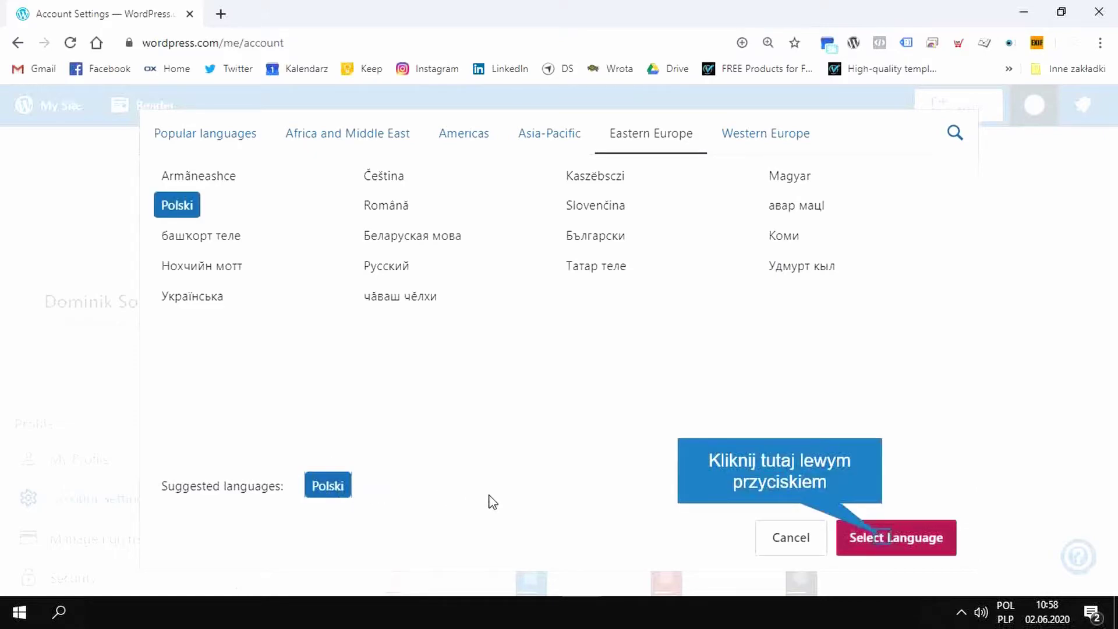
click(875, 536)
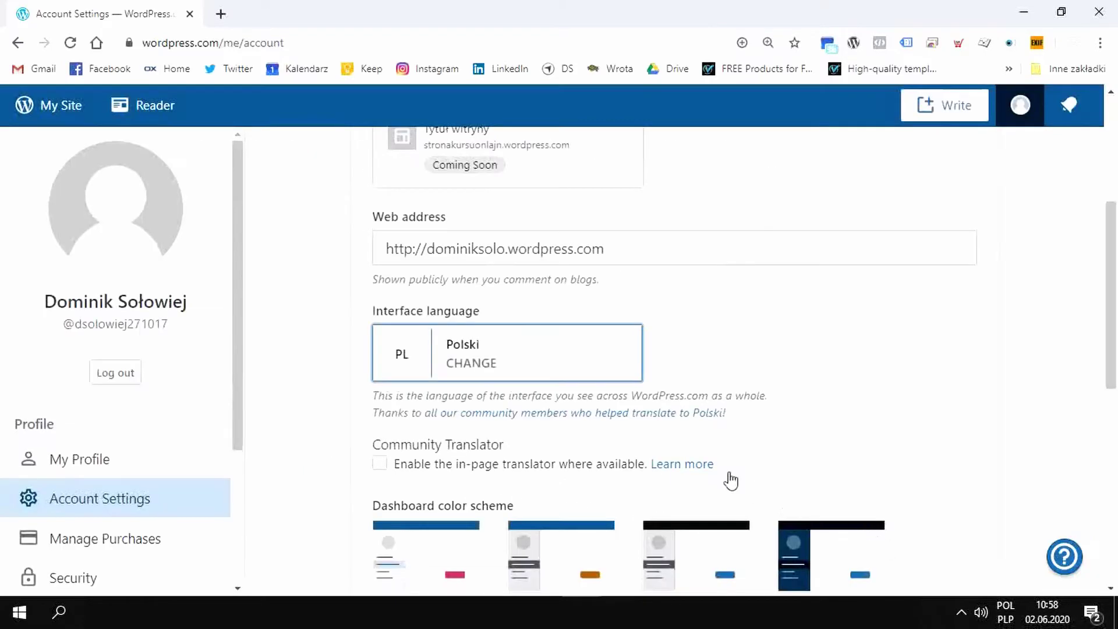
scroll(895, 396, down, 7)
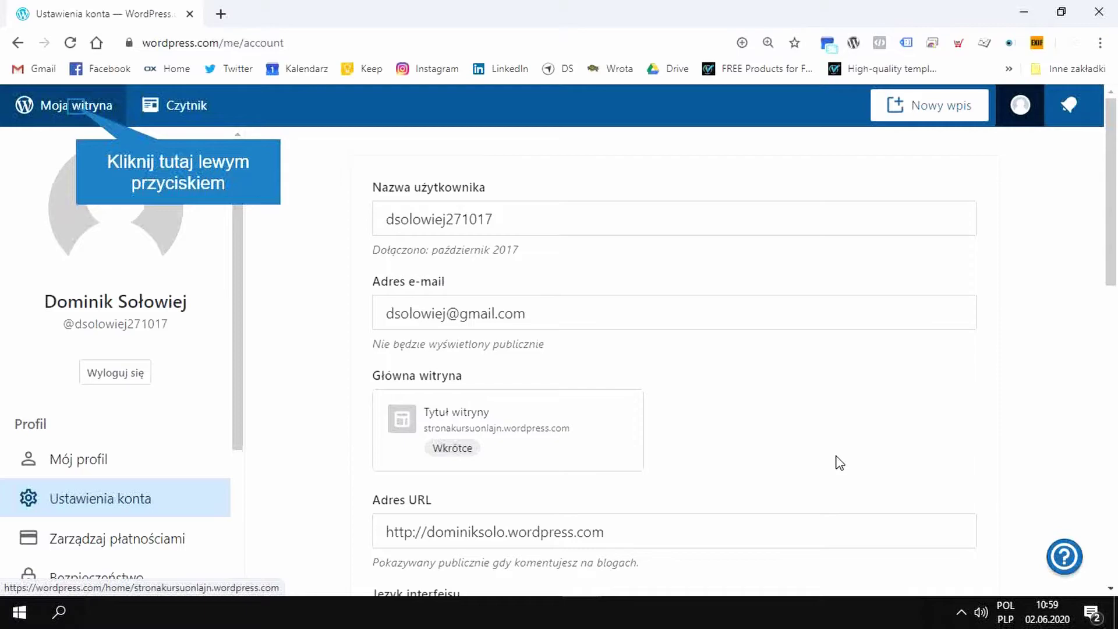
Return to the site's dashboard and examine the full-version preview of the home page.
click(77, 108)
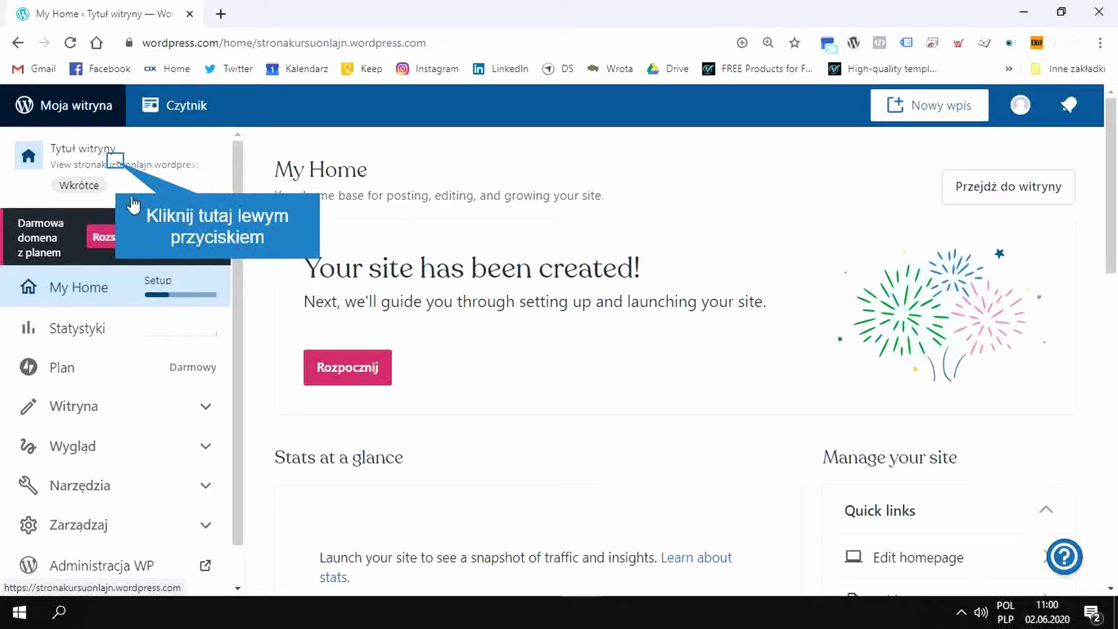
click(117, 168)
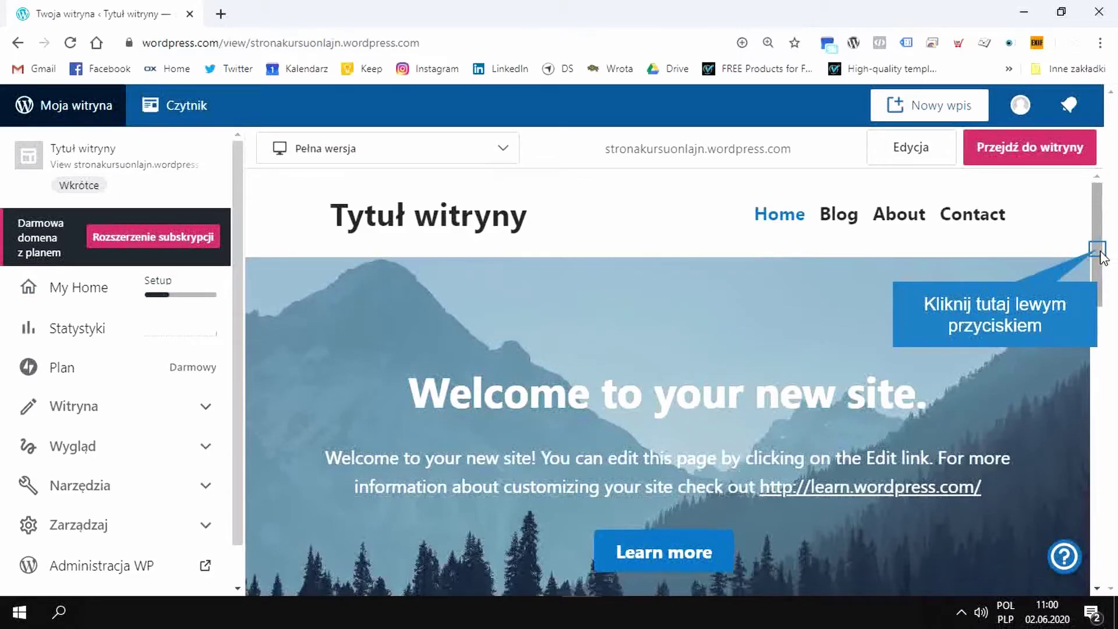
mouse_move(1099, 255)
mouse_down()
mouse_move(1100, 479)
mouse_move(1100, 255)
mouse_up()
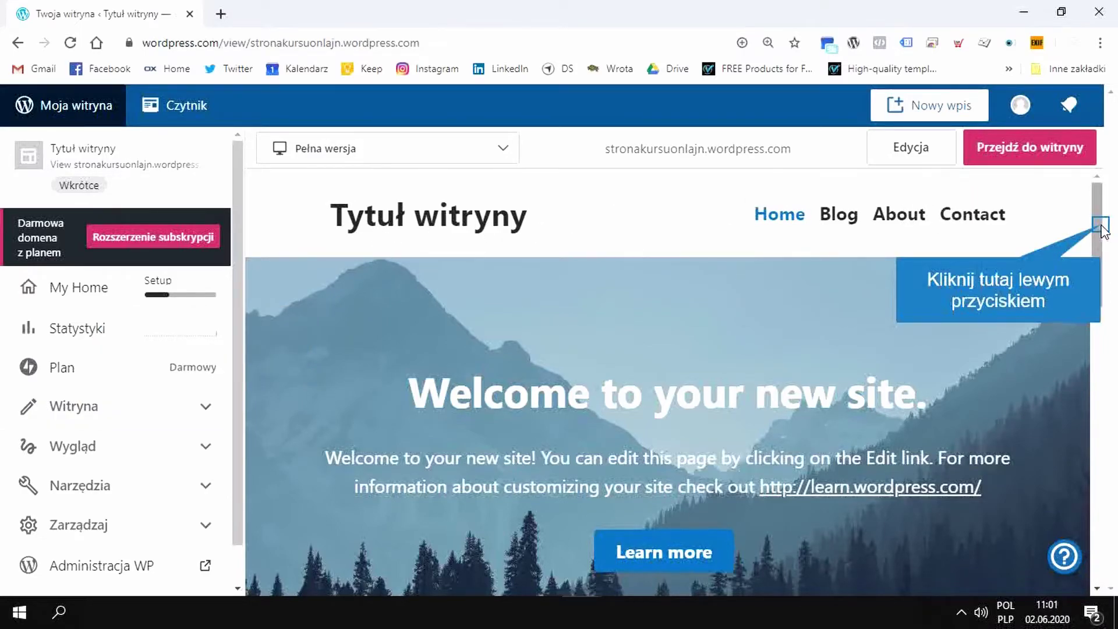
drag(1098, 233, 1087, 527)
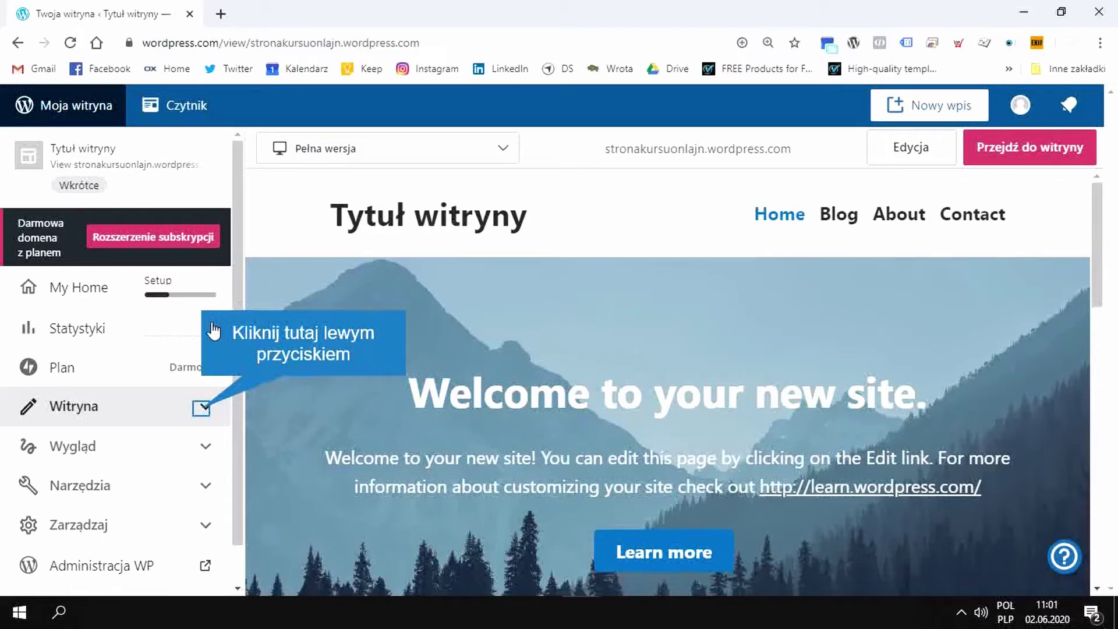
Open the site's appearance customizer (Dostosuj) from the site management options.
click(202, 408)
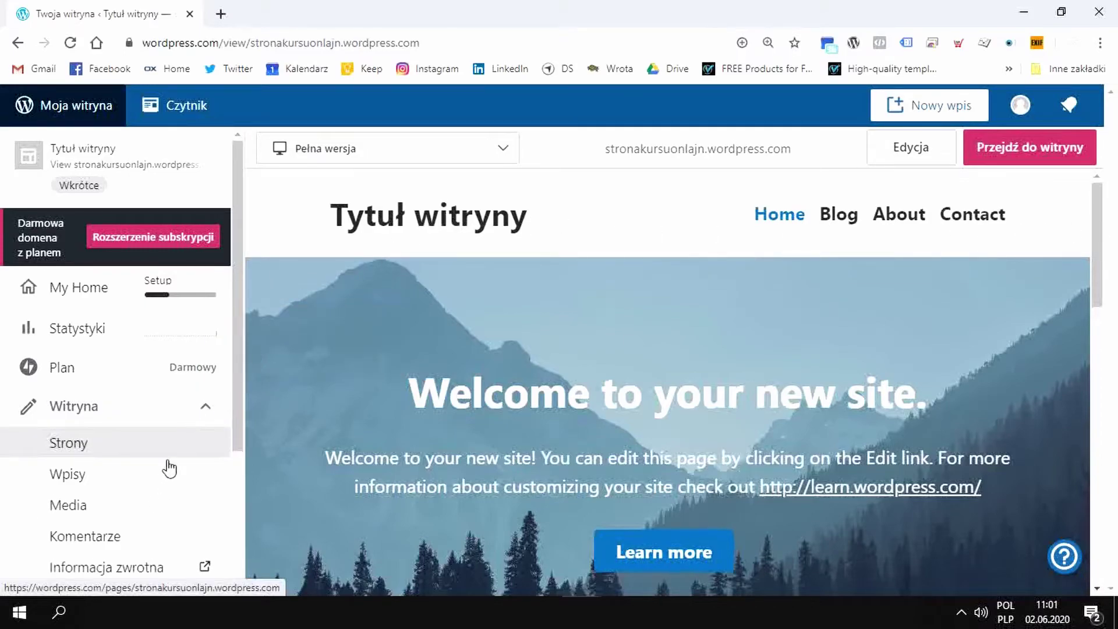
scroll(172, 460, down, 3)
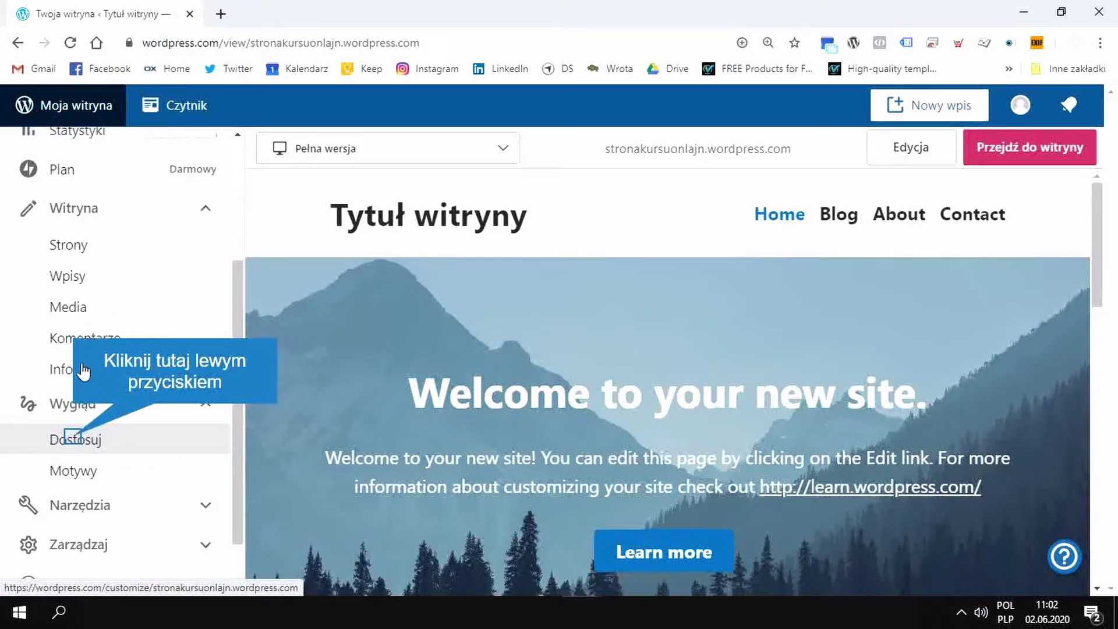
click(75, 441)
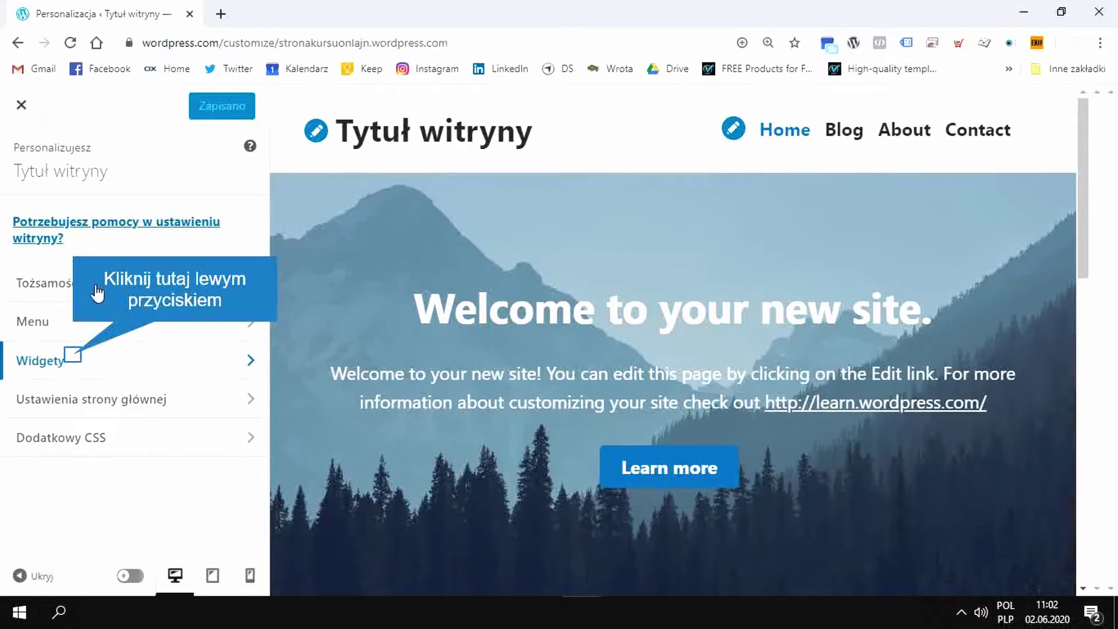
Look through the Widgety and Ustawienia strony głównej sections of the customizer and return to its main list.
click(74, 361)
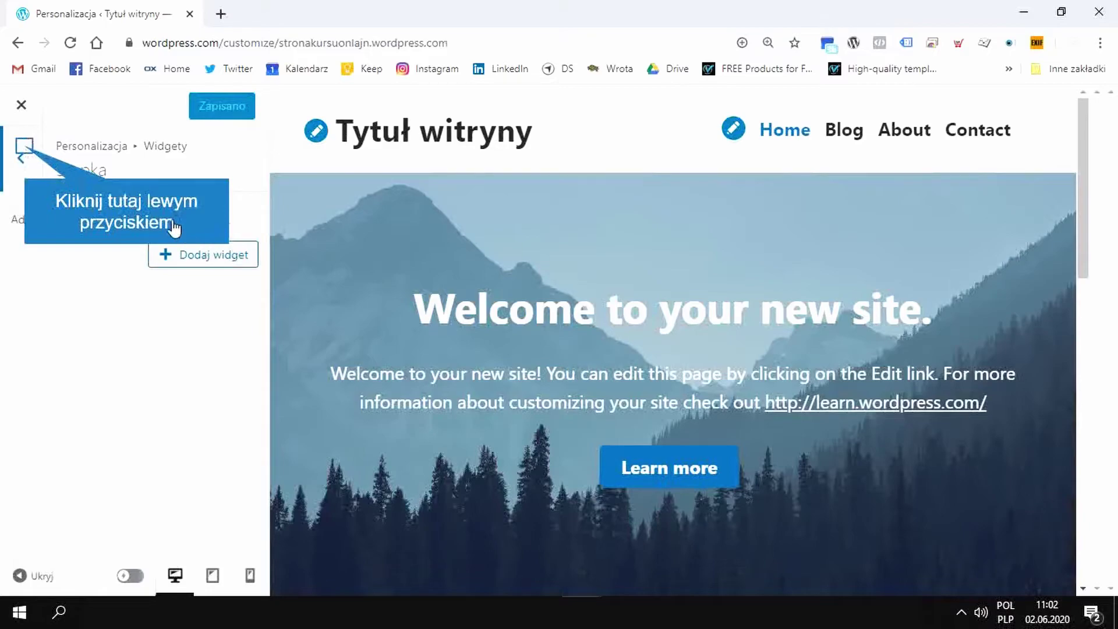
click(32, 154)
click(85, 381)
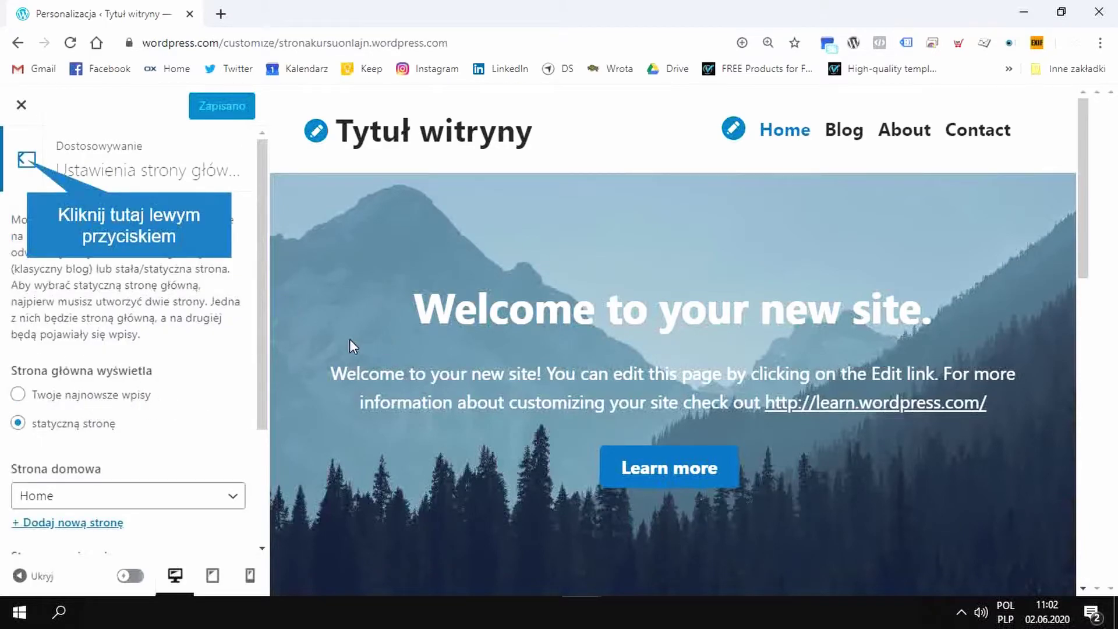
click(27, 158)
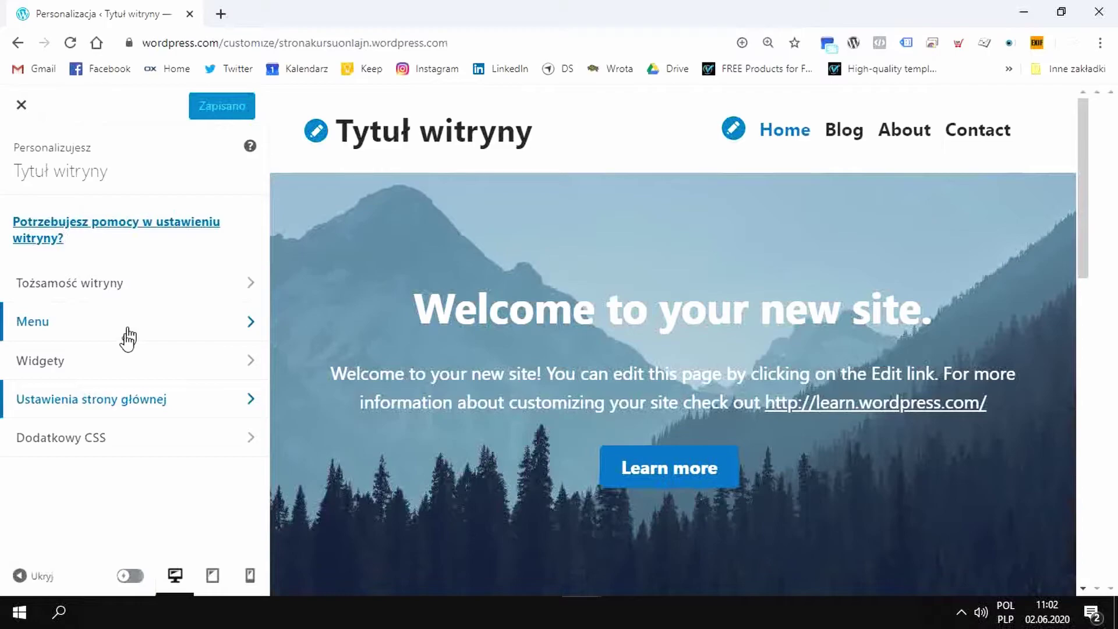
Set the site title to "Strona kursu online Wordpress" in the Tożsamość witryny settings.
click(125, 284)
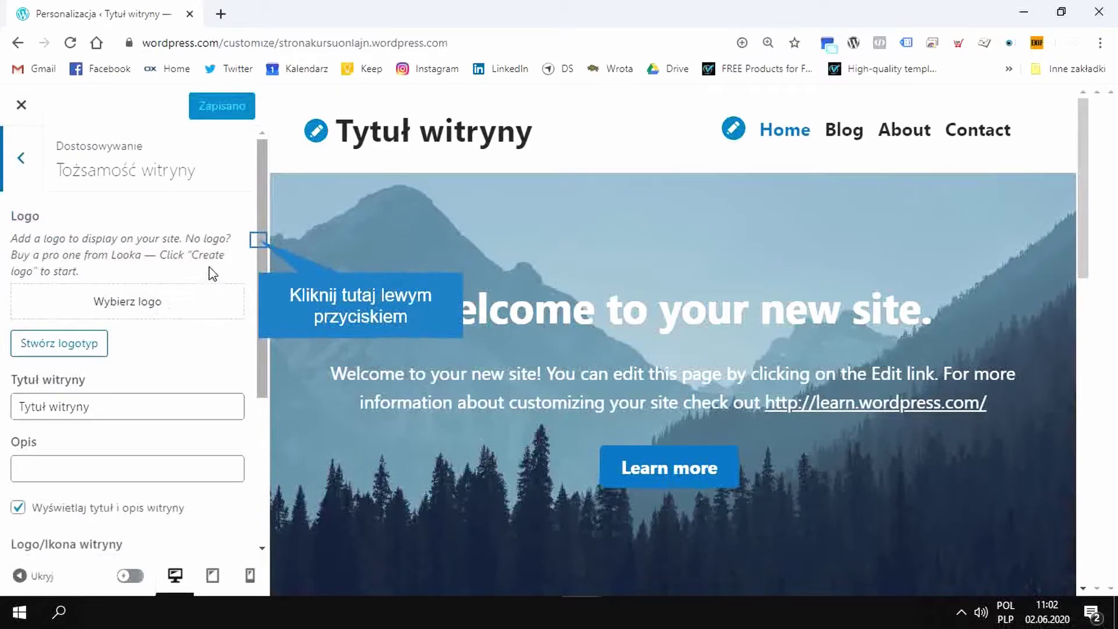
drag(259, 240, 263, 300)
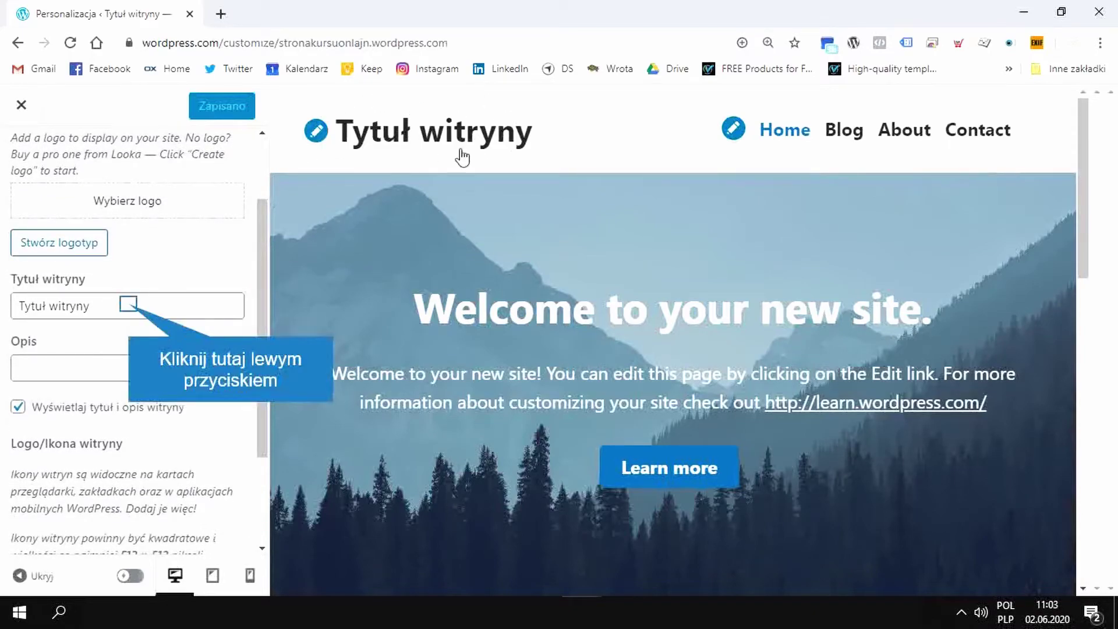
click(127, 304)
text(Stron)
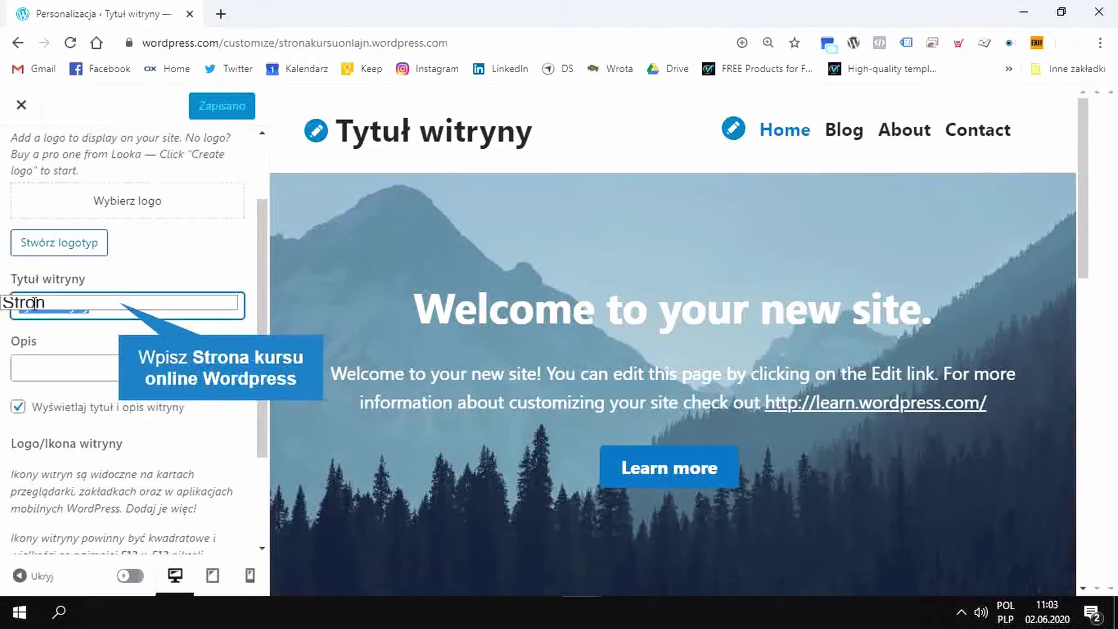
text(a kursu online Wordpress)
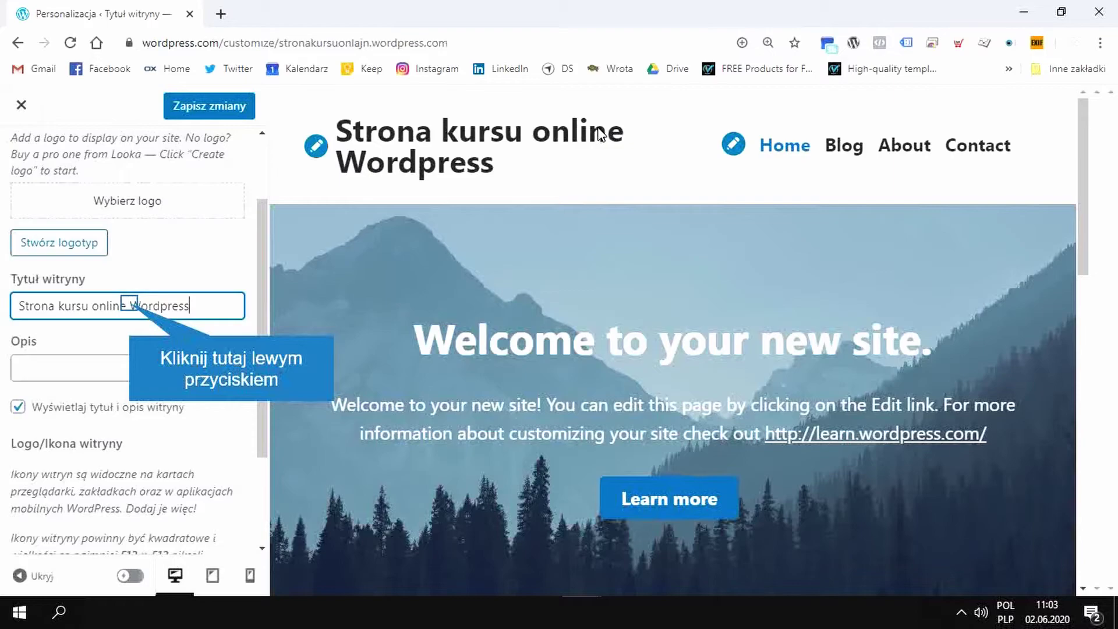
Shorten the site title to "Strona kursu Wordpress" and enter the description "Strona poświęcona kursowi Wordpress Książnicy Podlaskiej w Białymstoku".
double_click(131, 303)
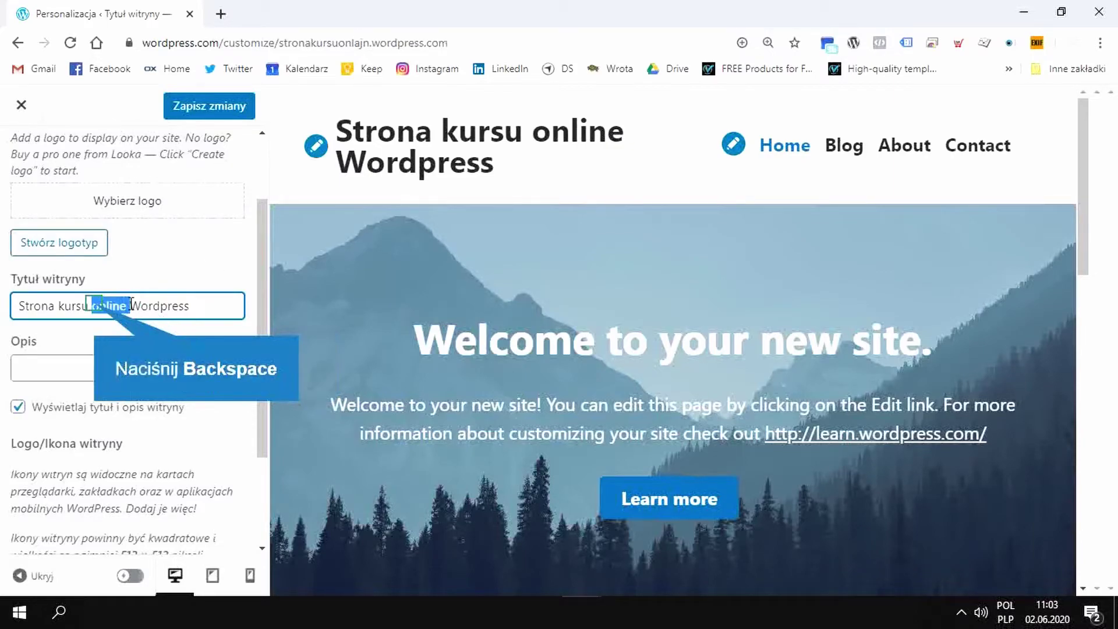
key(BackSpace)
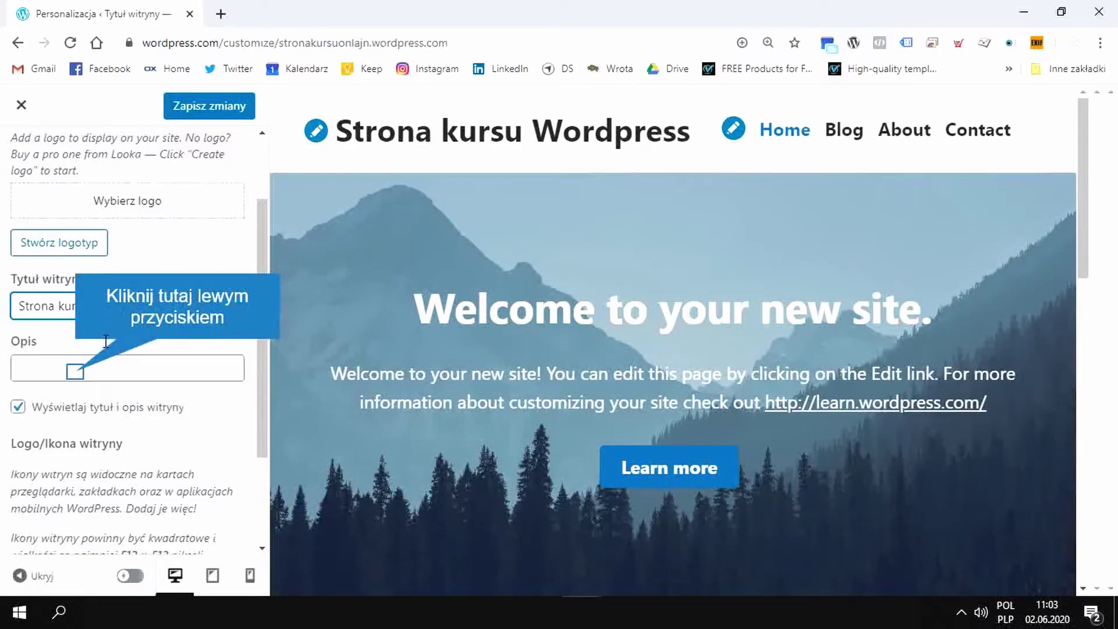
click(76, 373)
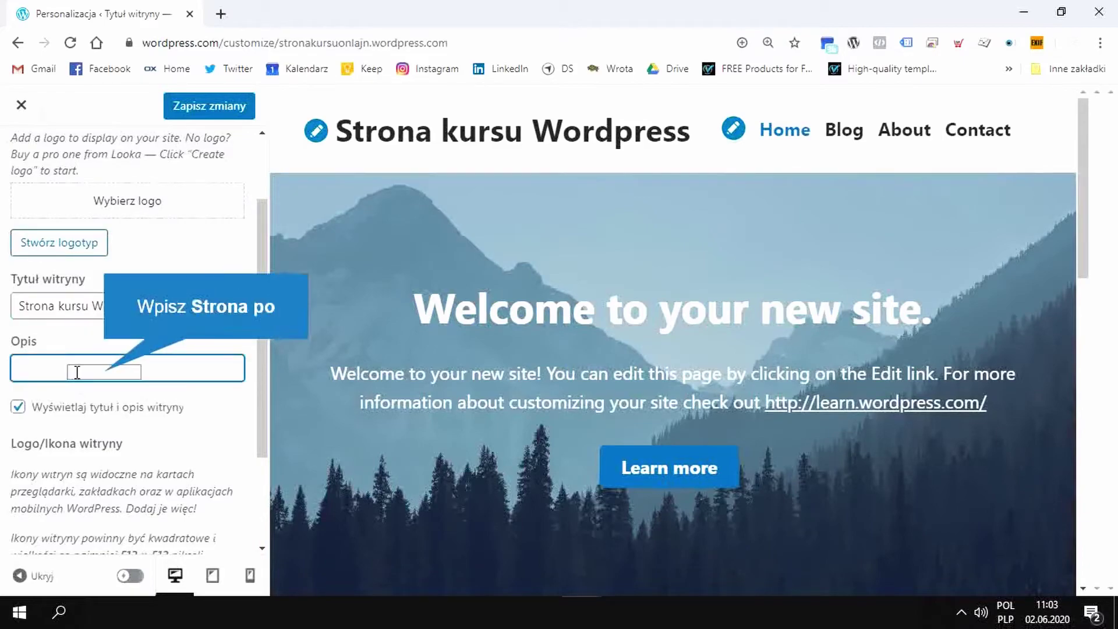
text(Stron)
text(a)
text(po)
key(ctrl+alt+s)
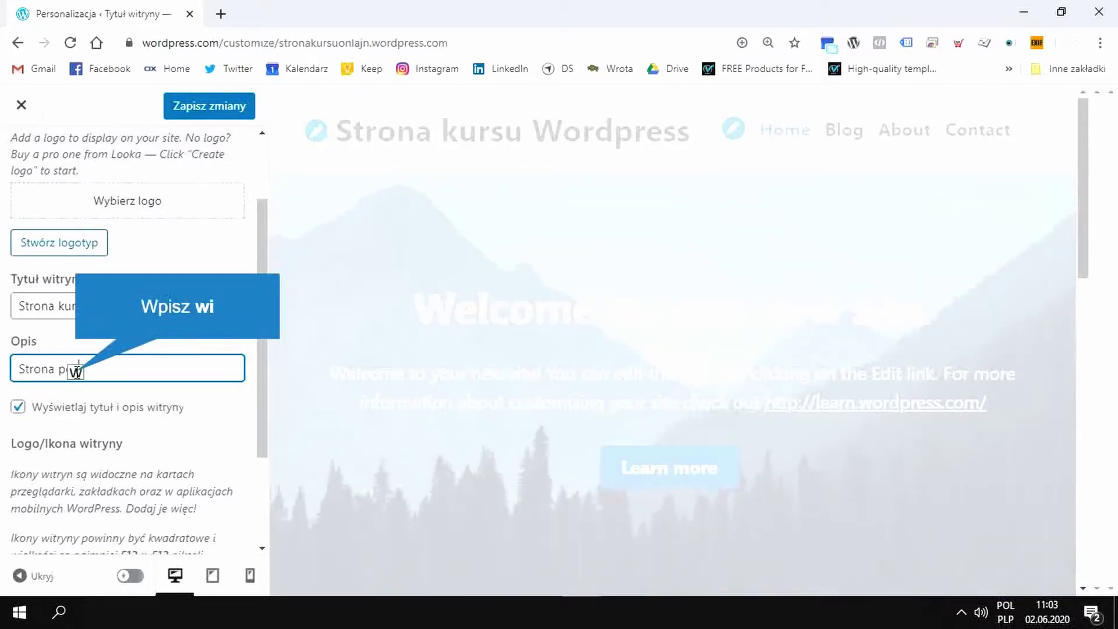
text(ęcona kursowi Wordpress Ksi)
text(na ku)
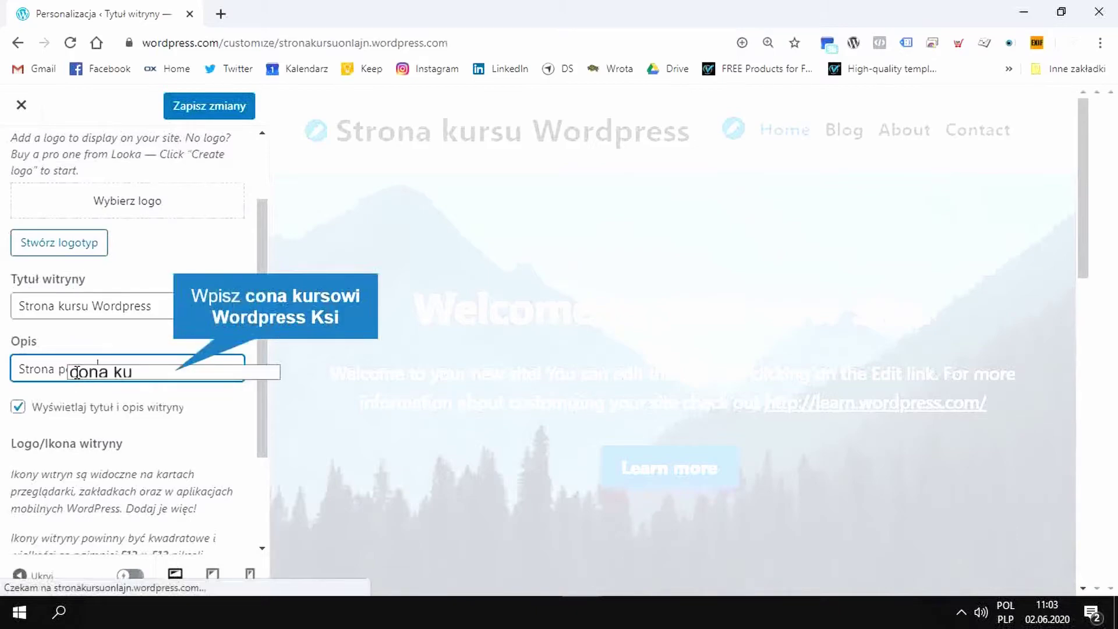
text(rsowi Wordpress K)
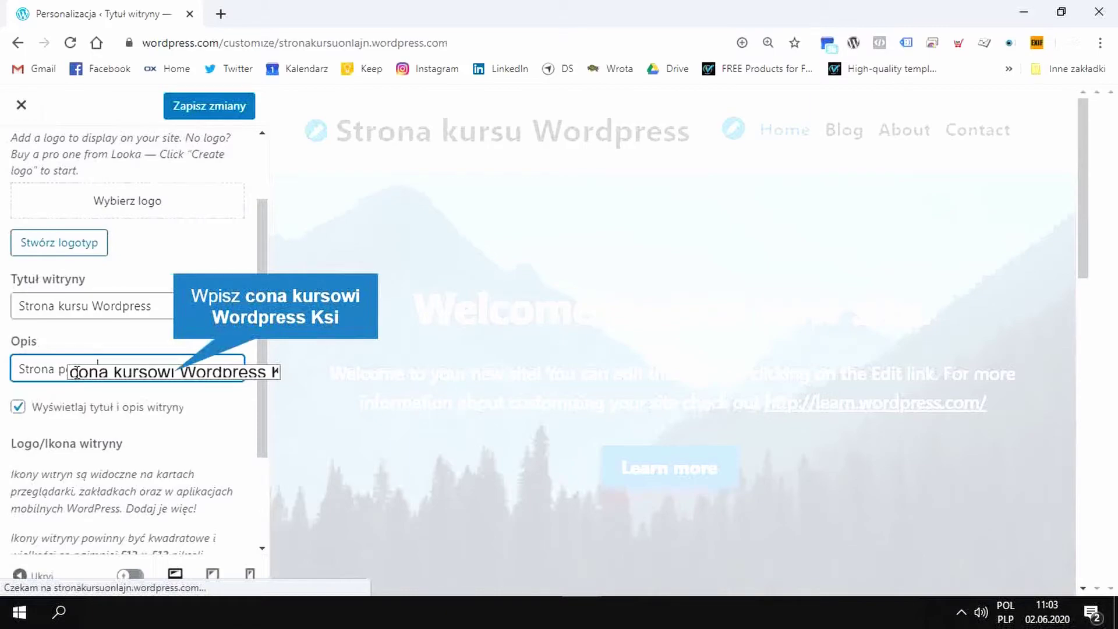
text(siążnicy Pod)
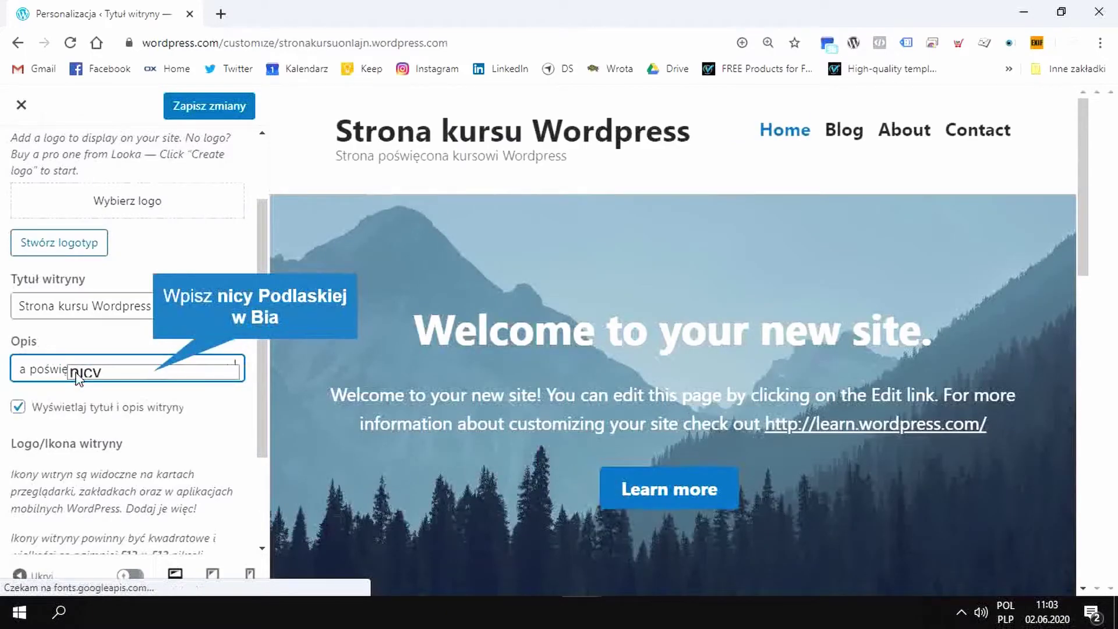
text(laskiej)
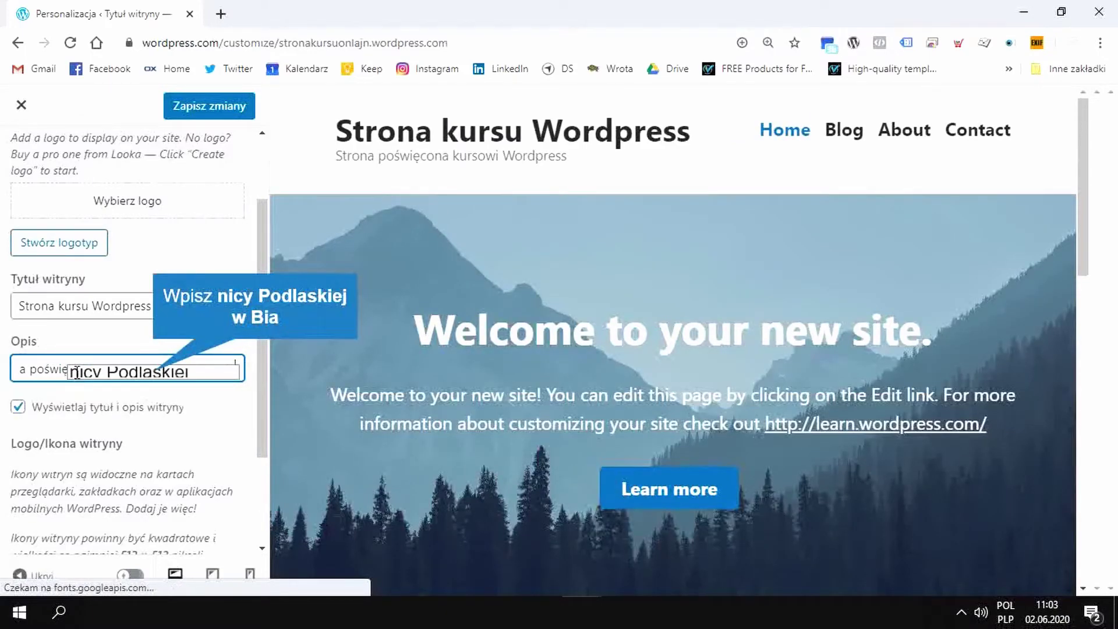
text( w Białymstoku)
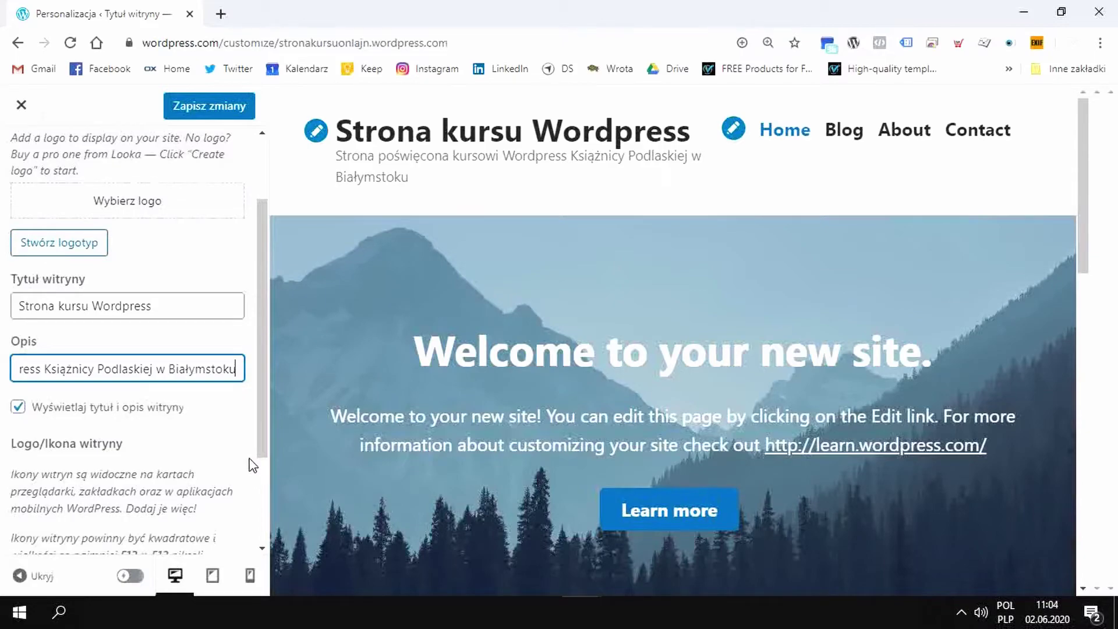
Save the site identity changes, leaving the customizer to view the actual site page.
scroll(252, 464, down, 2)
scroll(250, 465, up, 4)
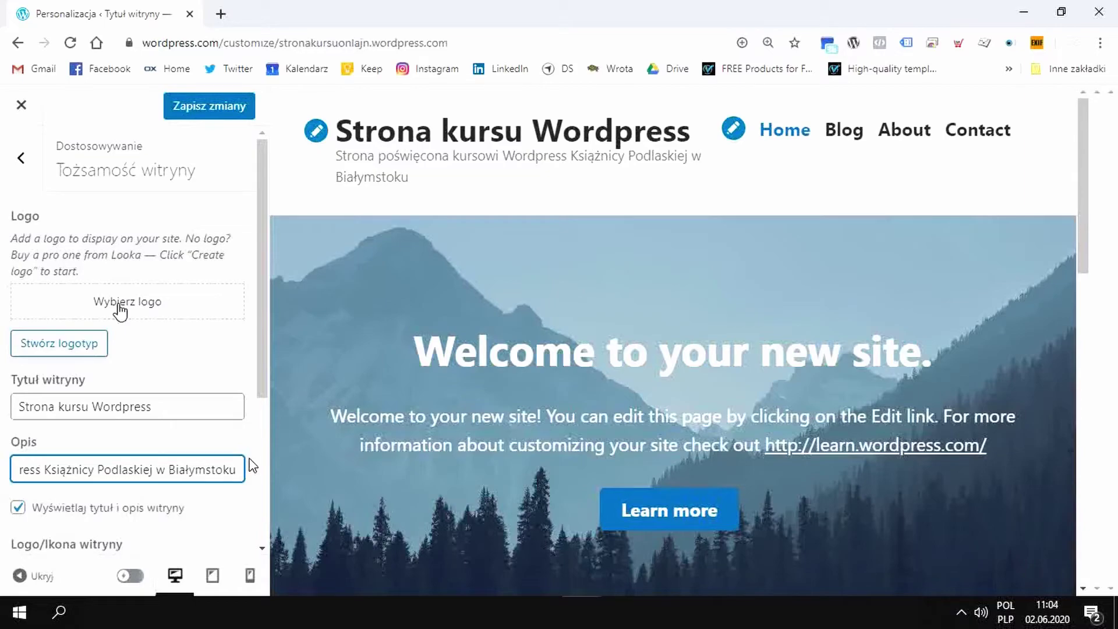
click(222, 112)
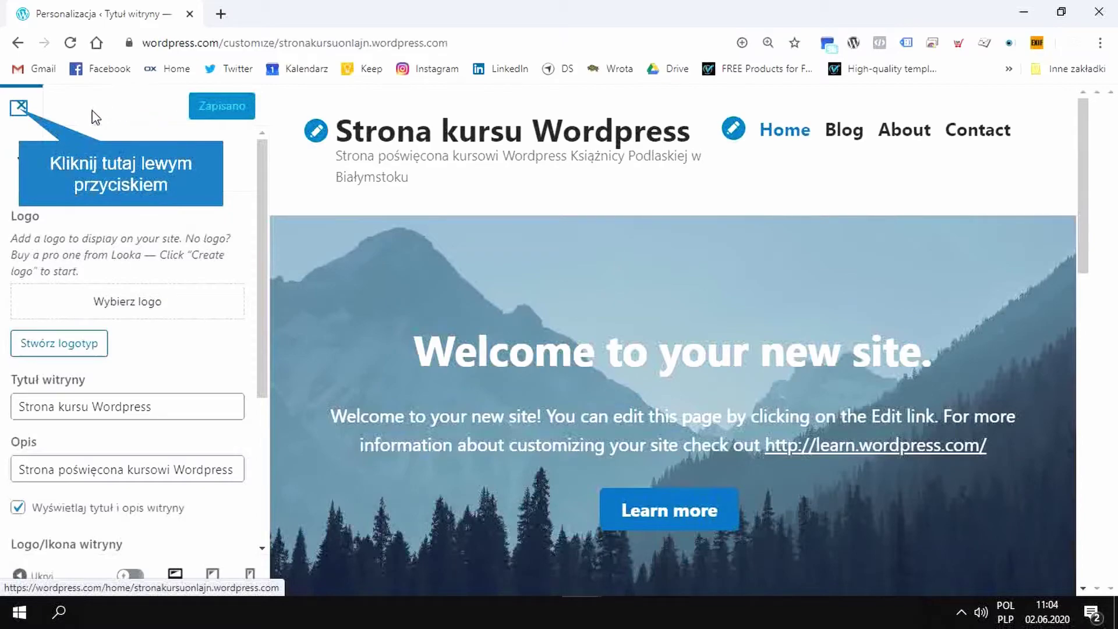
click(18, 107)
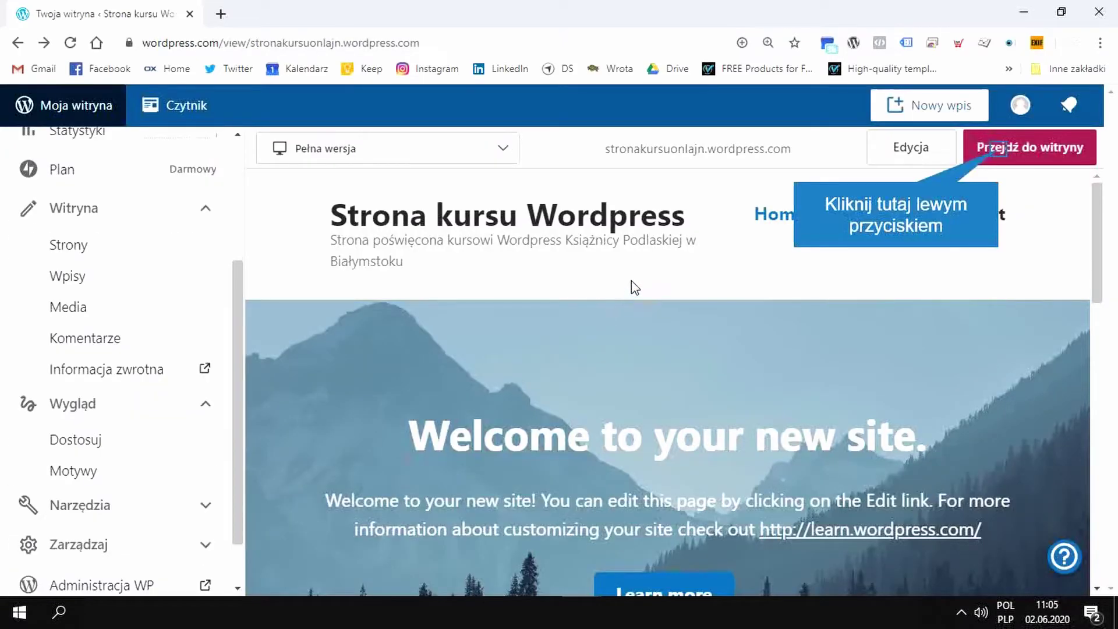
click(997, 154)
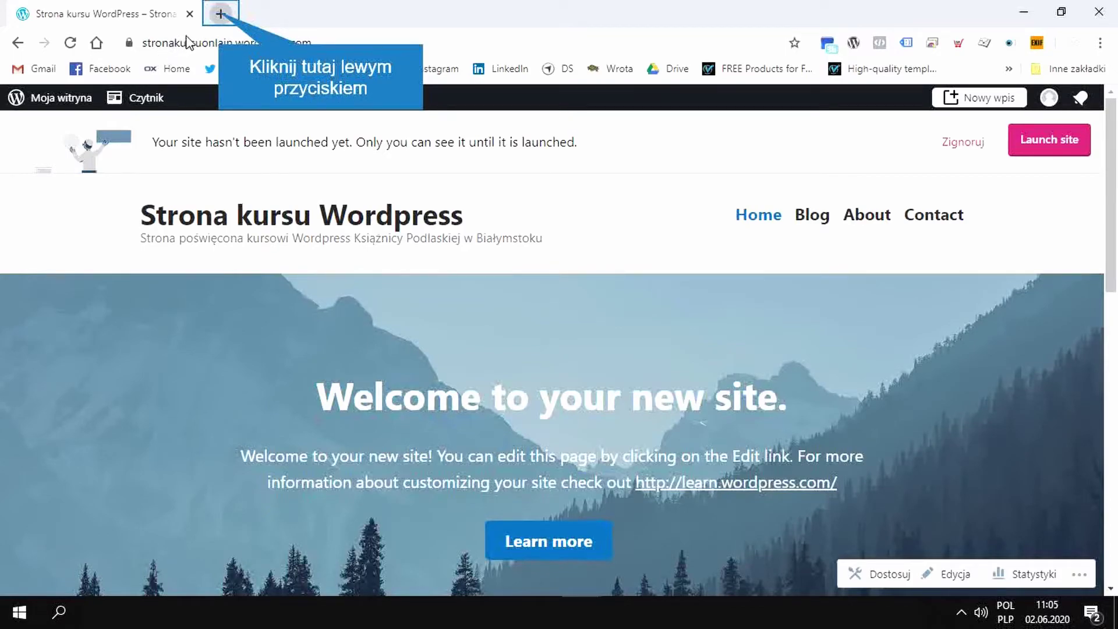
Open the Canva home page in a new browser tab.
click(220, 14)
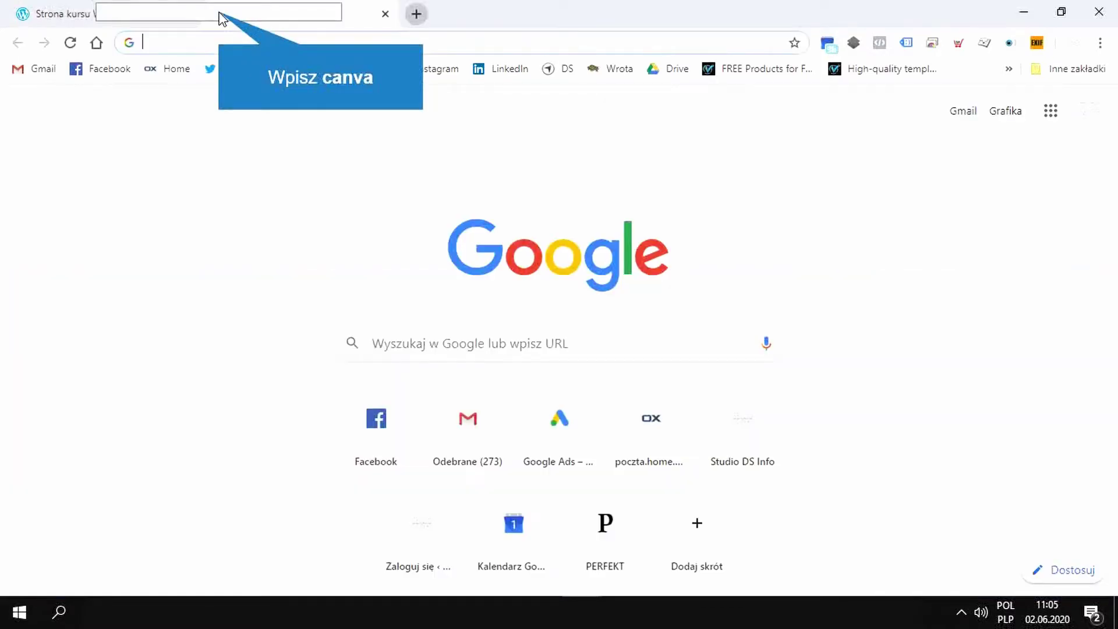
text(canva)
key(Return)
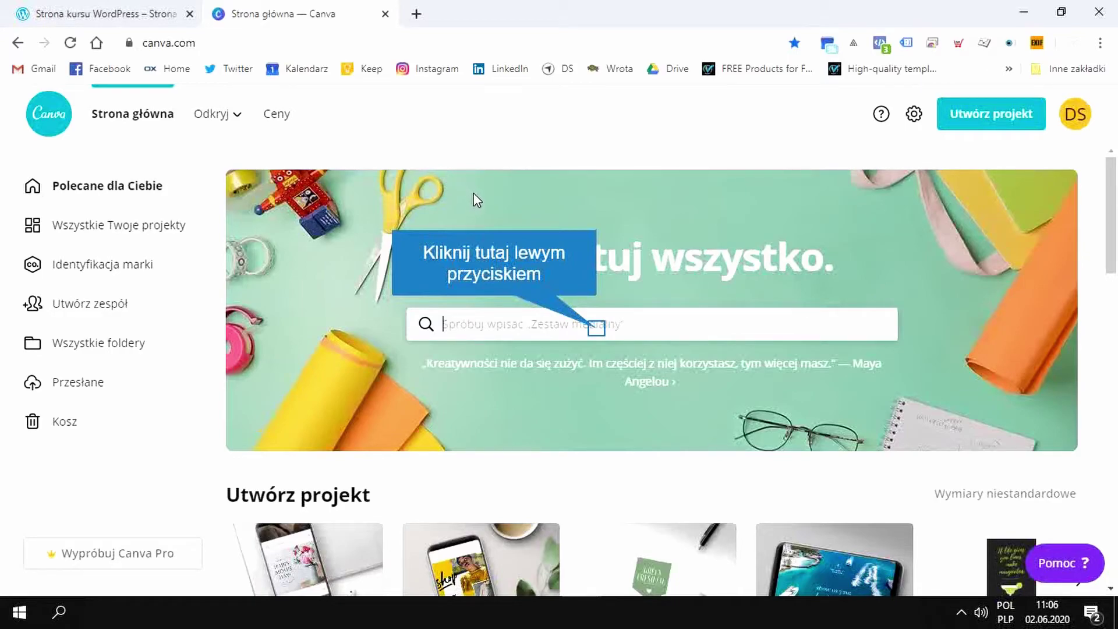
click(599, 328)
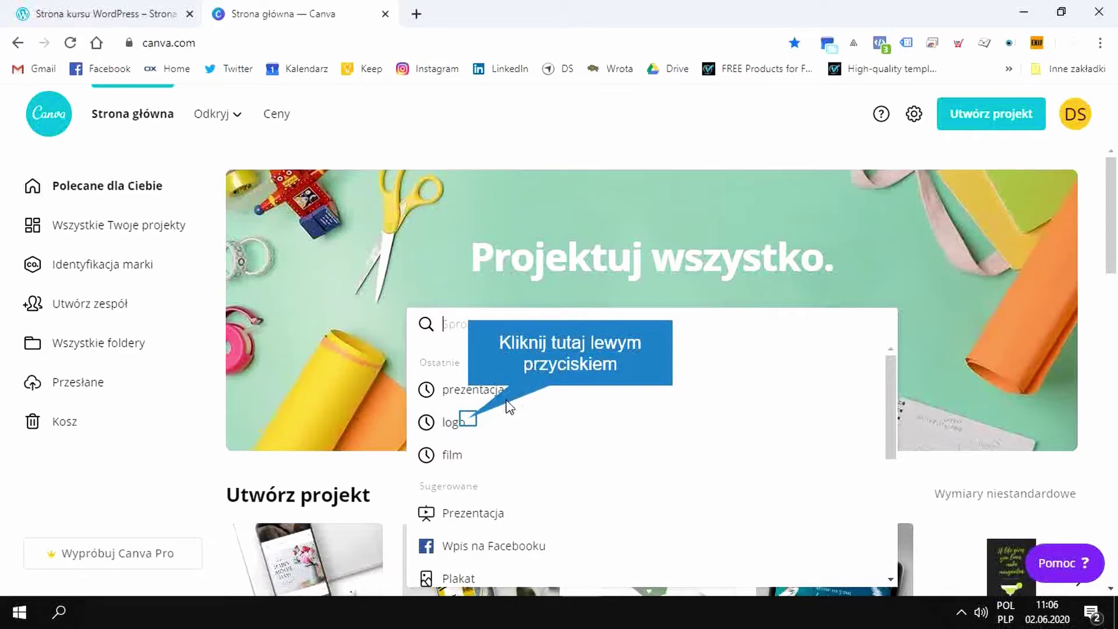
click(469, 422)
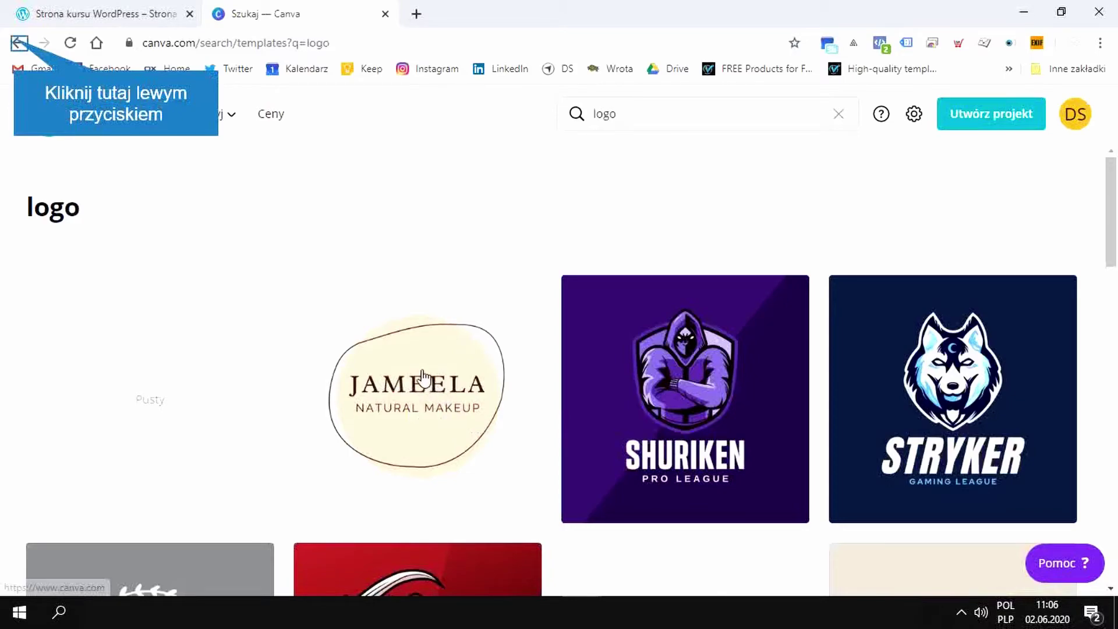
click(19, 42)
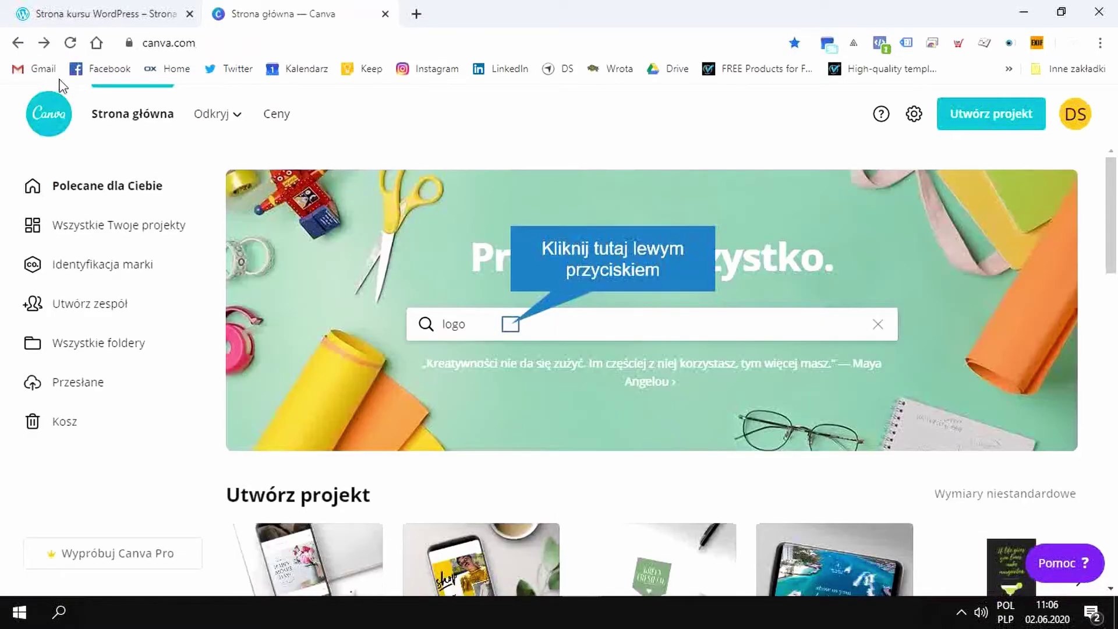
Search Canva's templates using the suggested "Logo" category.
click(511, 324)
key(BackSpace)
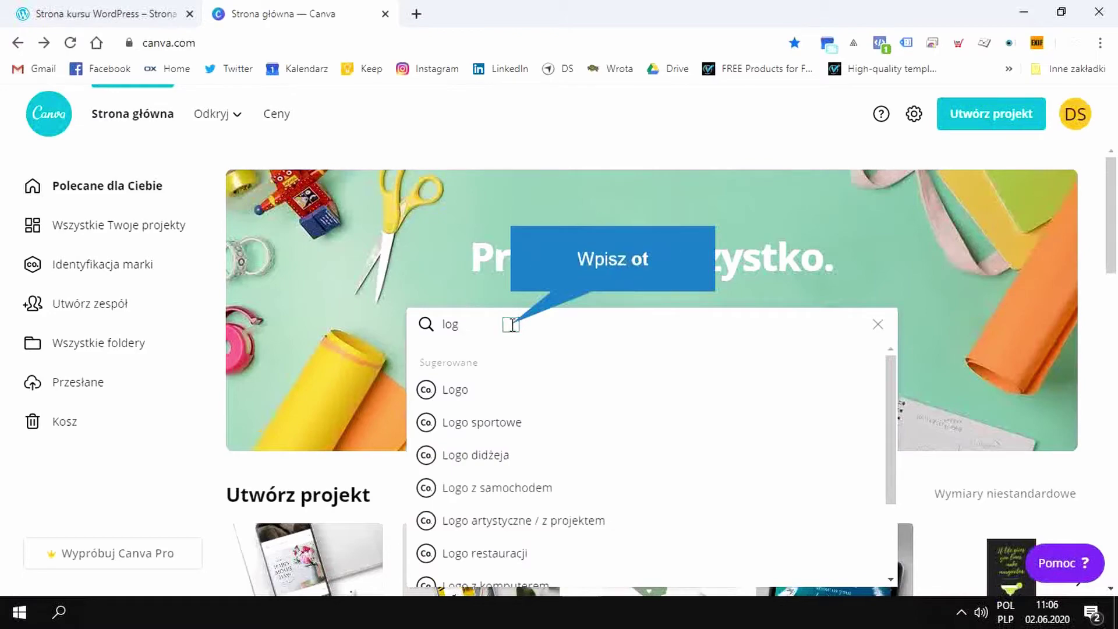
text(ot)
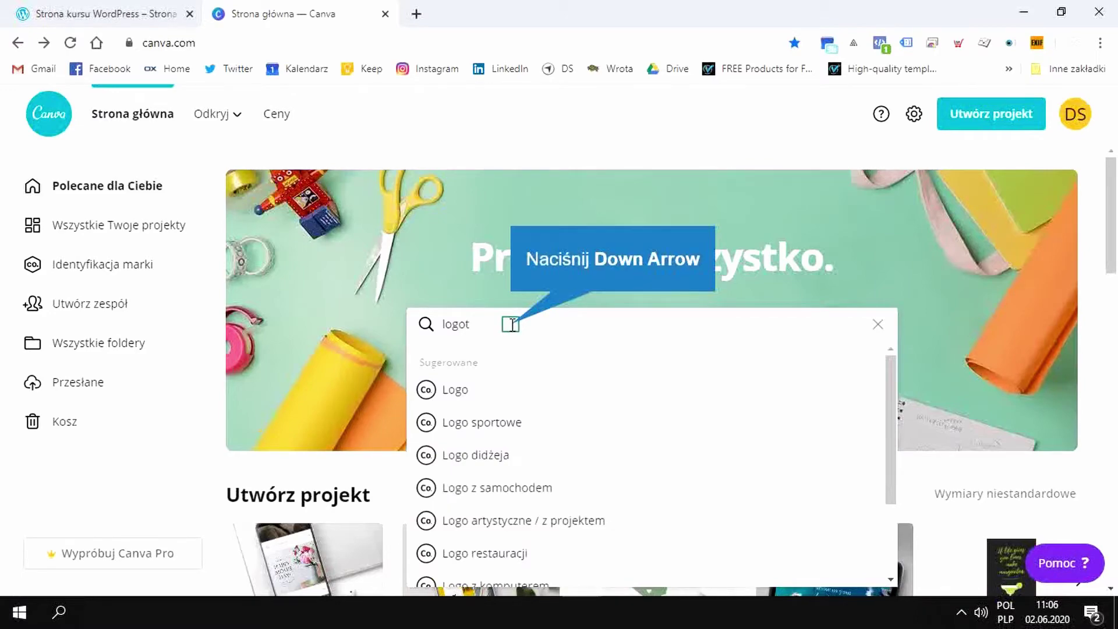
key(Down)
key(Return)
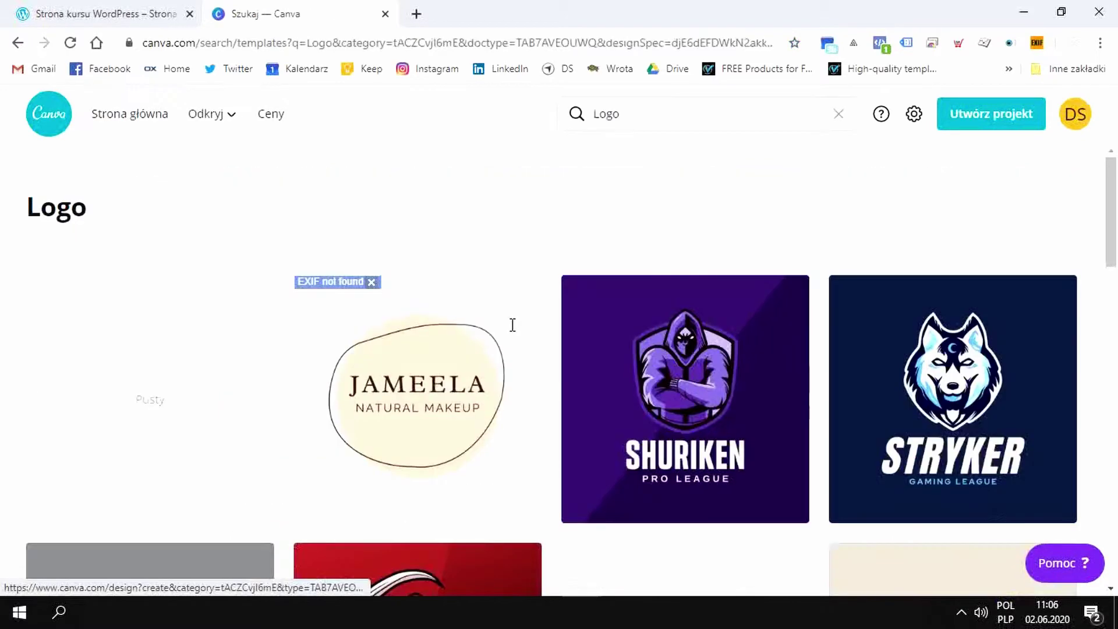
Open the logo template with a turquoise brush stroke on a white background for editing.
scroll(512, 325, down, 3)
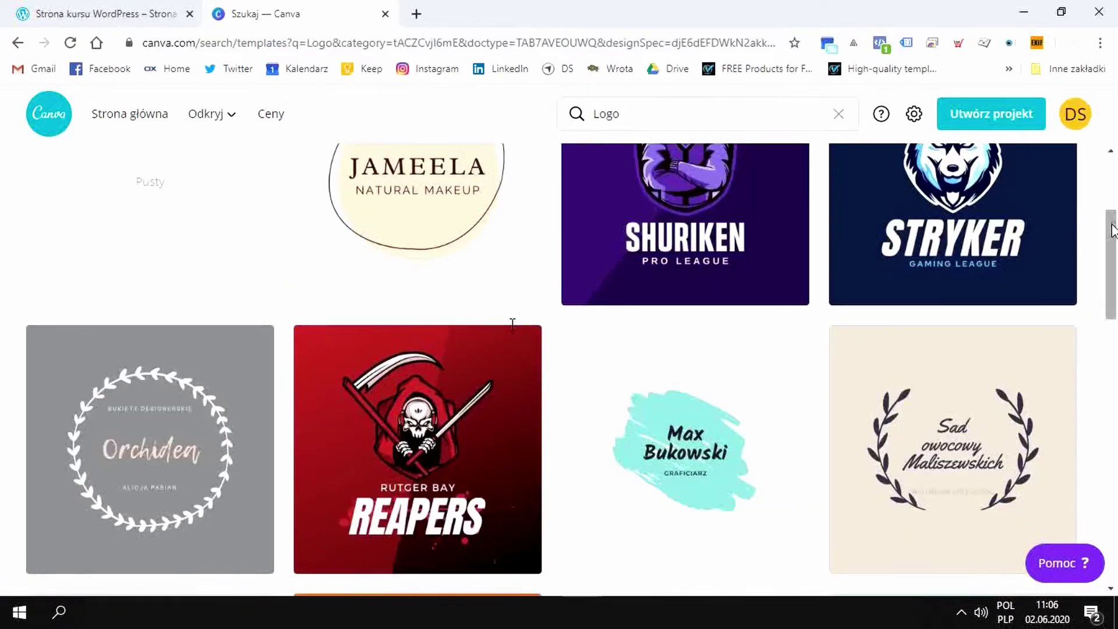
scroll(512, 323, down, 2)
click(738, 304)
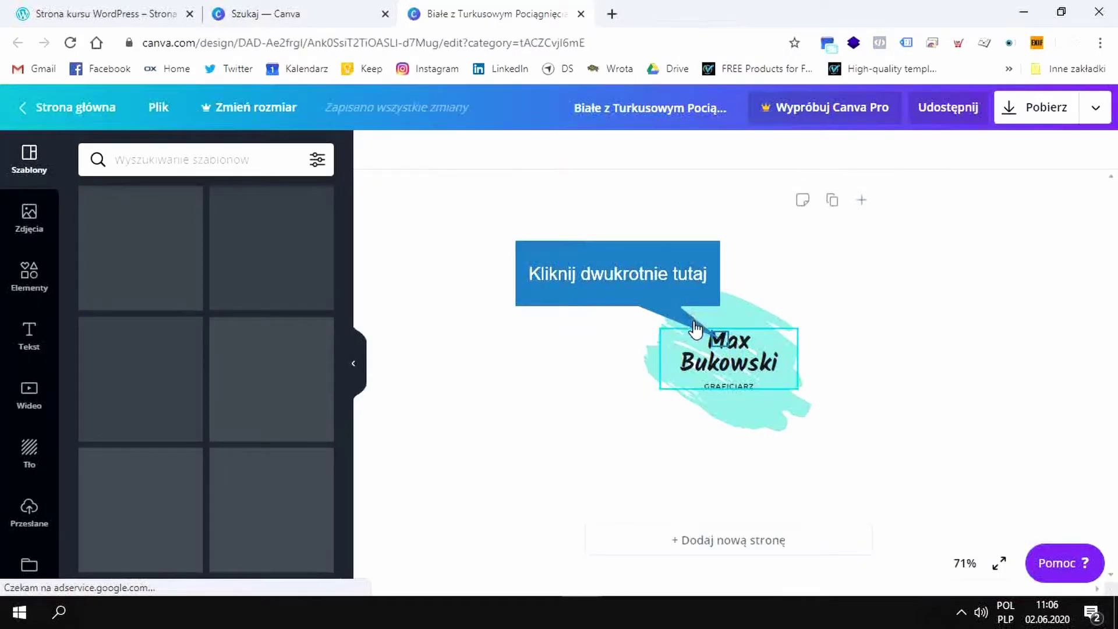
Replace the logo's large heading text with "Strona kursu onlajn".
double_click(721, 343)
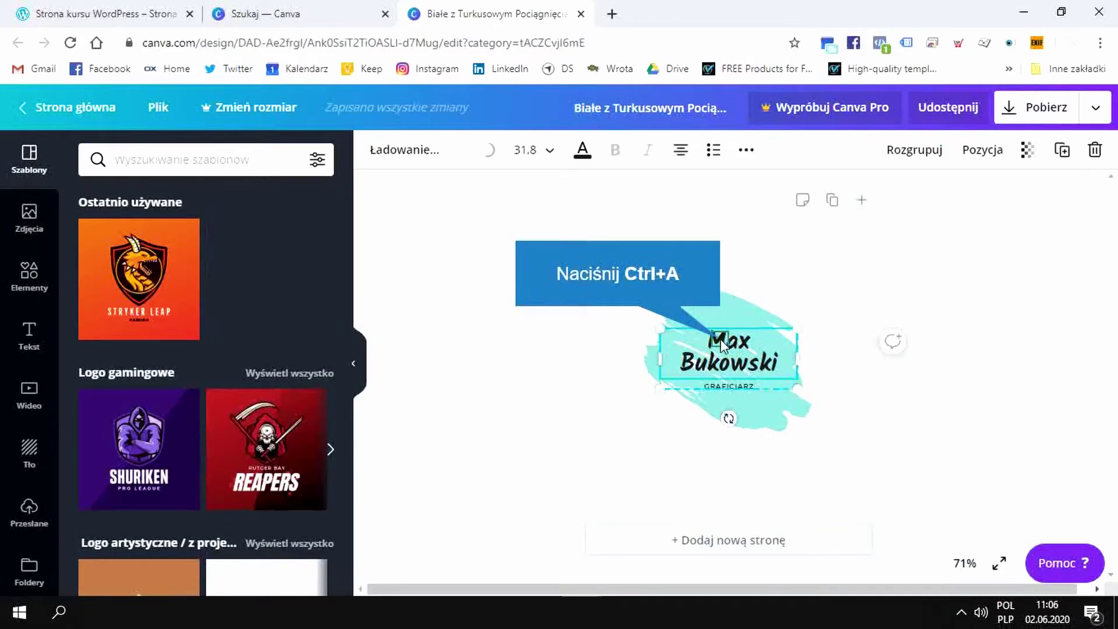
key(ctrl+a)
text(Stron)
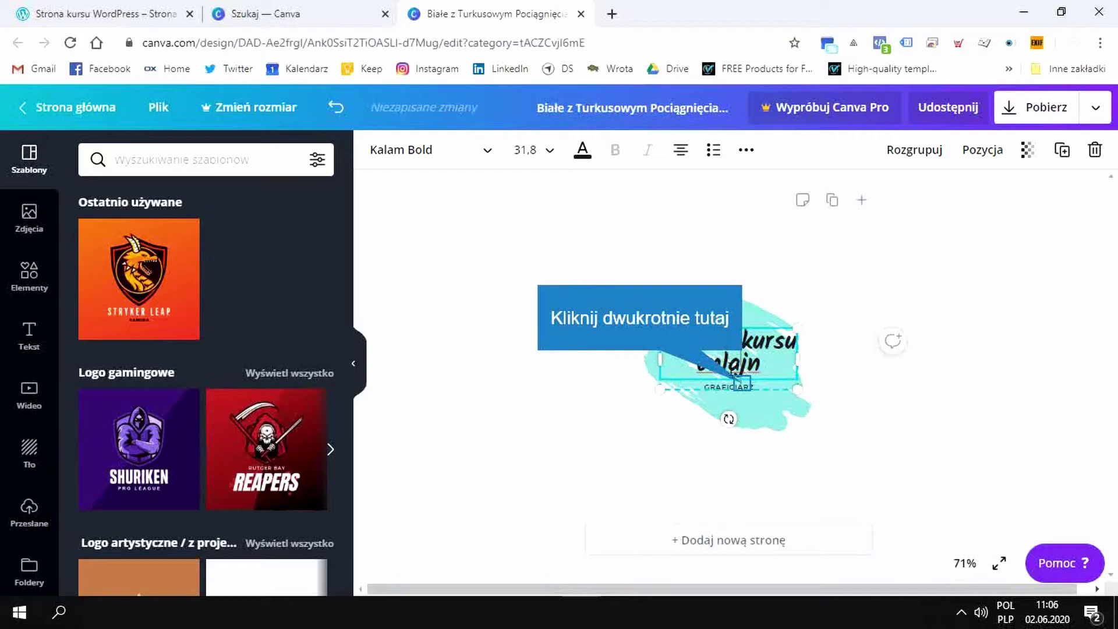
double_click(744, 383)
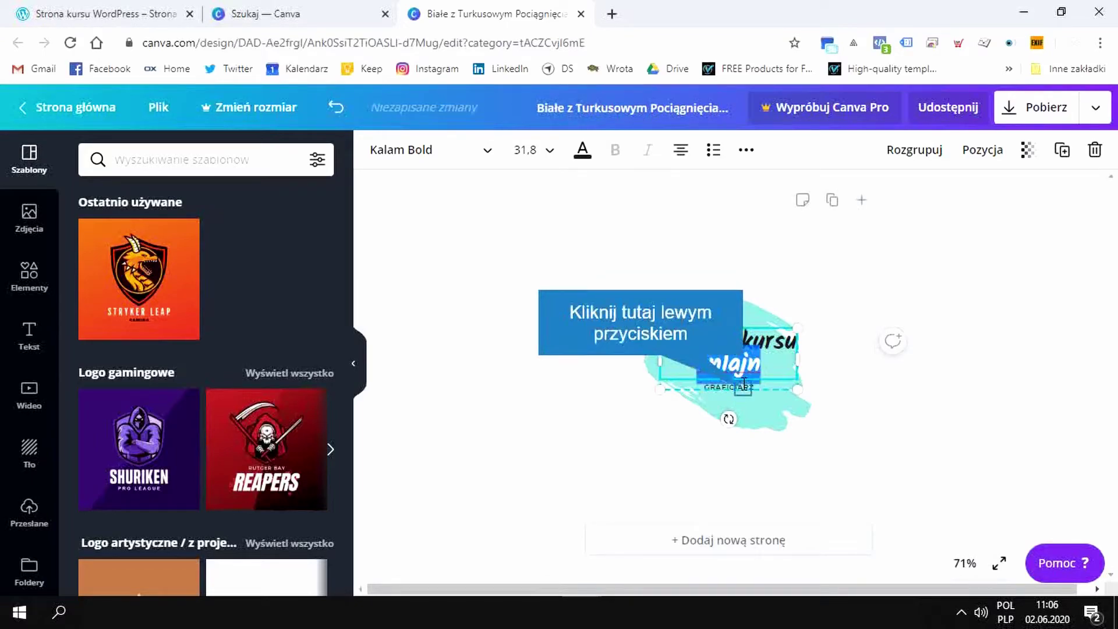
click(744, 383)
click(755, 364)
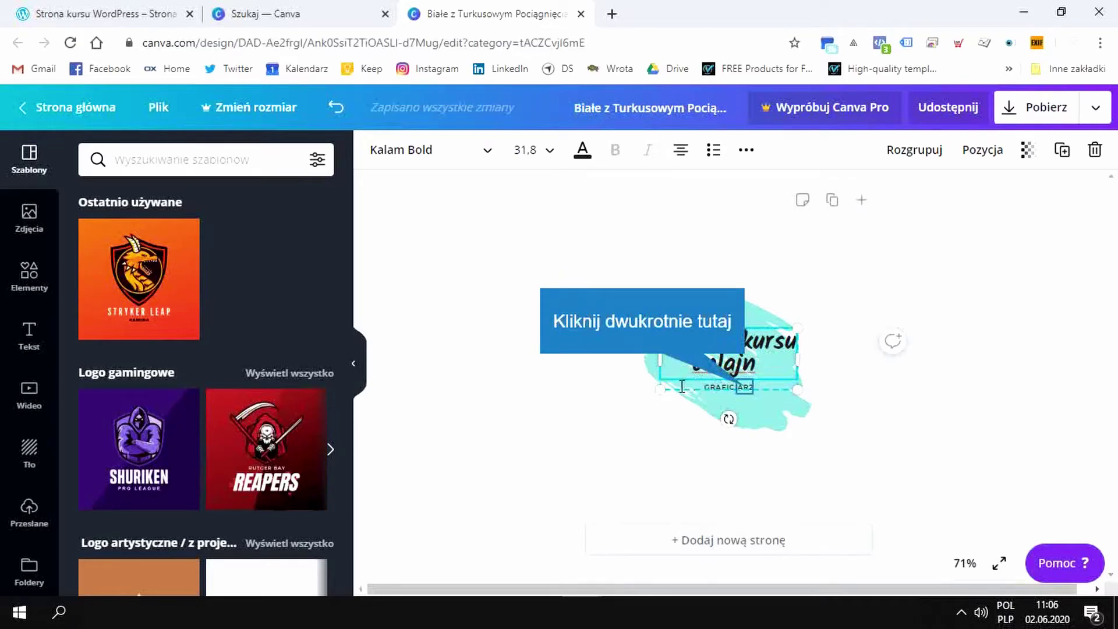
Replace the small caption under the logo's heading with "wordpress" and deselect the text.
double_click(745, 386)
key(ctrl+a)
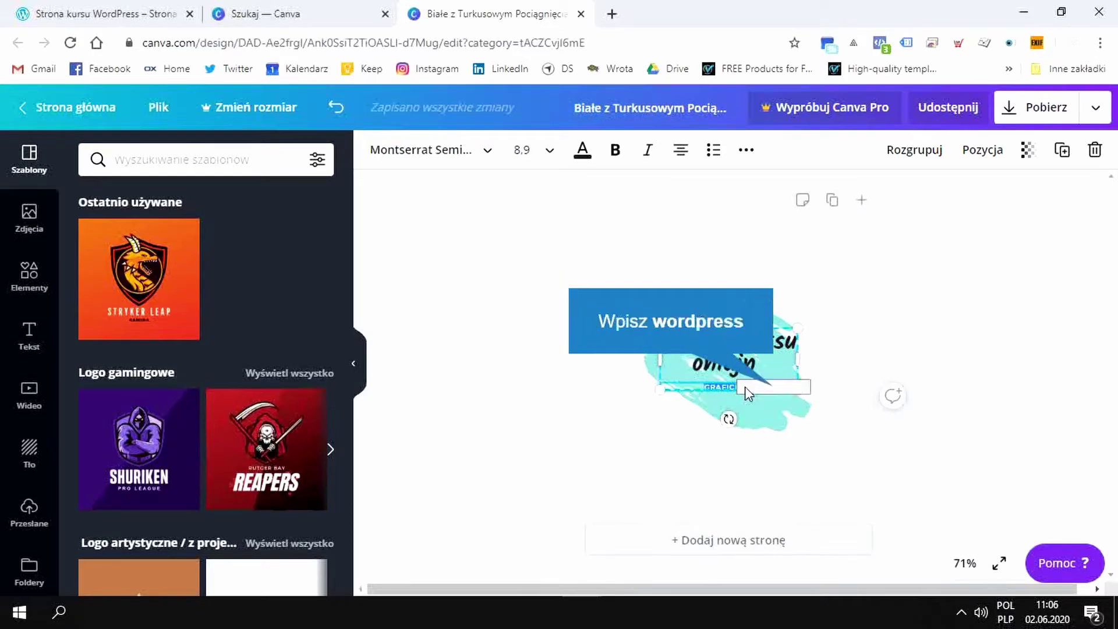
text(wordpress)
click(564, 309)
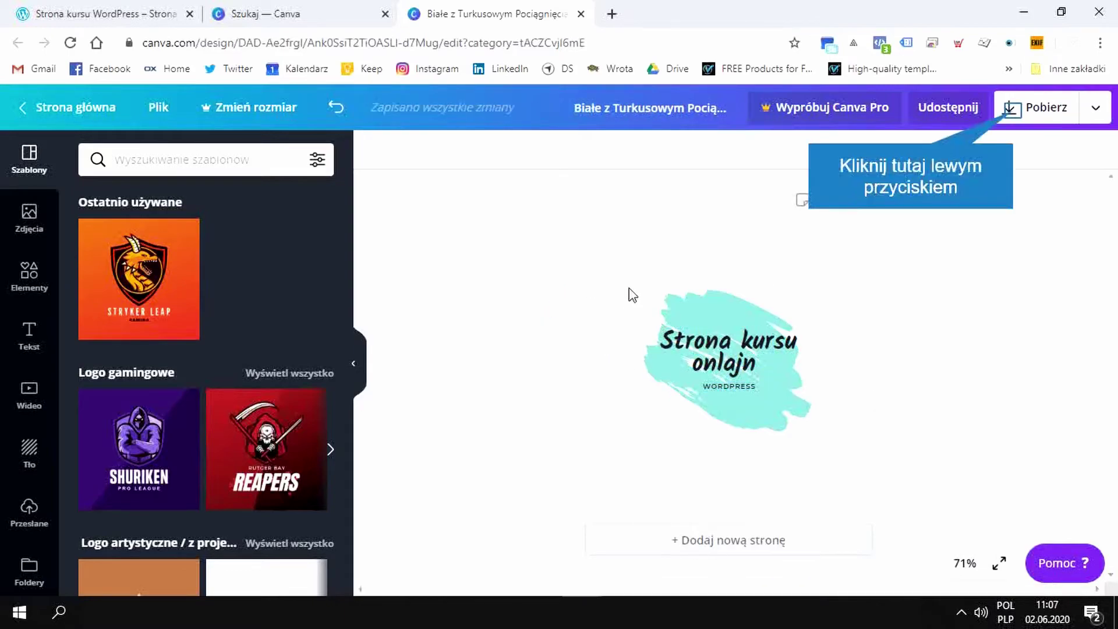
Download the finished logo as a PNG file named "logo" to the desktop and close the business card offer.
click(1009, 113)
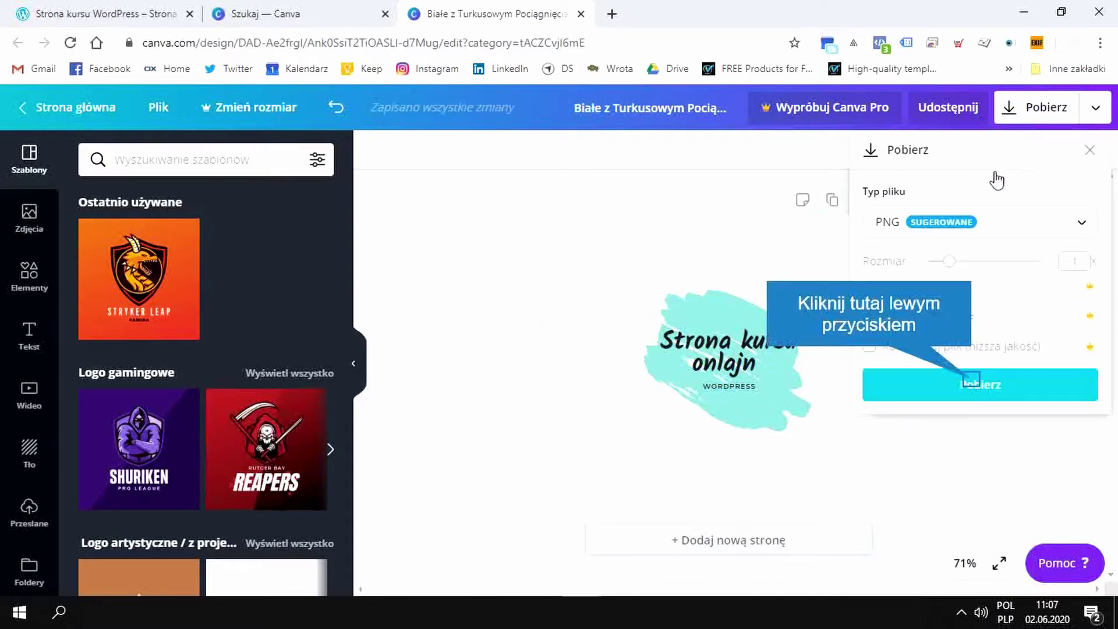
click(971, 388)
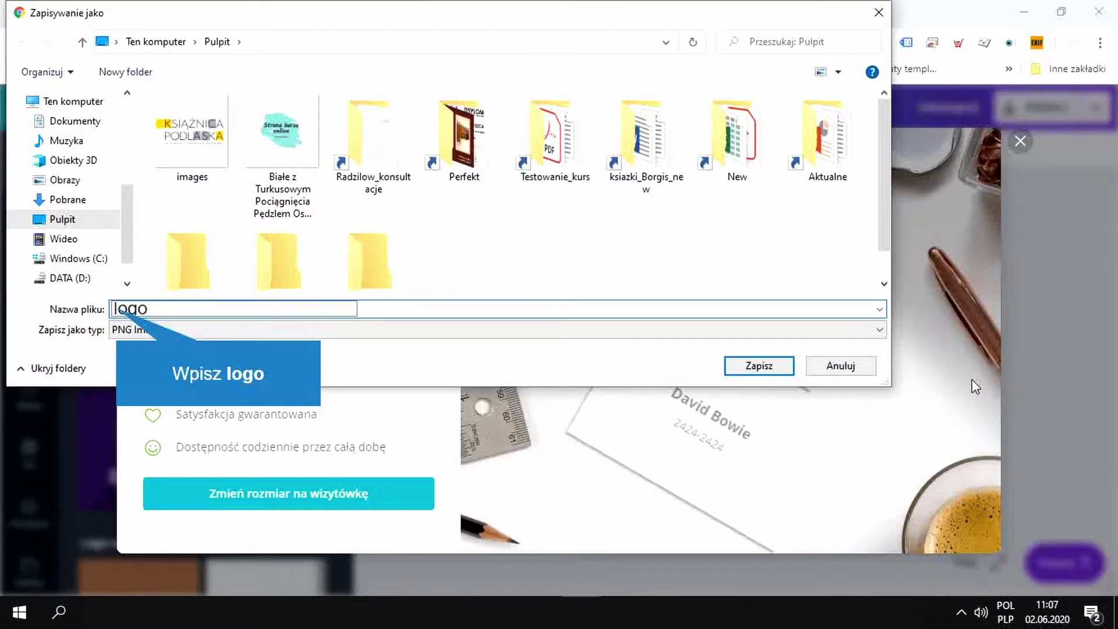
key(Return)
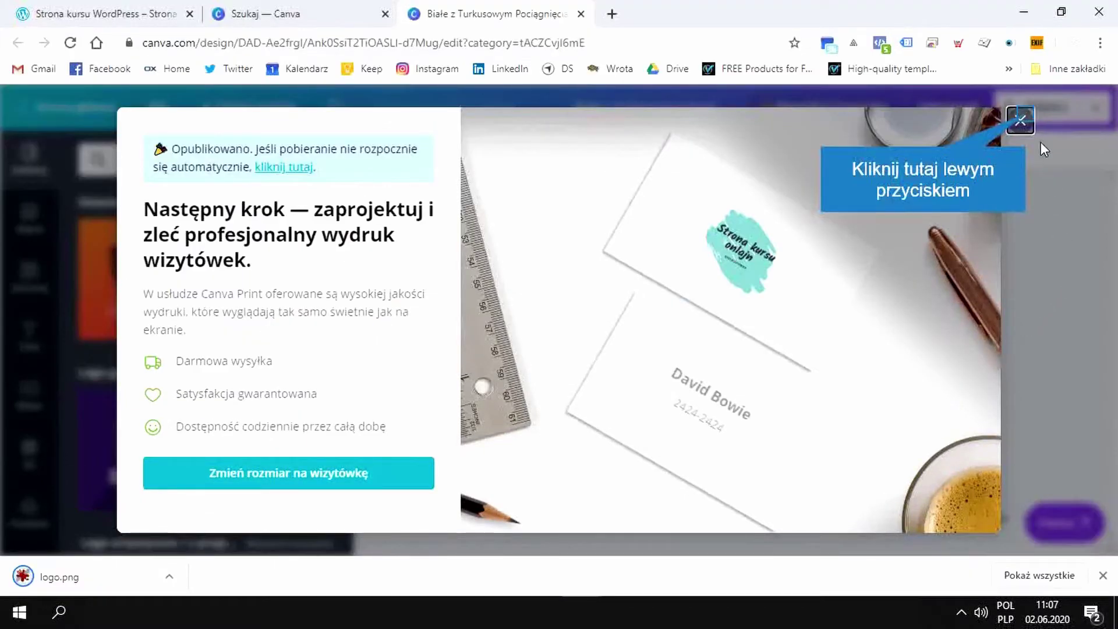
click(1021, 121)
Switch back to the WordPress site and open its appearance customizer (Dostosuj) from the dashboard.
click(108, 21)
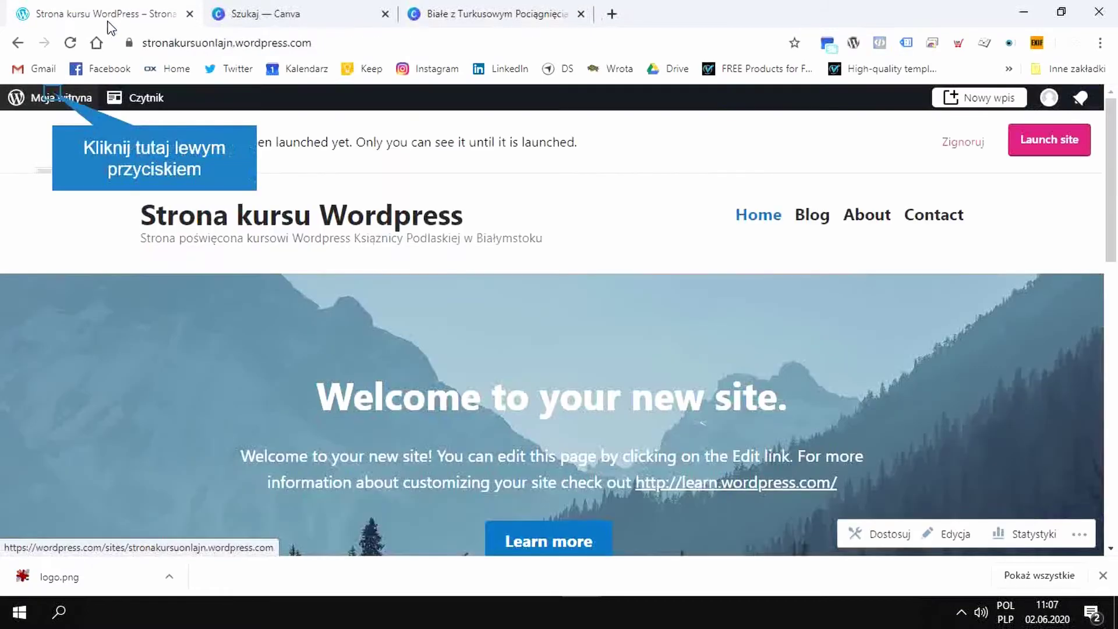
click(59, 97)
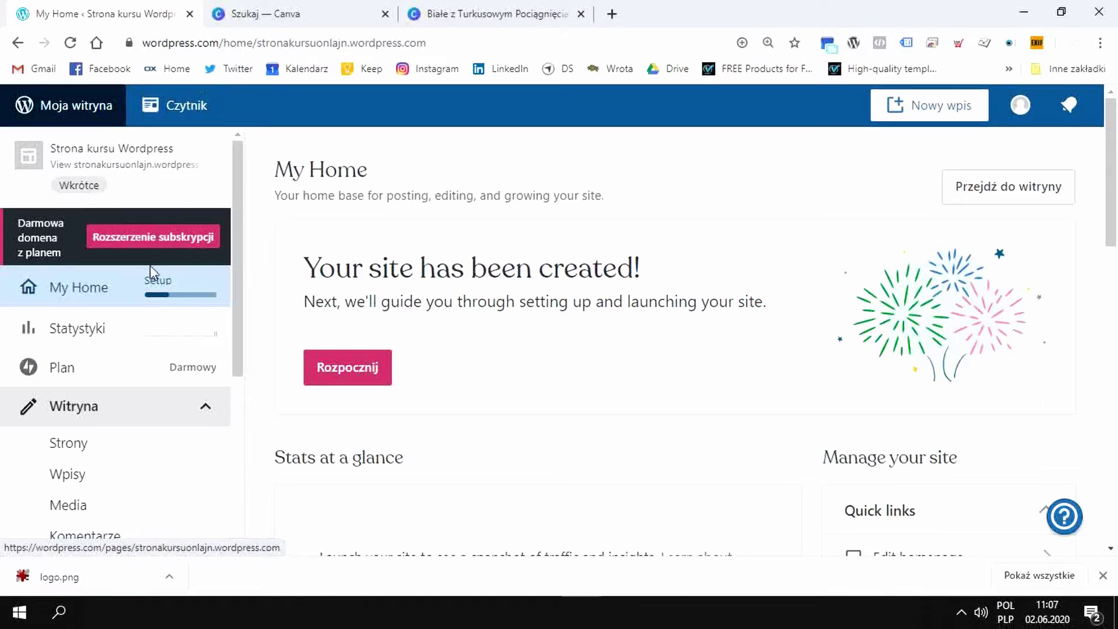
scroll(117, 412, down, 3)
click(119, 415)
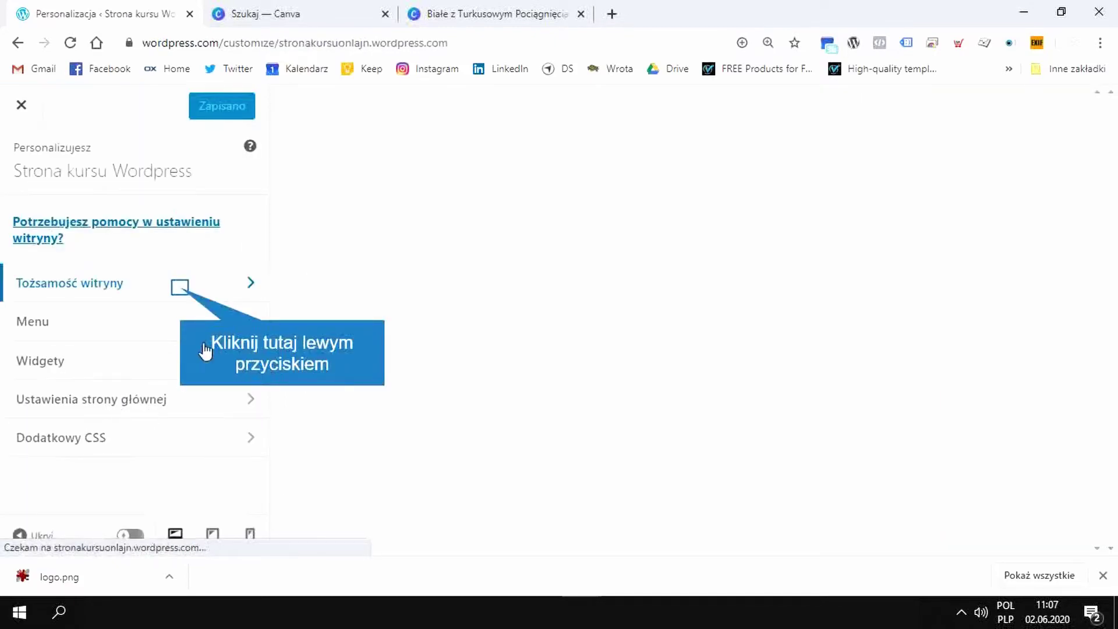
Upload the logo.png file from the desktop in the site identity settings (Tożsamość witryny) and choose it as the site logo.
click(180, 289)
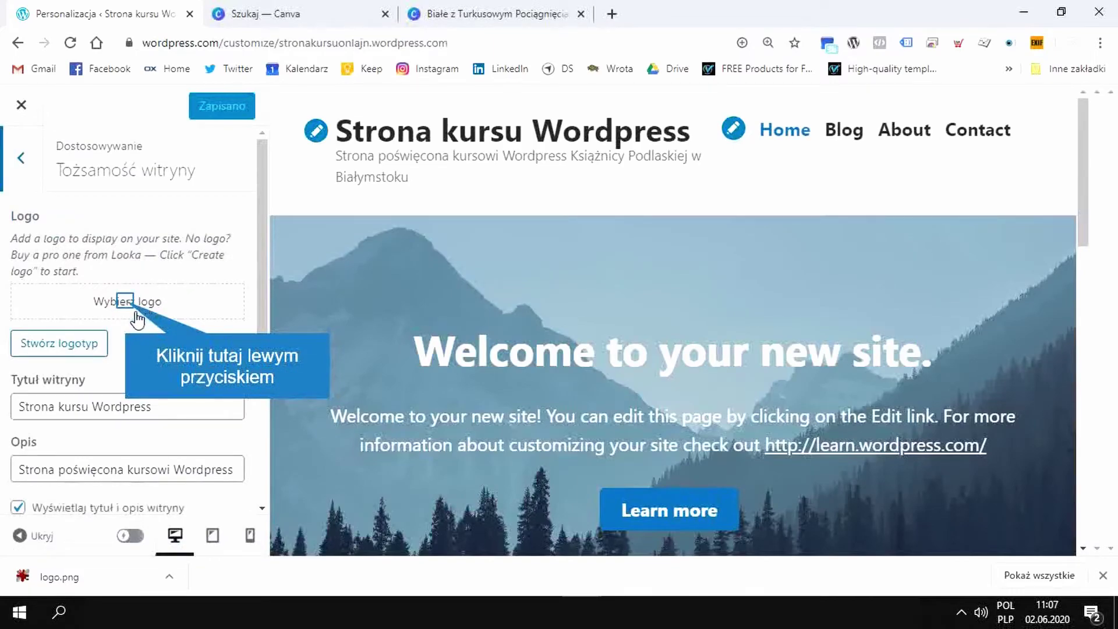
click(119, 303)
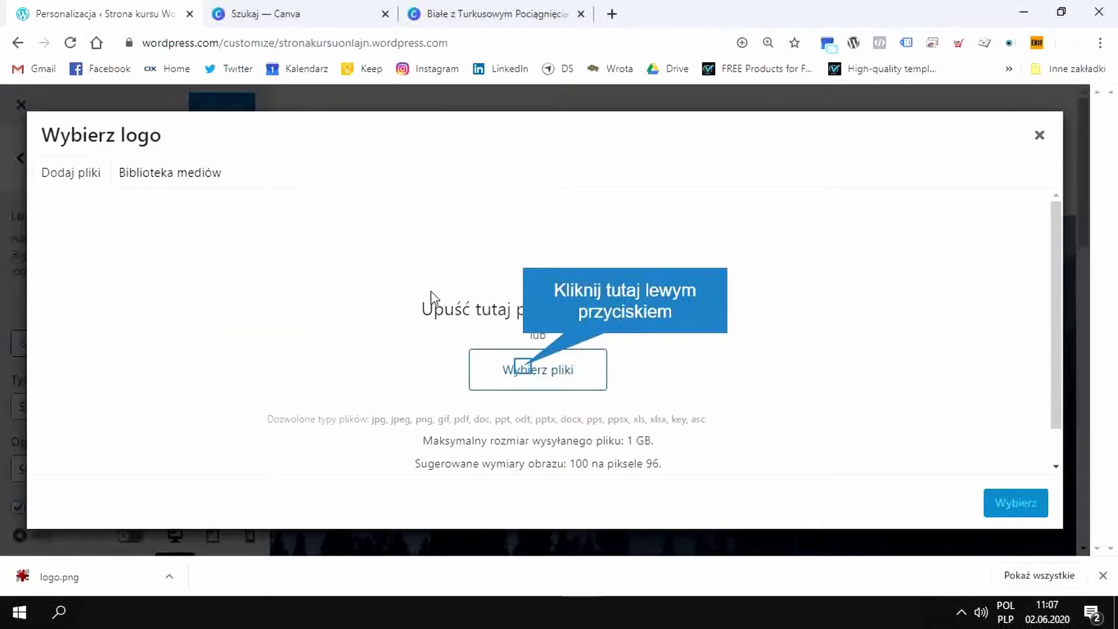
click(521, 367)
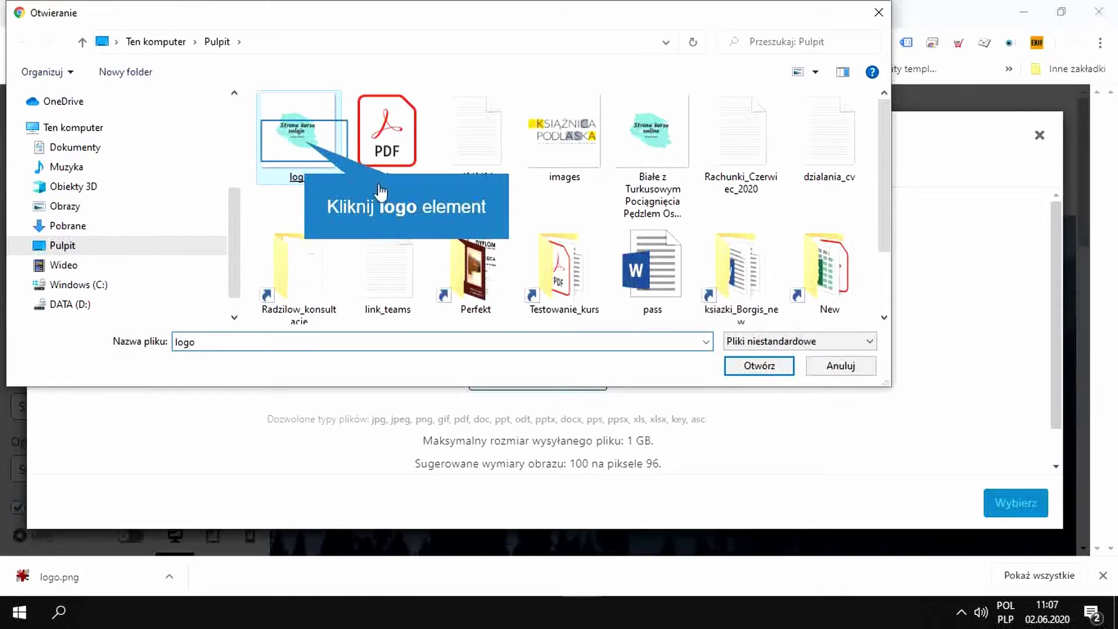
double_click(304, 148)
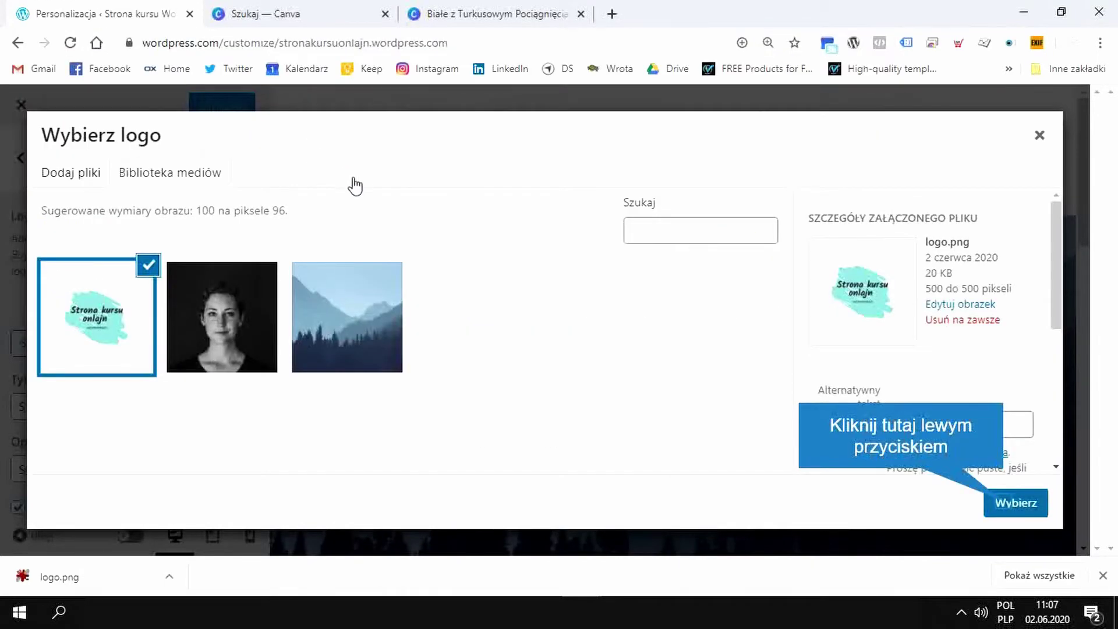
click(1004, 498)
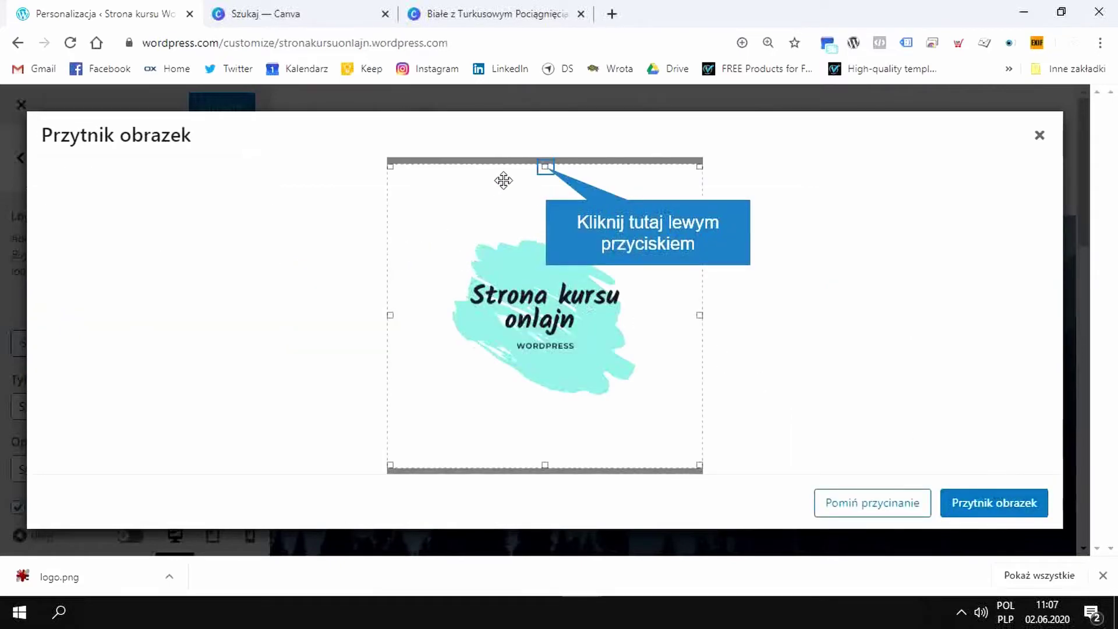
Crop the logo on all four sides close to the turquoise brush stroke, save the changes and leave the customizer.
drag(546, 167, 546, 225)
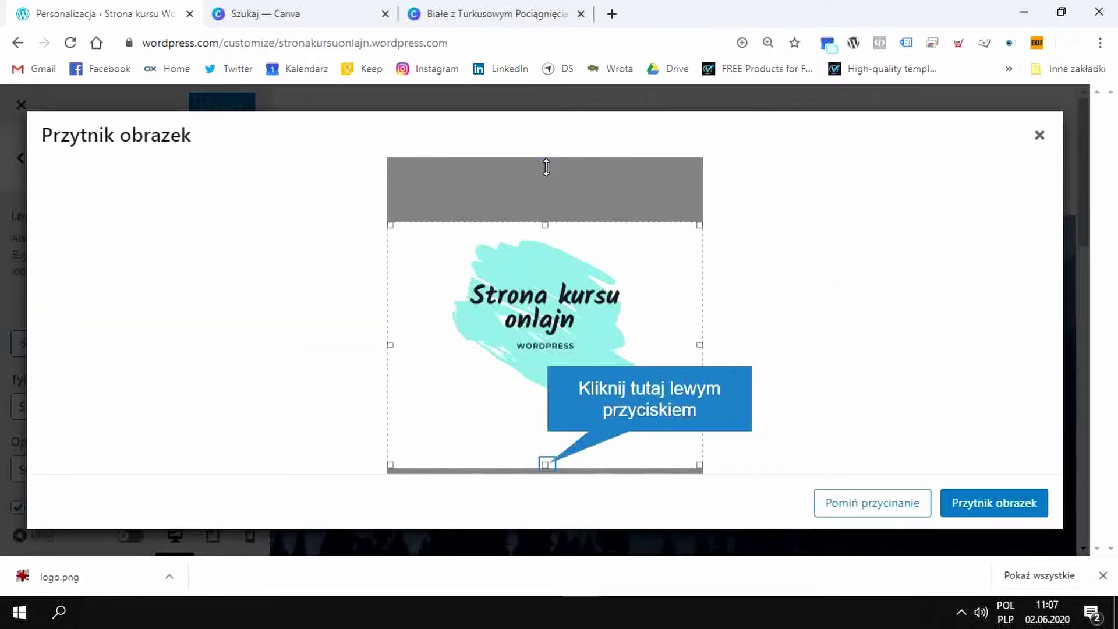
drag(547, 464, 547, 415)
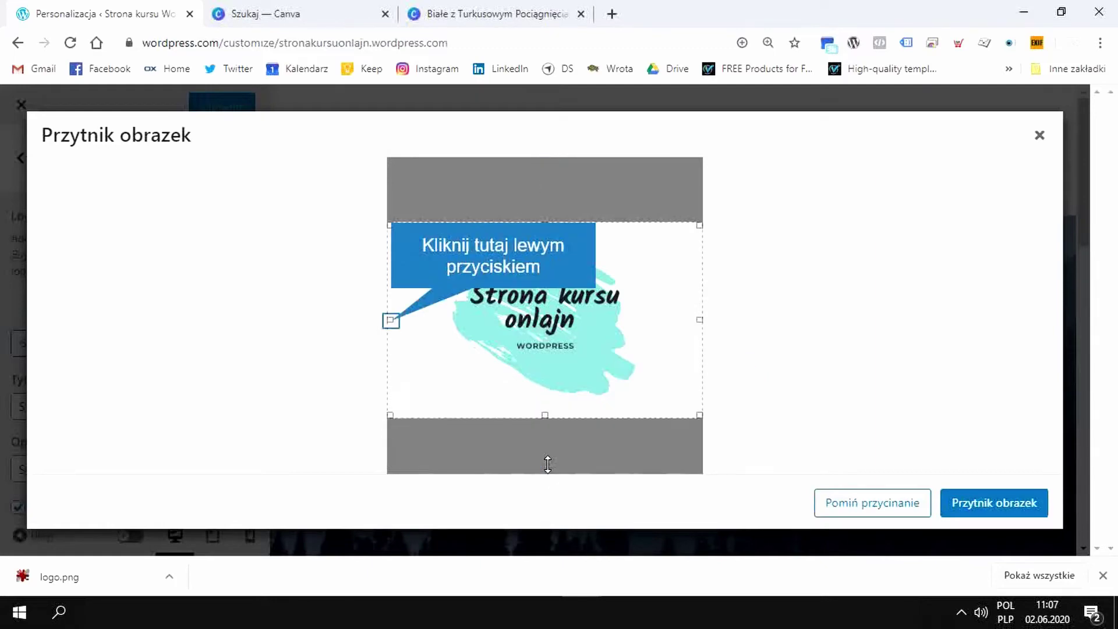
drag(390, 319, 440, 320)
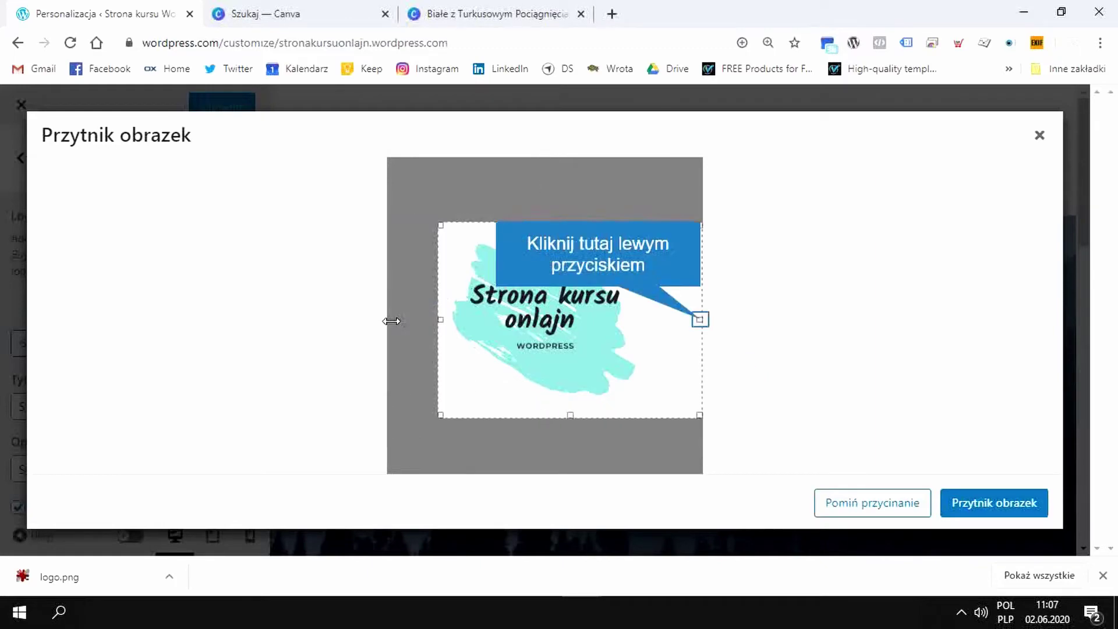
drag(699, 319, 644, 320)
click(970, 501)
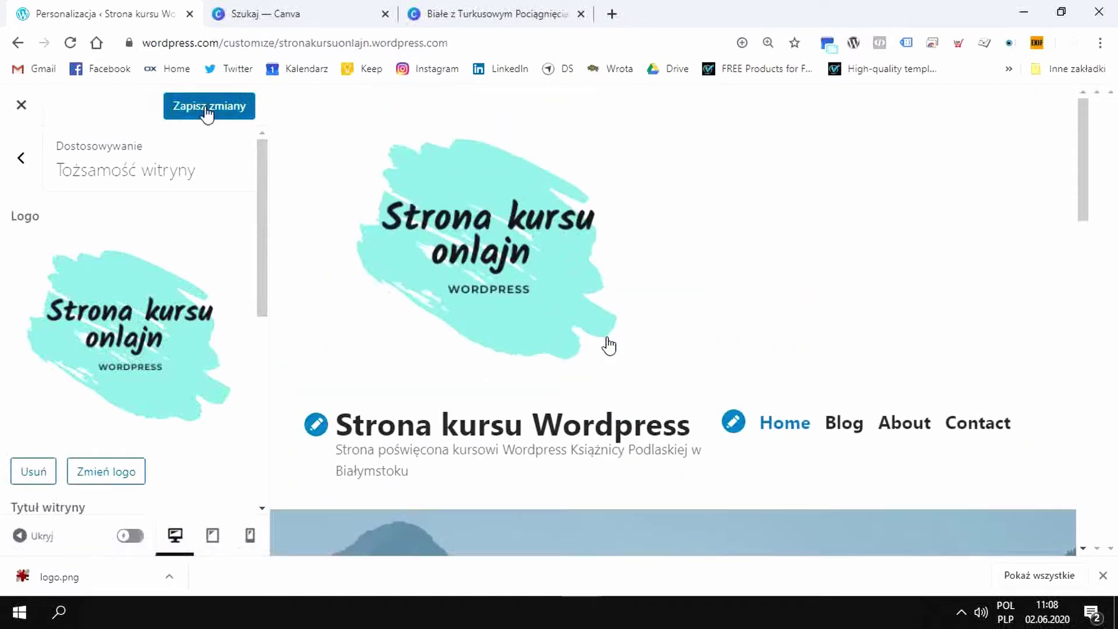
click(207, 111)
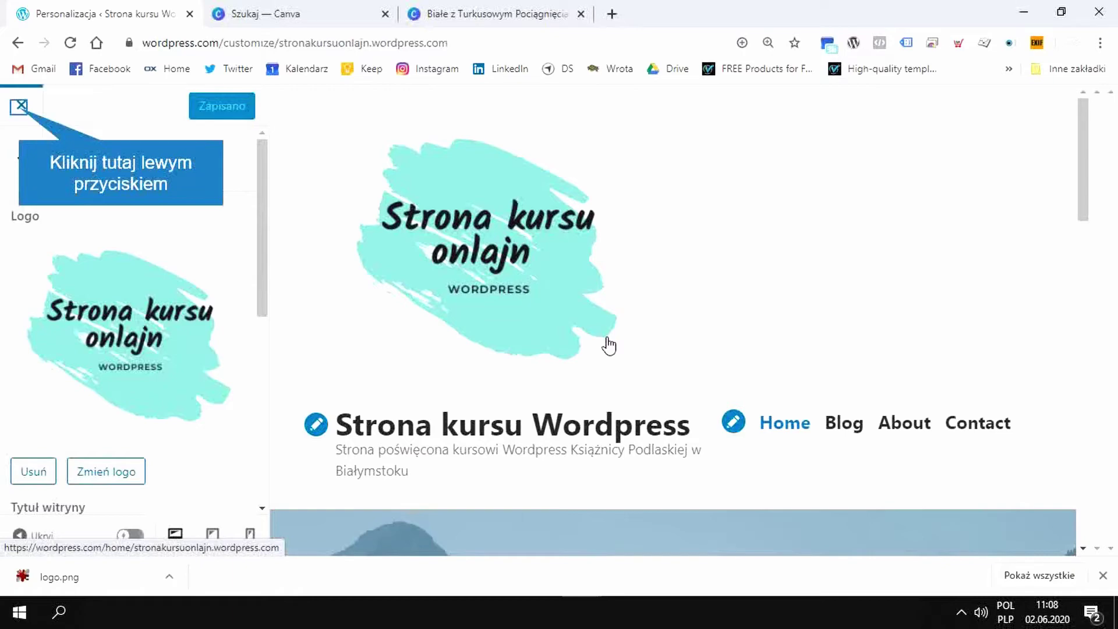
click(19, 110)
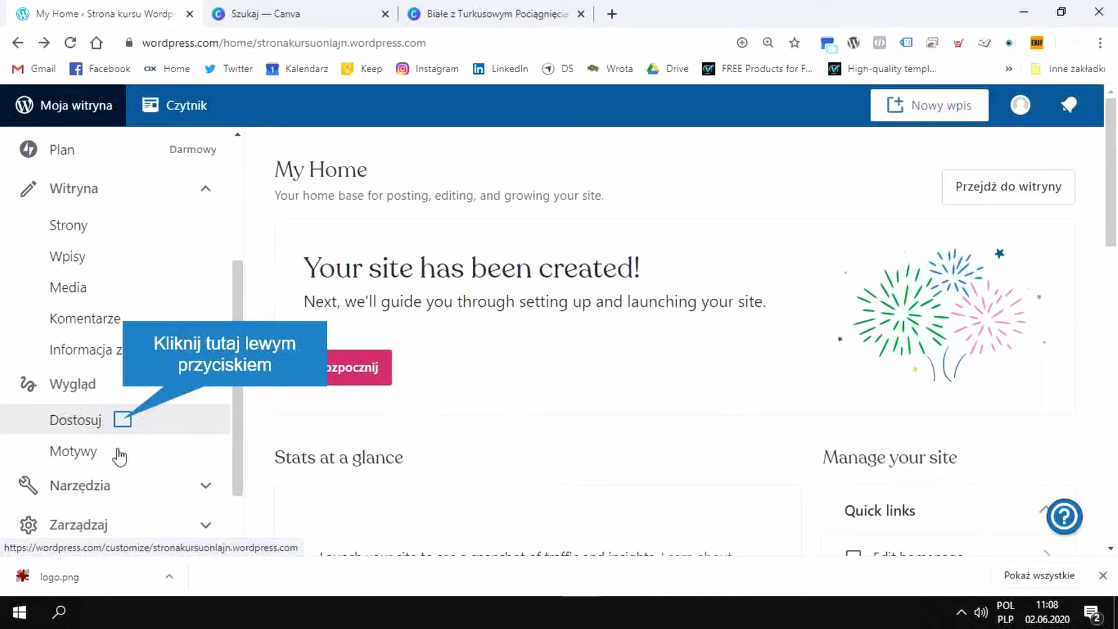
Set logo.png from the media library as the site icon in the customizer's Tożsamość witryny section, keeping the full square crop, and save.
click(123, 427)
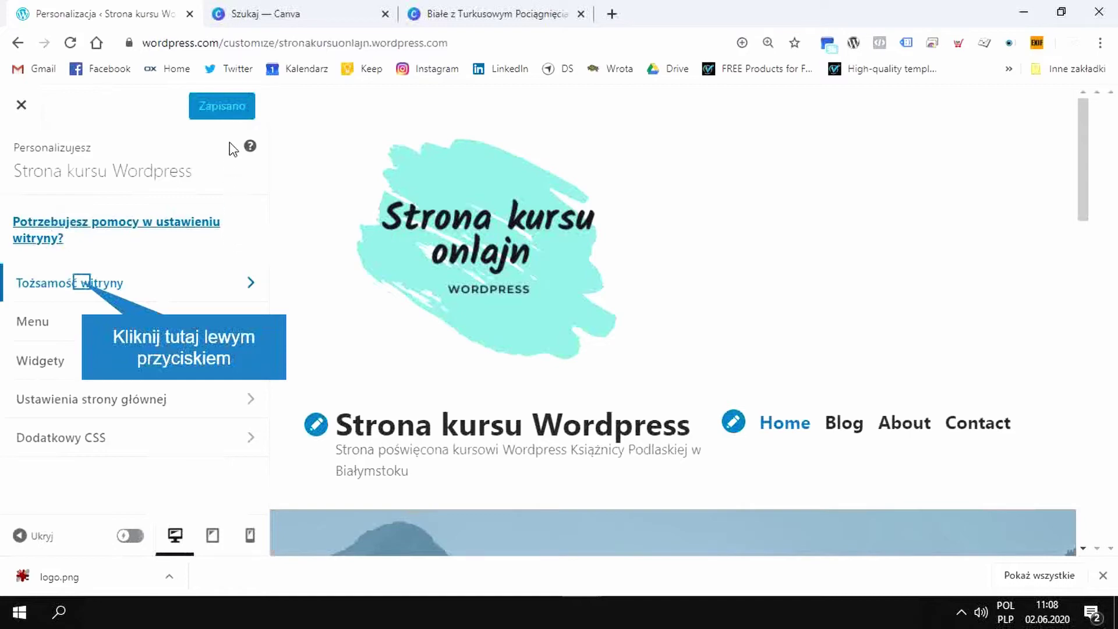
click(85, 284)
scroll(134, 337, down, 4)
scroll(133, 336, down, 3)
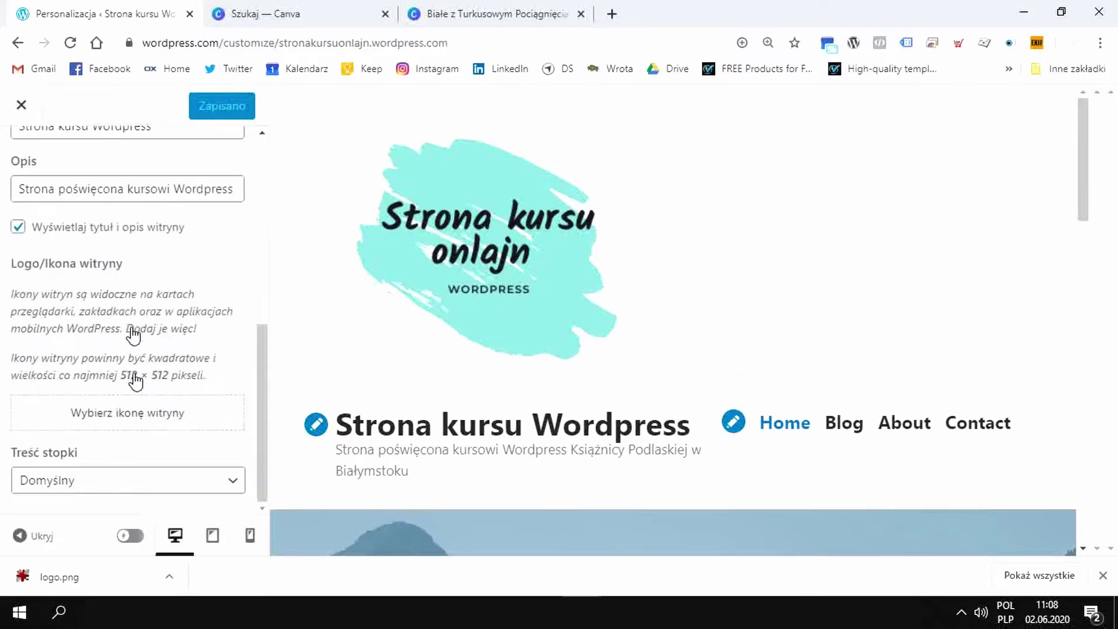
click(128, 420)
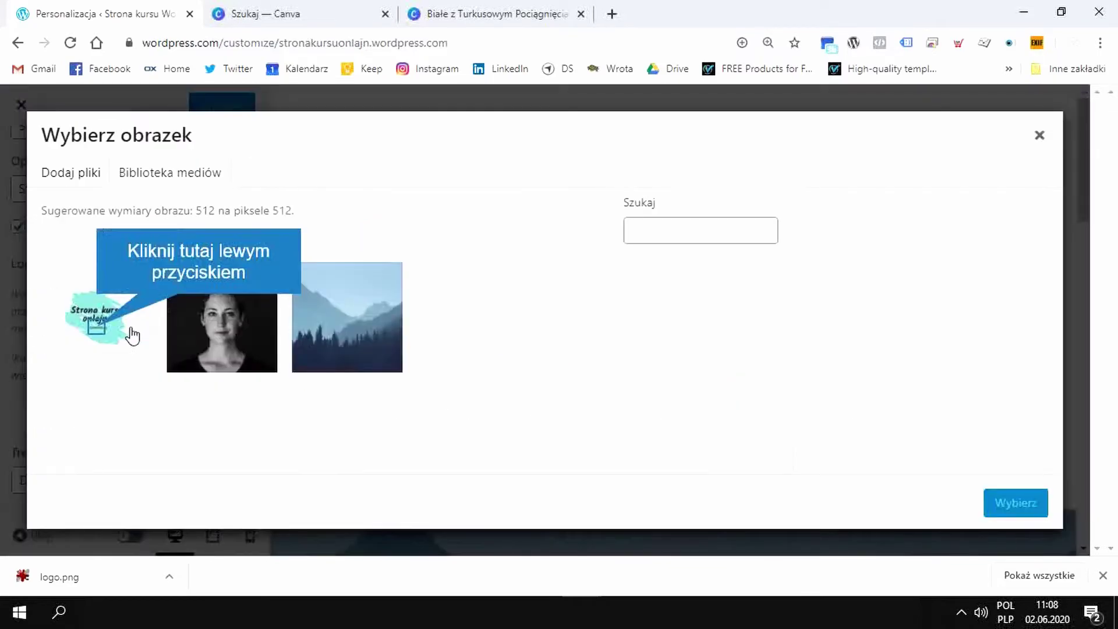
click(96, 336)
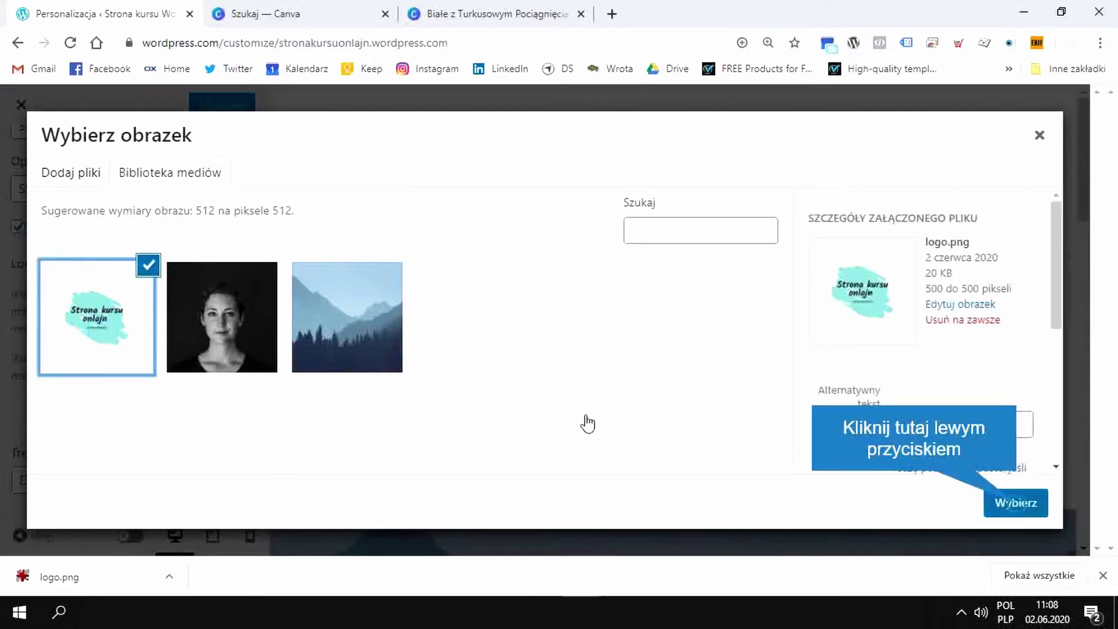
click(997, 501)
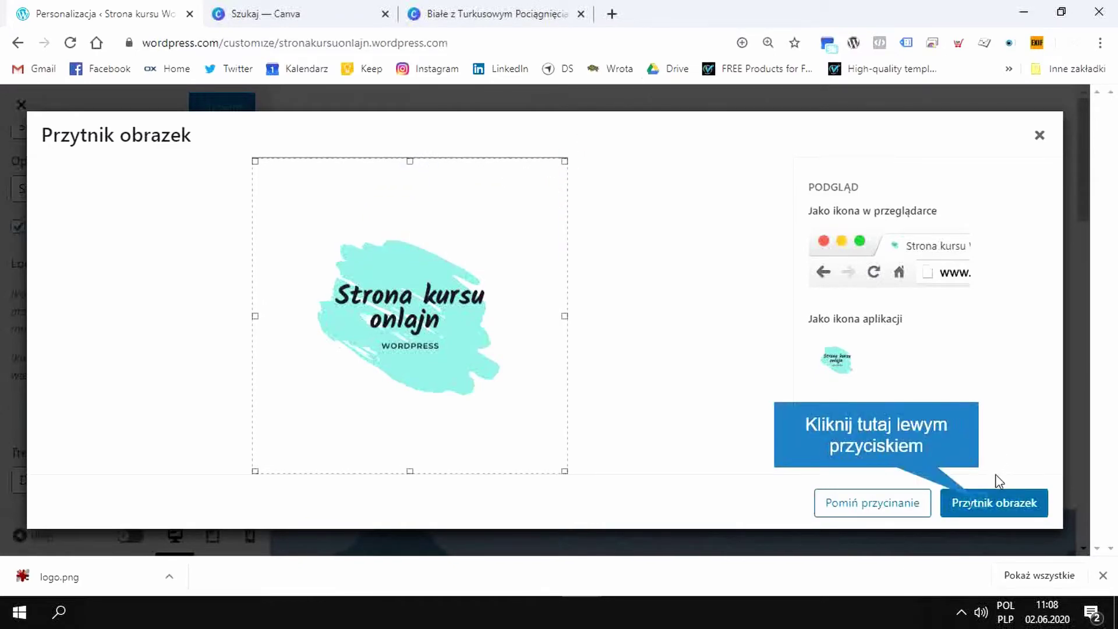
click(979, 504)
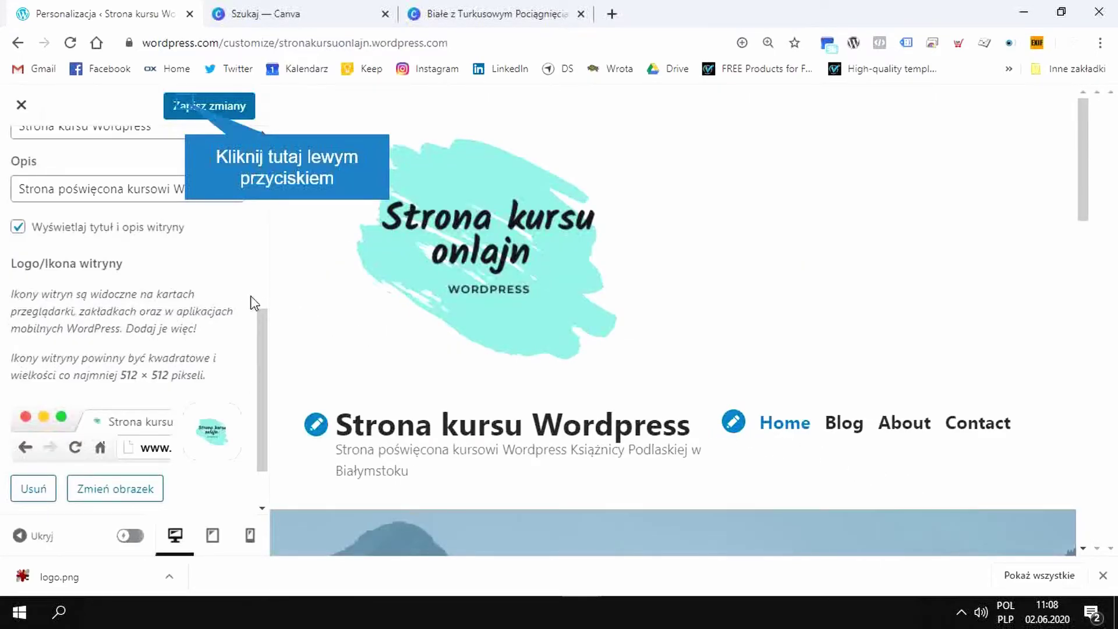
click(185, 113)
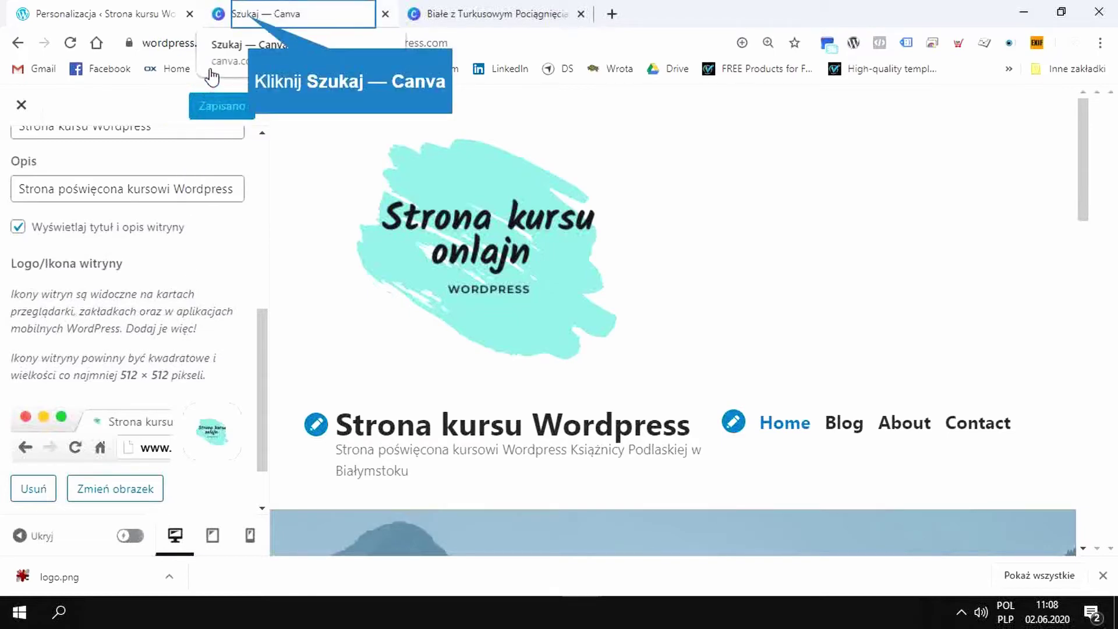
click(247, 28)
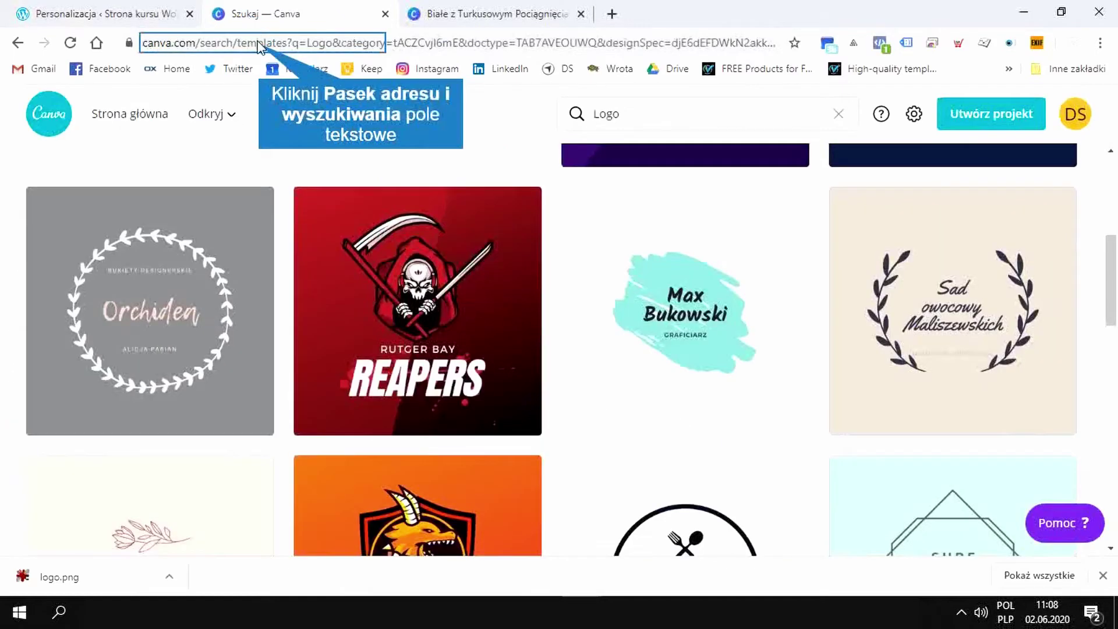
click(260, 44)
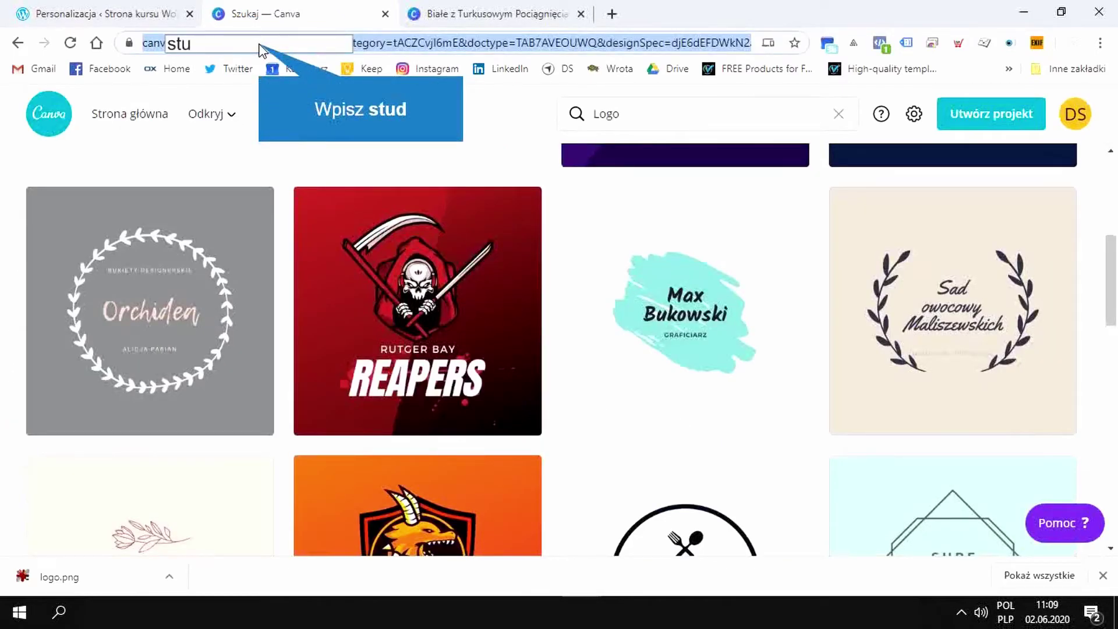
text(stud)
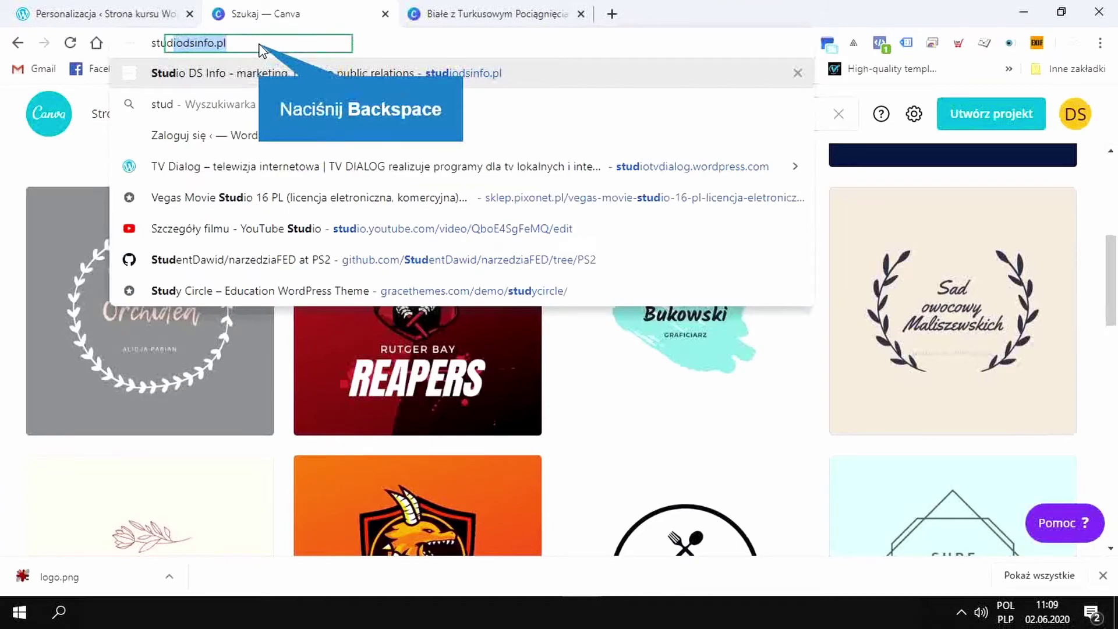
key(BackSpace)
key(BackSpace)
key(BackSpace)
key(BackSpace)
key(BackSpace)
text(kursonline)
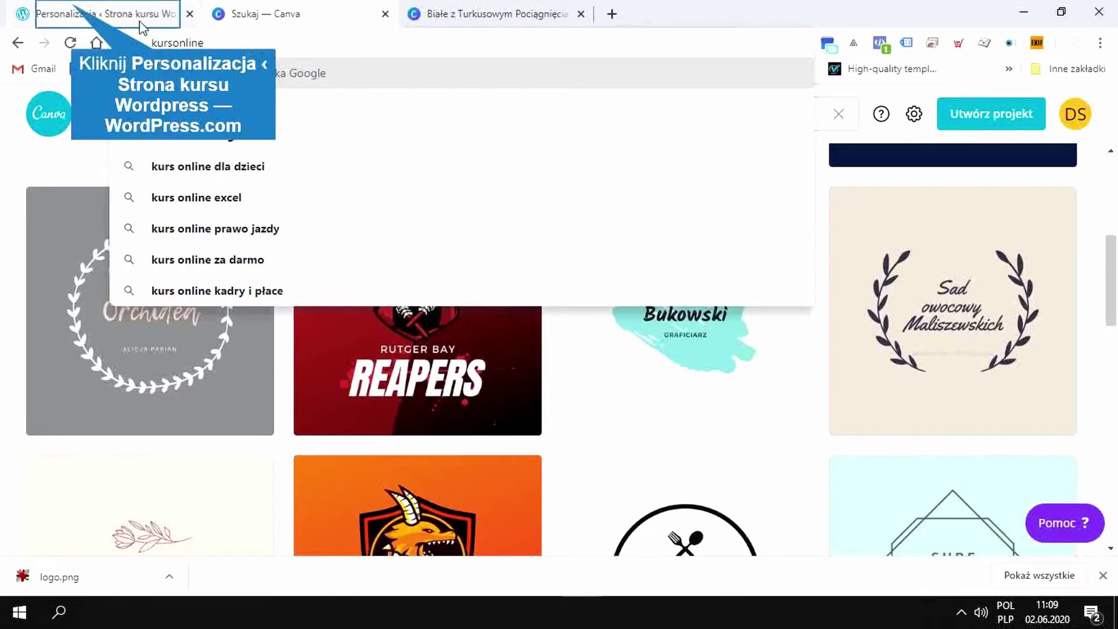
Check the site's address in the WordPress customizer and load stronakursuonlajn.wordpress.com in place of the Canva template search.
click(56, 8)
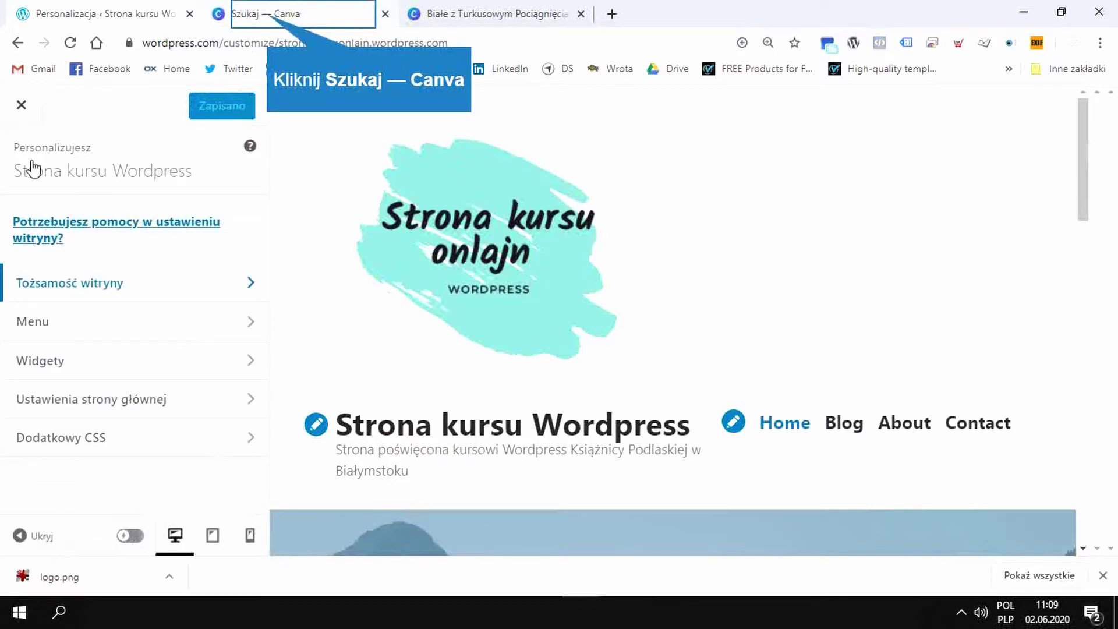
click(267, 16)
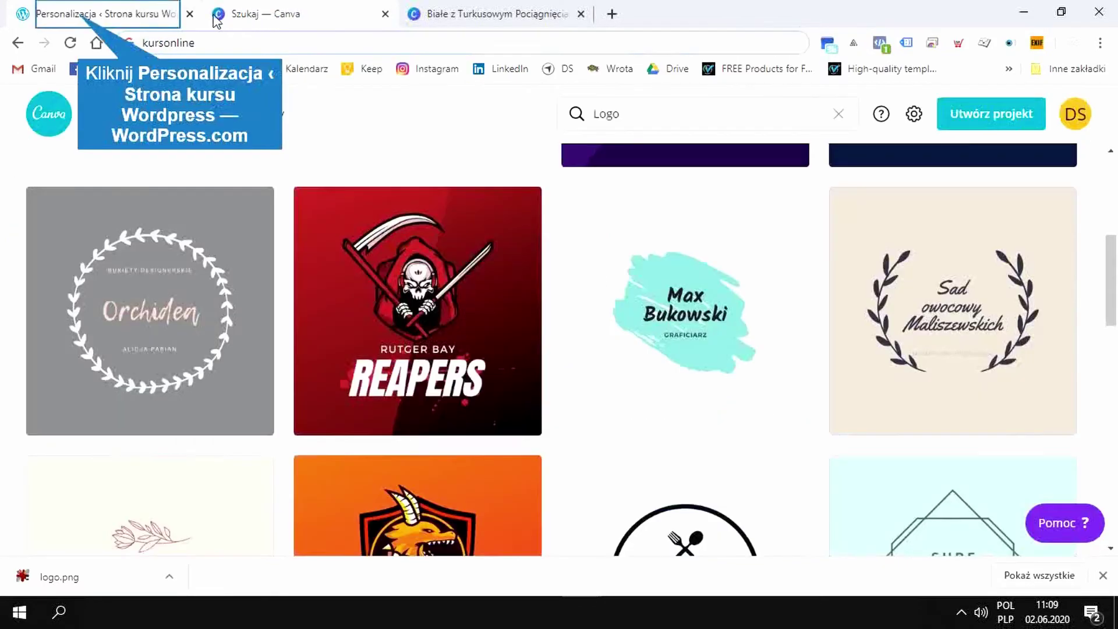
click(106, 14)
click(284, 16)
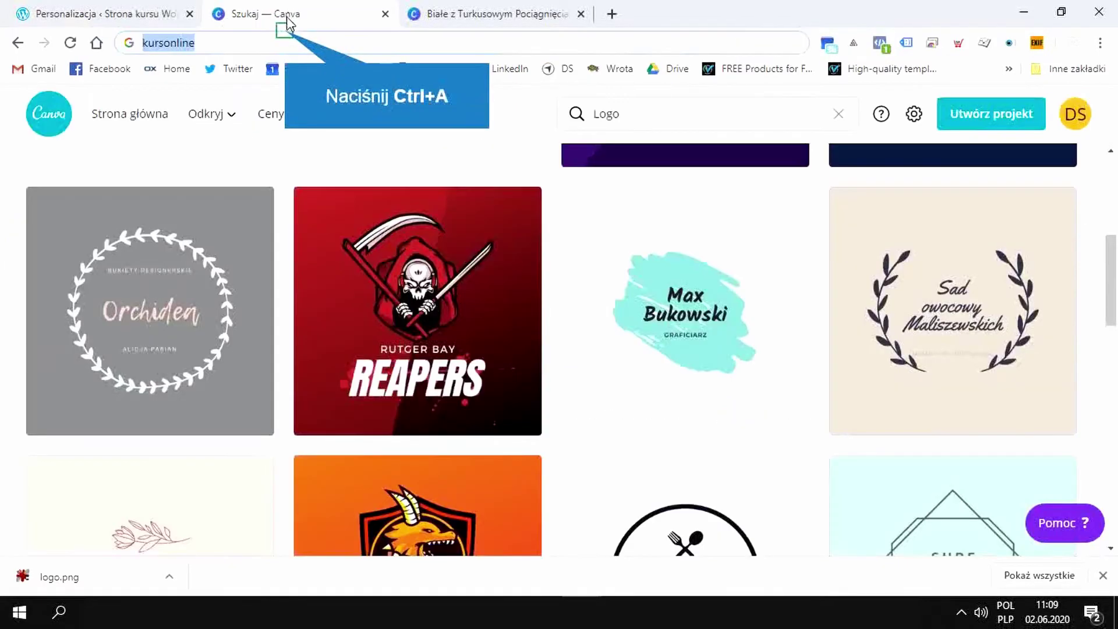
key(ctrl+a)
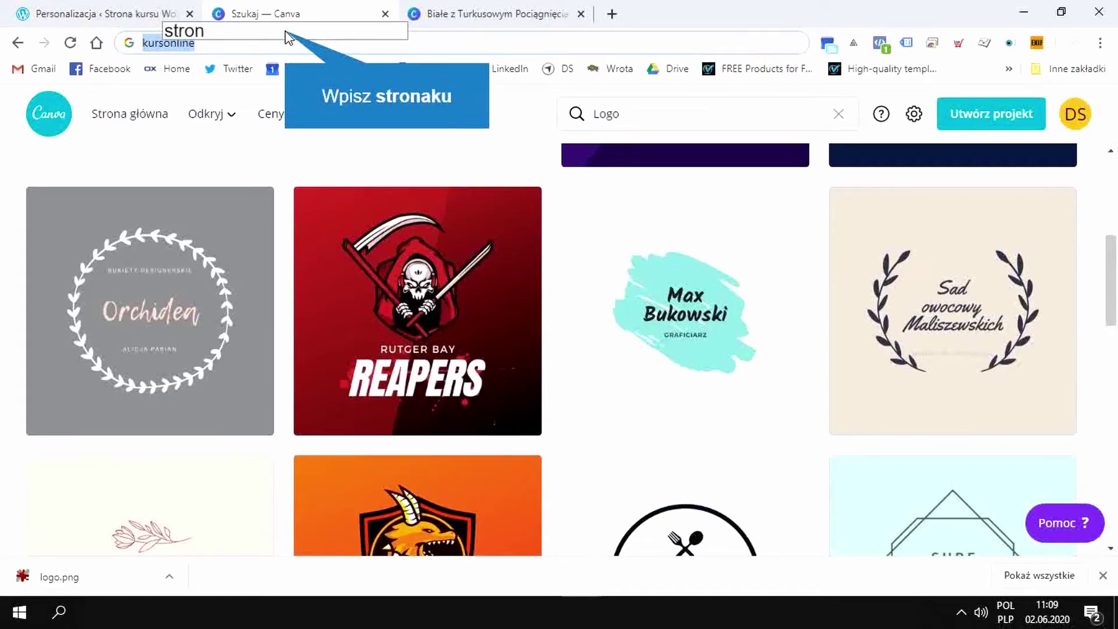
key(Return)
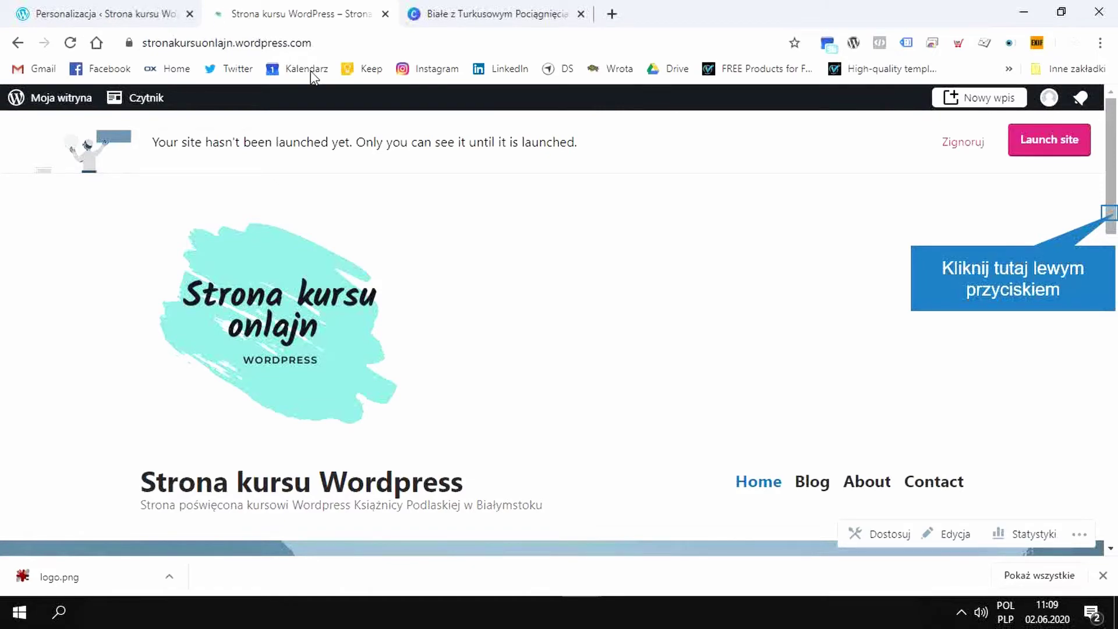
Look over the site's home page from the logo to the welcome banner, reopening it through the Home link.
mouse_move(1113, 221)
mouse_down()
mouse_move(1115, 527)
mouse_move(1115, 218)
mouse_move(1115, 266)
mouse_move(1115, 241)
mouse_up()
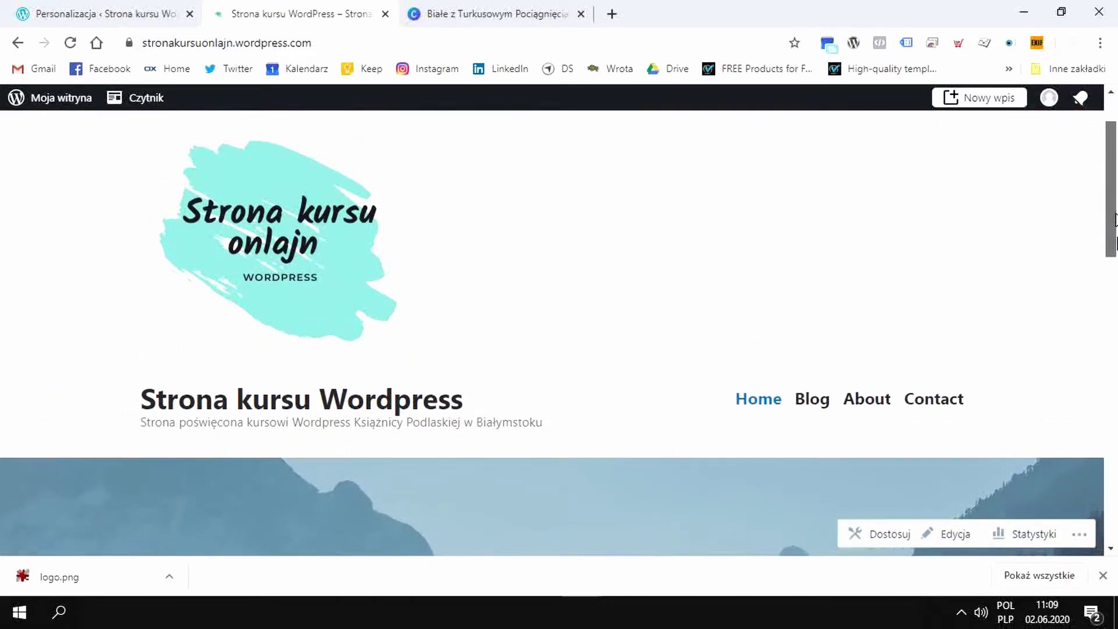
scroll(1115, 220, down, 1)
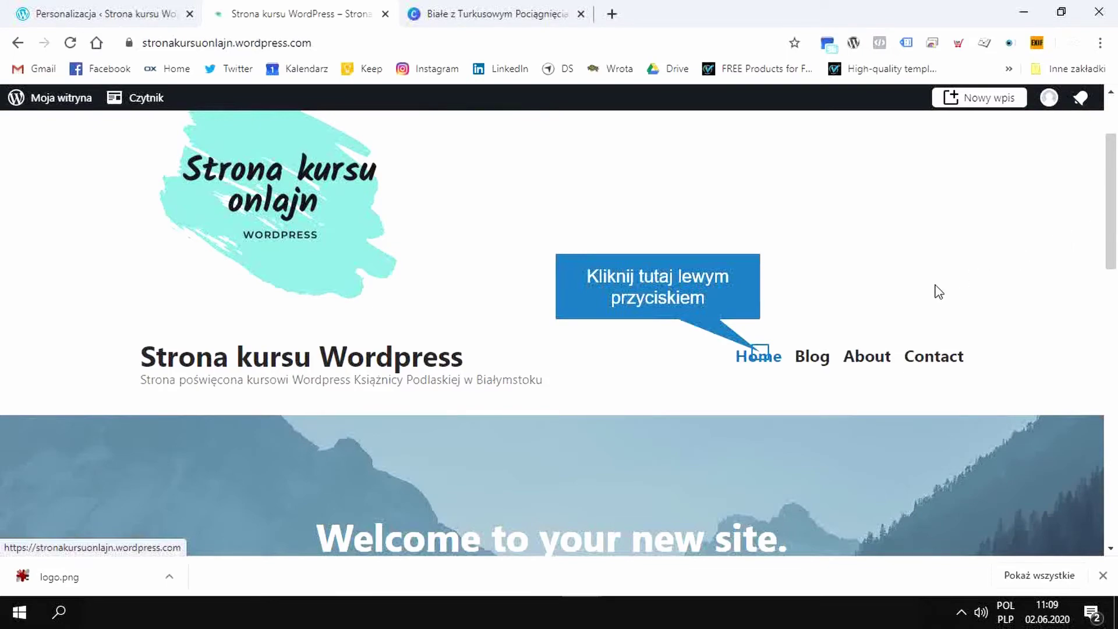
click(761, 356)
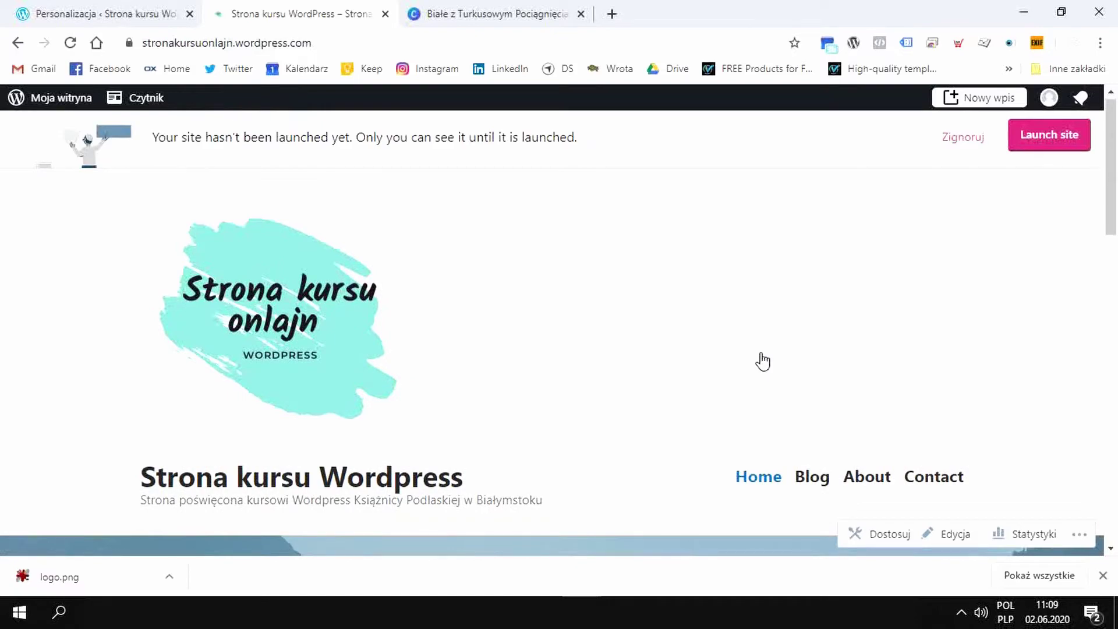
scroll(763, 361, down, 3)
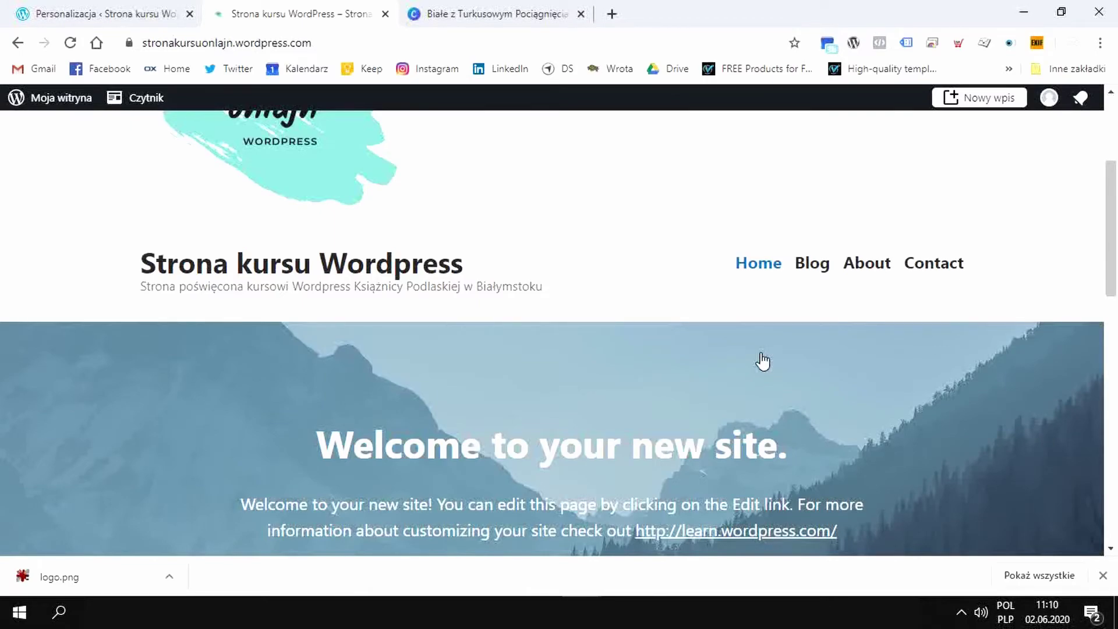
Open the site's Blog page and look through its example posts.
click(812, 265)
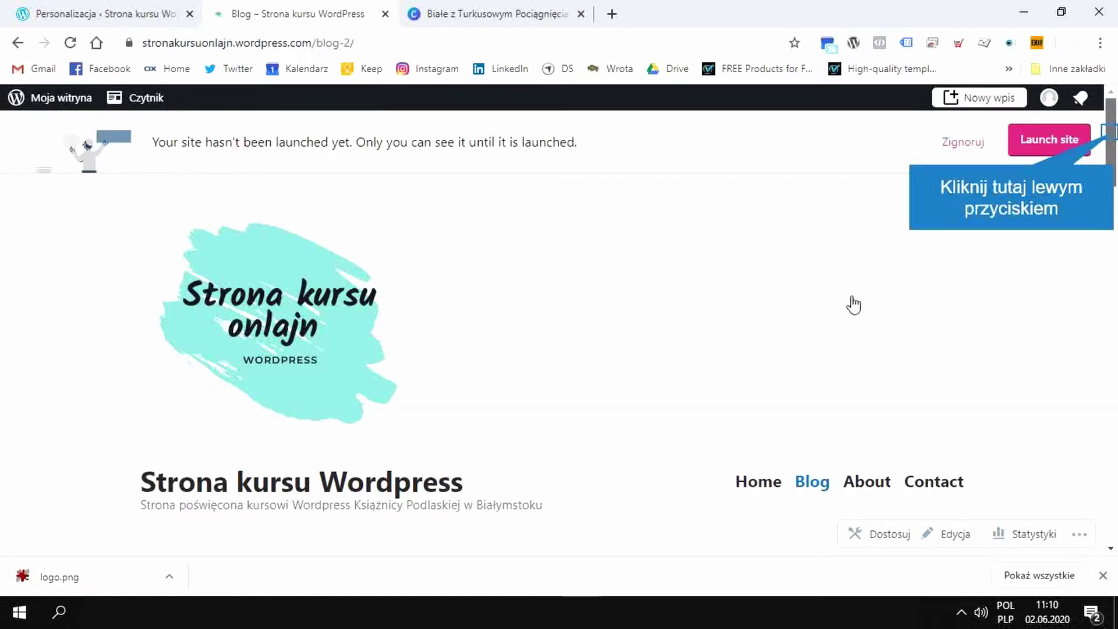
drag(1112, 133, 1114, 144)
scroll(1113, 143, down, 9)
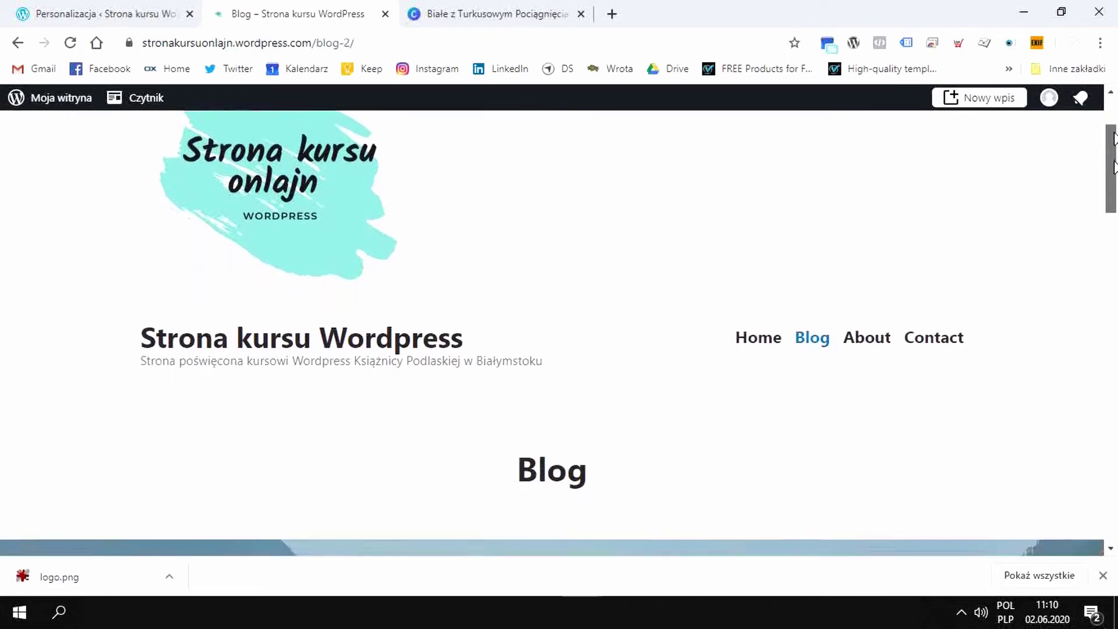
scroll(1113, 139, down, 7)
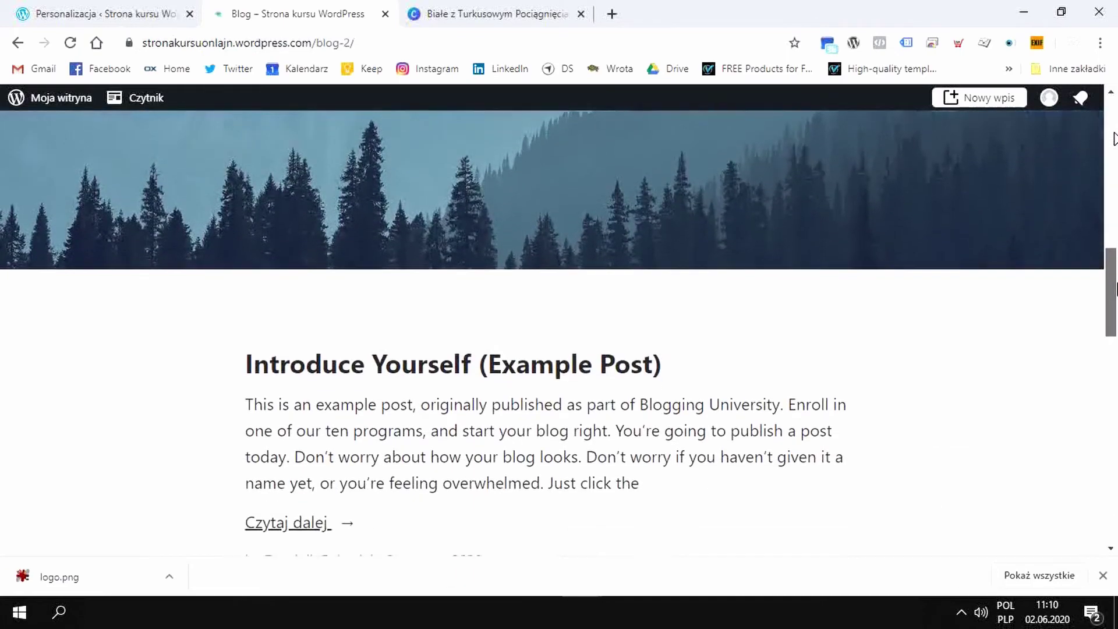
scroll(1114, 139, down, 3)
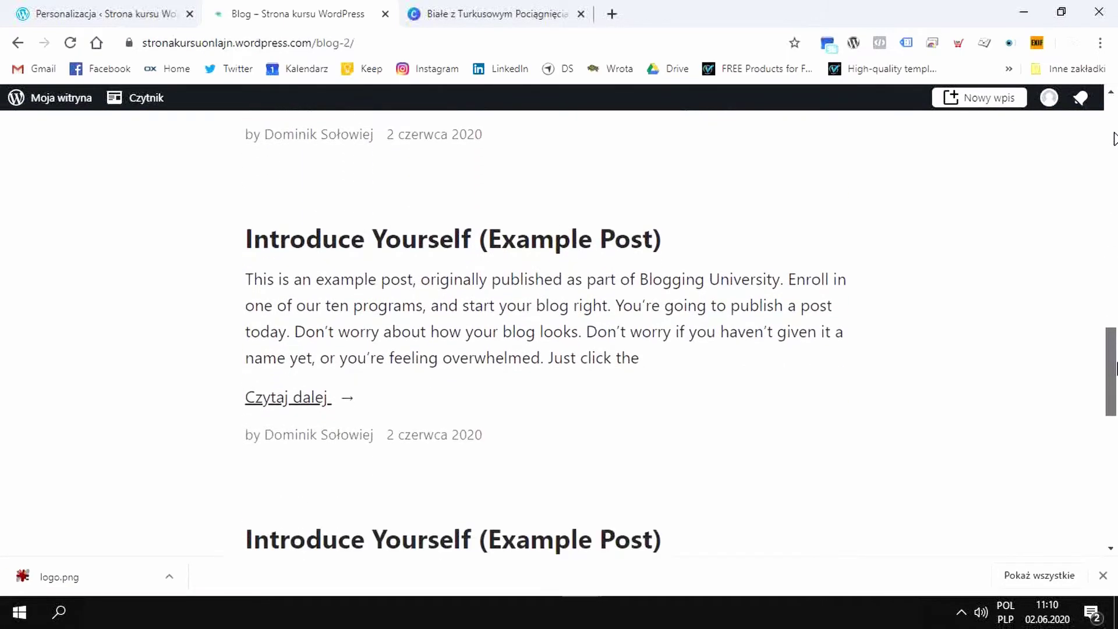
Open an "Introduce Yourself (Example Post)" entry from the Blog page and read it through to the post details.
scroll(1114, 138, up, 5)
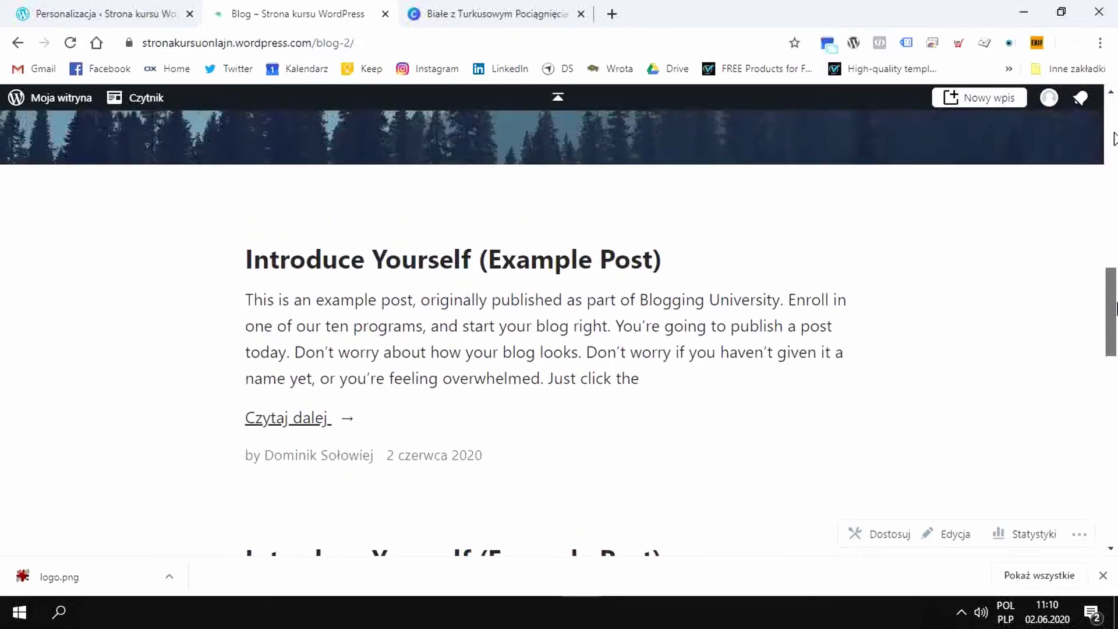
scroll(1114, 140, down, 8)
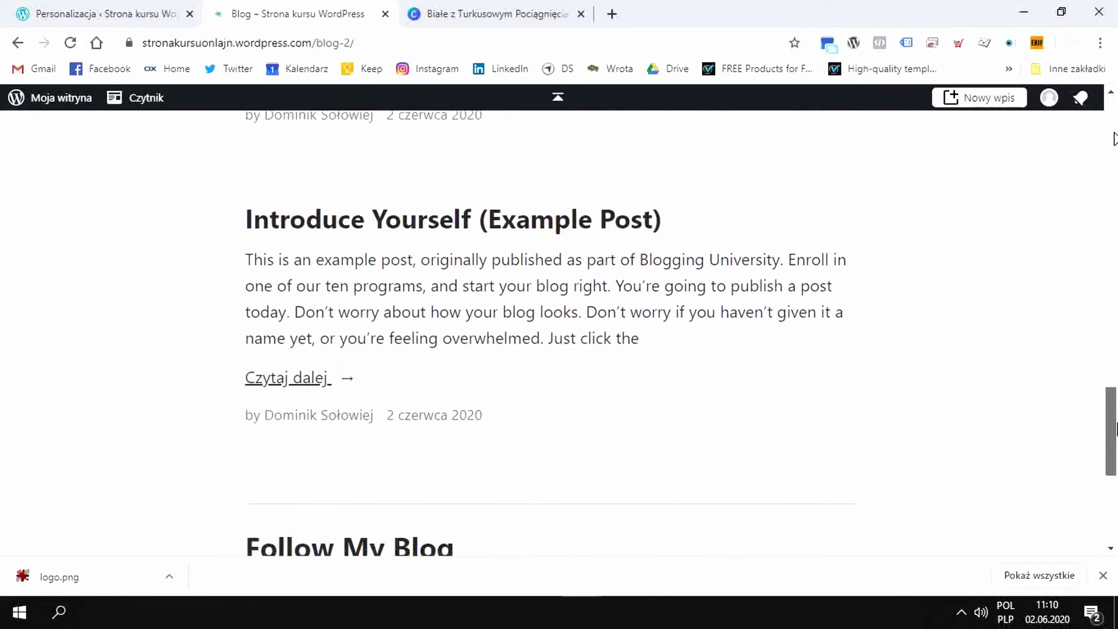
scroll(1114, 139, up, 10)
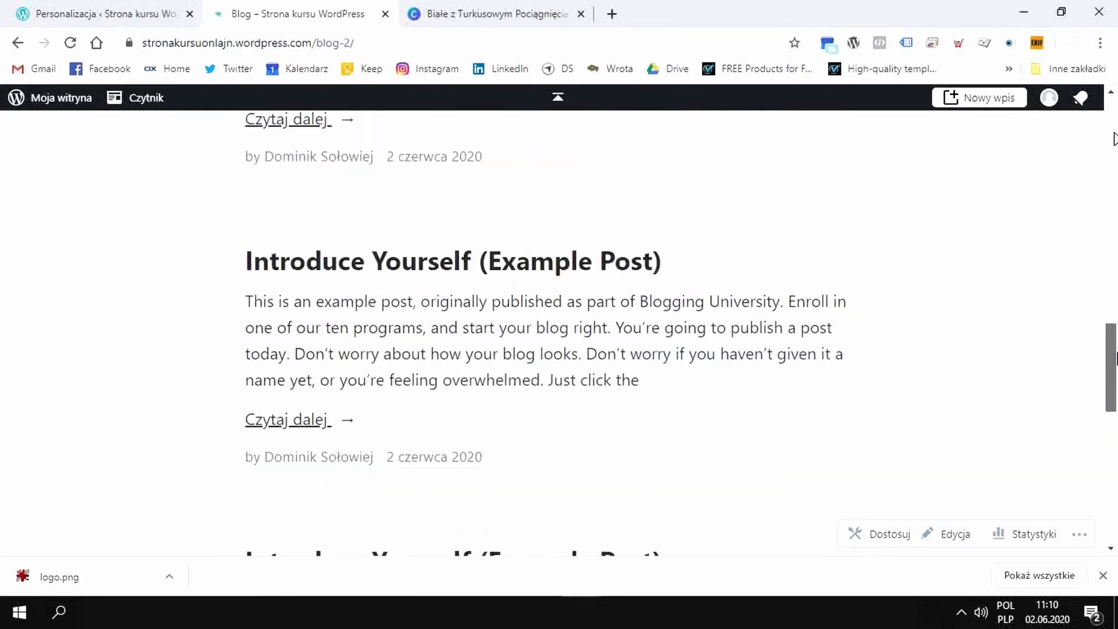
scroll(1113, 139, up, 1)
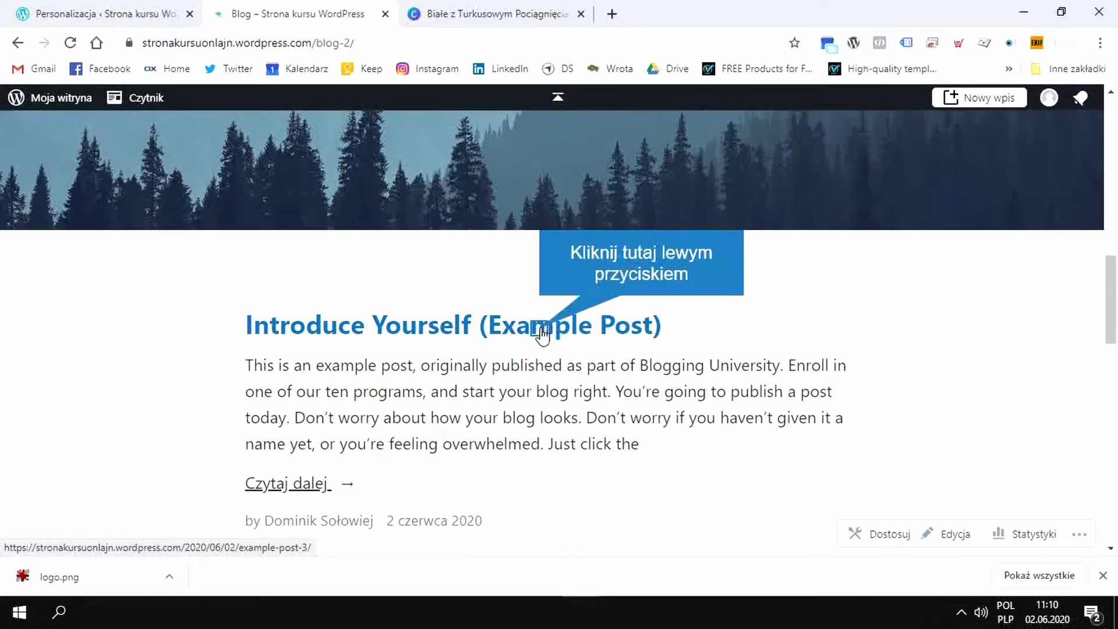
click(541, 332)
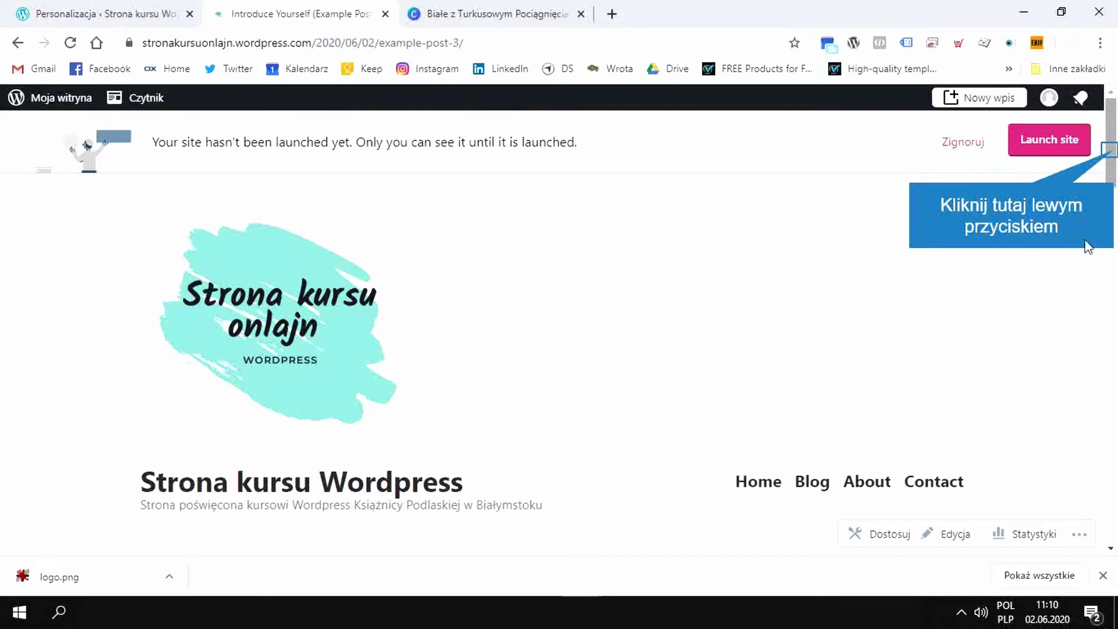
drag(1114, 156, 1114, 215)
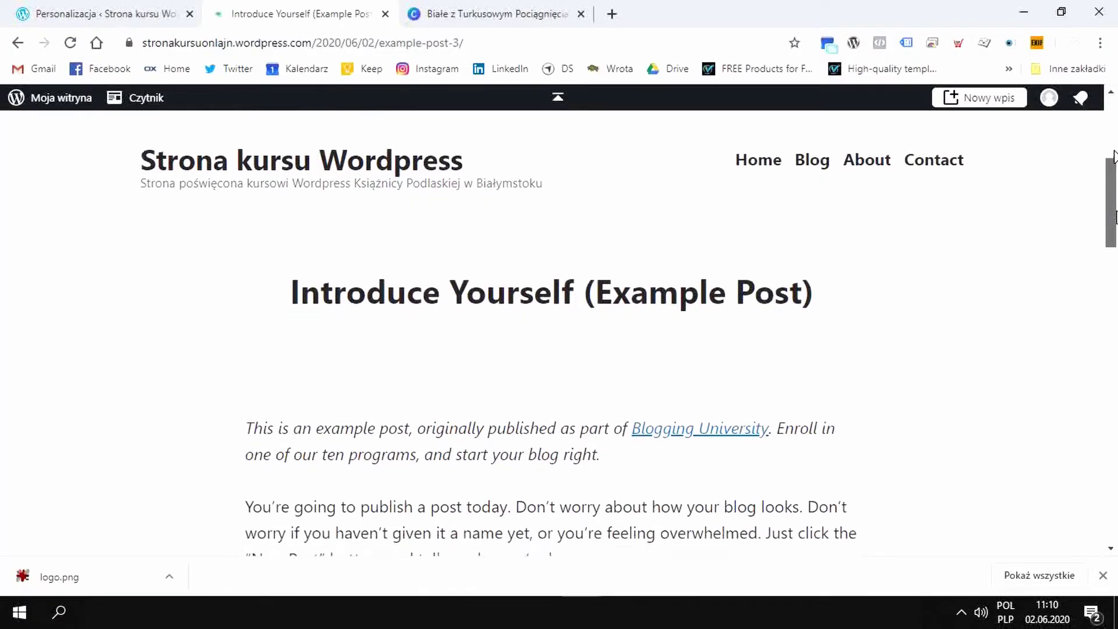
scroll(1114, 156, down, 5)
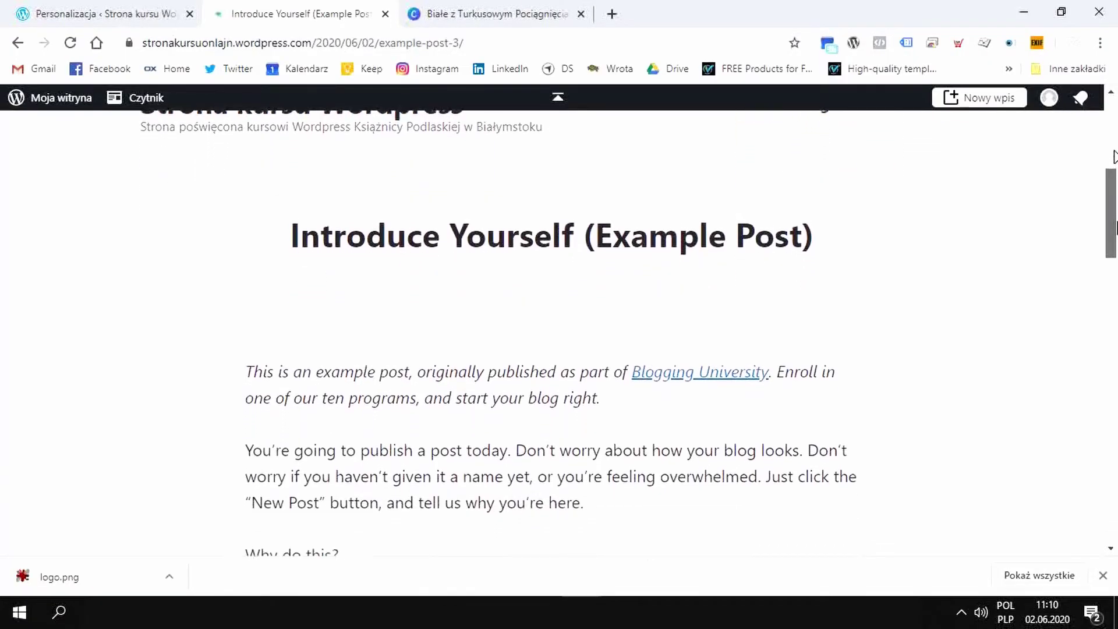
scroll(1115, 157, down, 8)
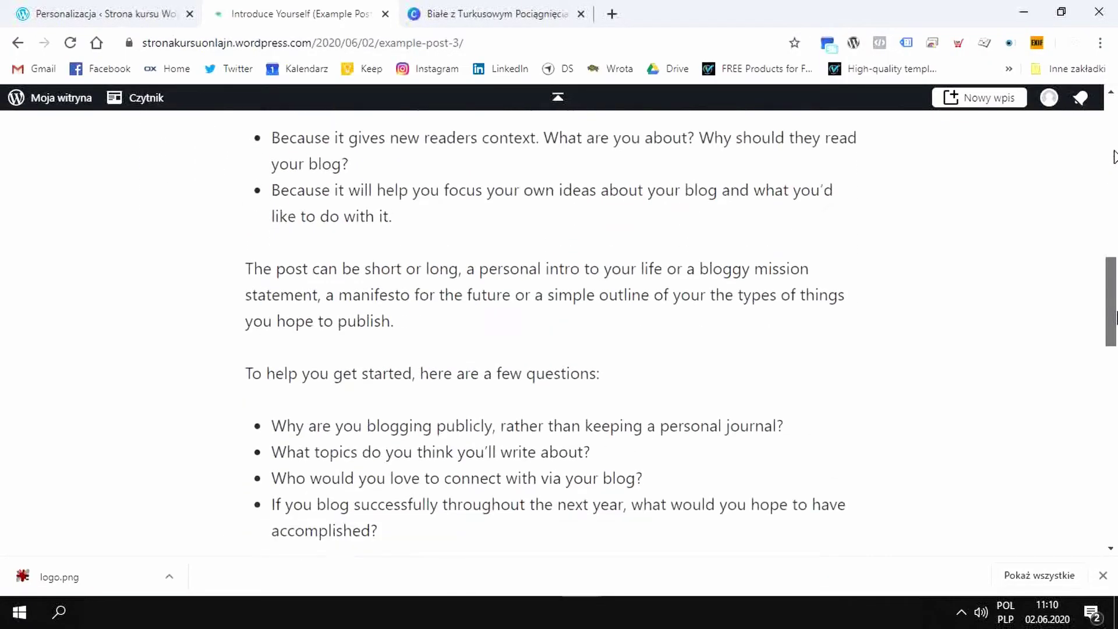
scroll(1114, 156, down, 10)
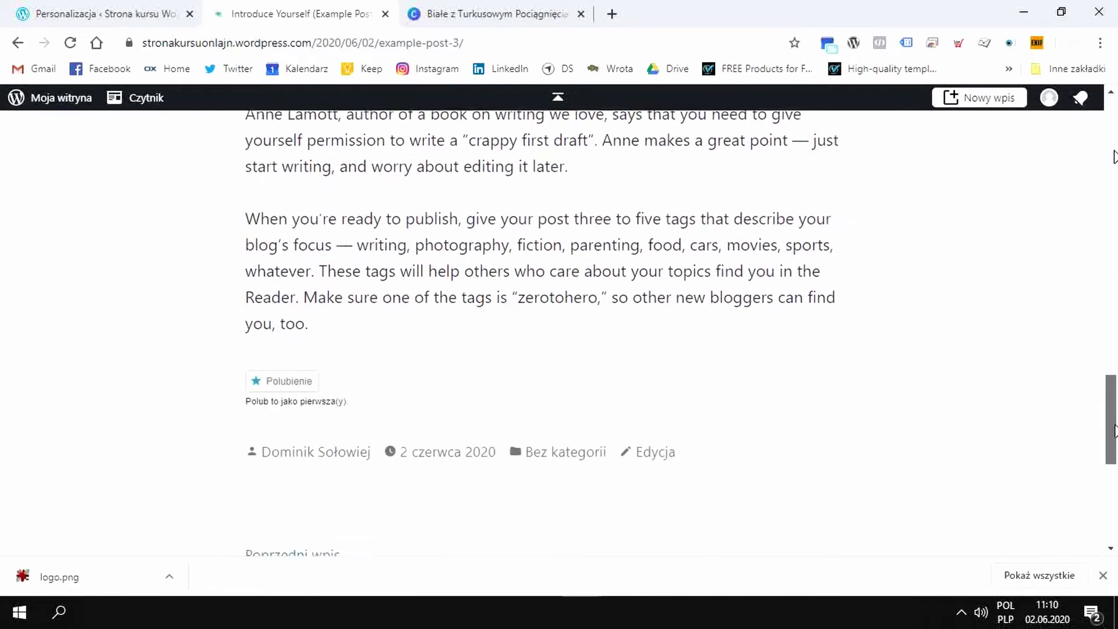
drag(1114, 479, 1111, 152)
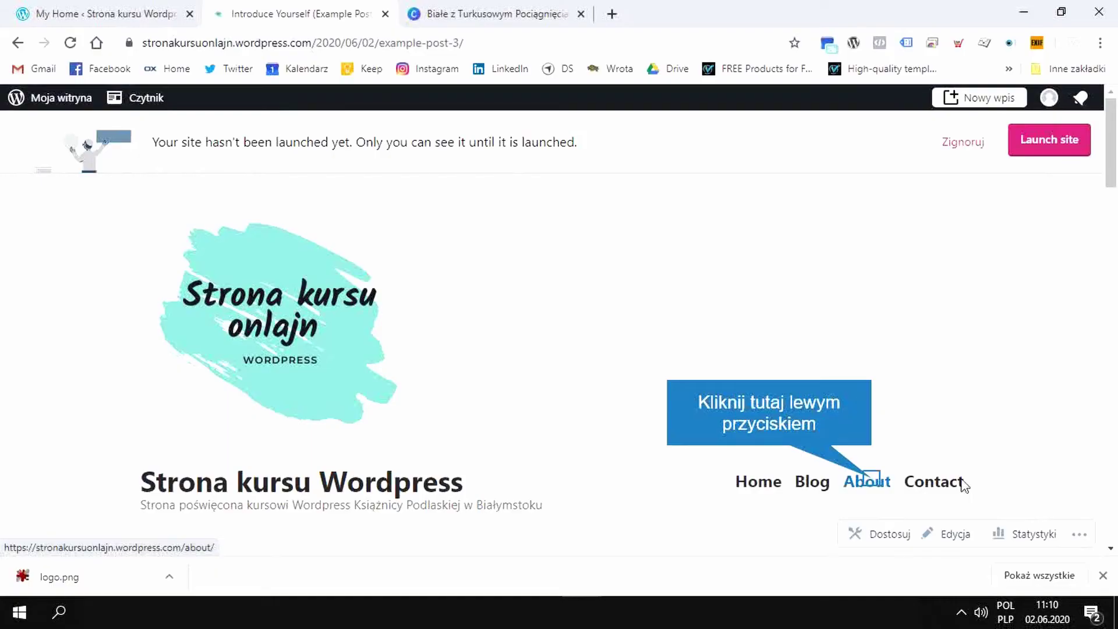
Open the site's About page and examine its heading, portrait and example introduction text.
click(890, 487)
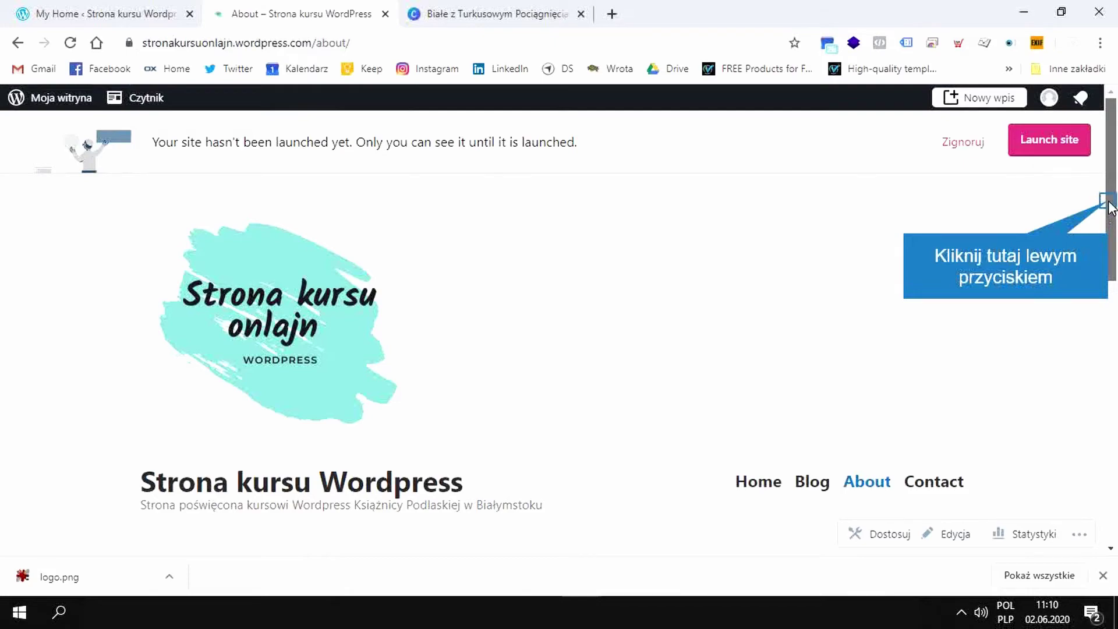
scroll(1110, 204, down, 4)
scroll(1111, 207, down, 4)
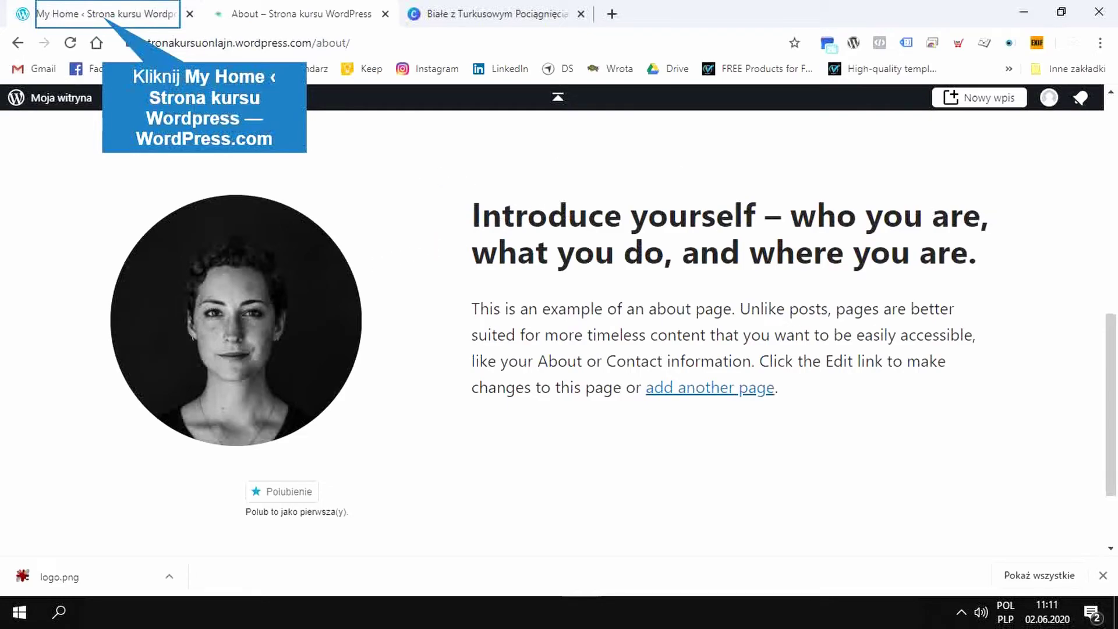
click(108, 15)
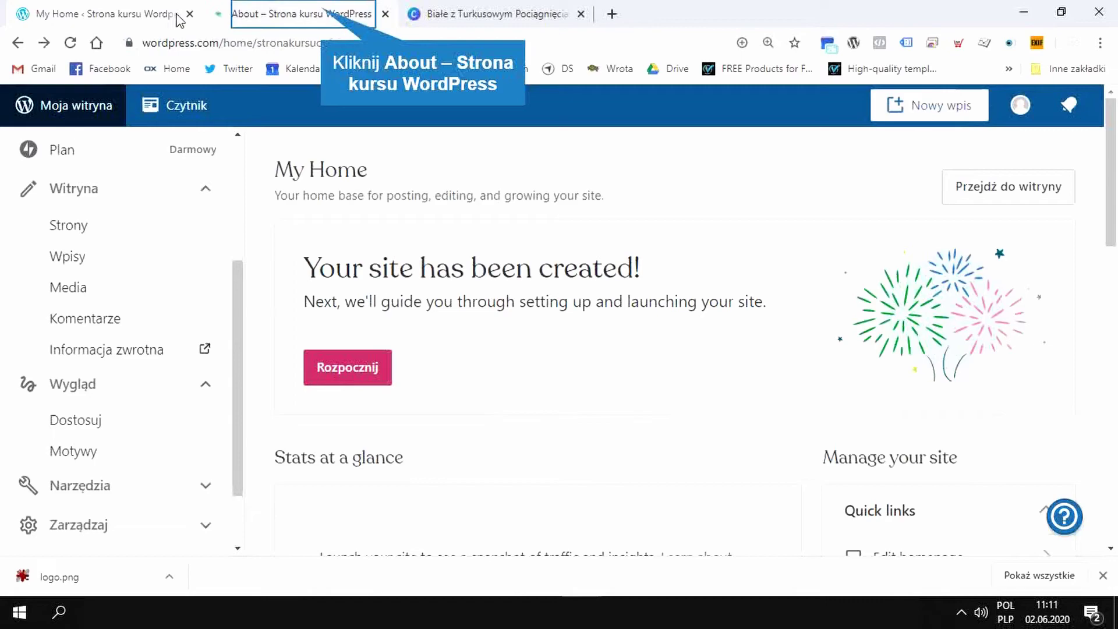
click(325, 14)
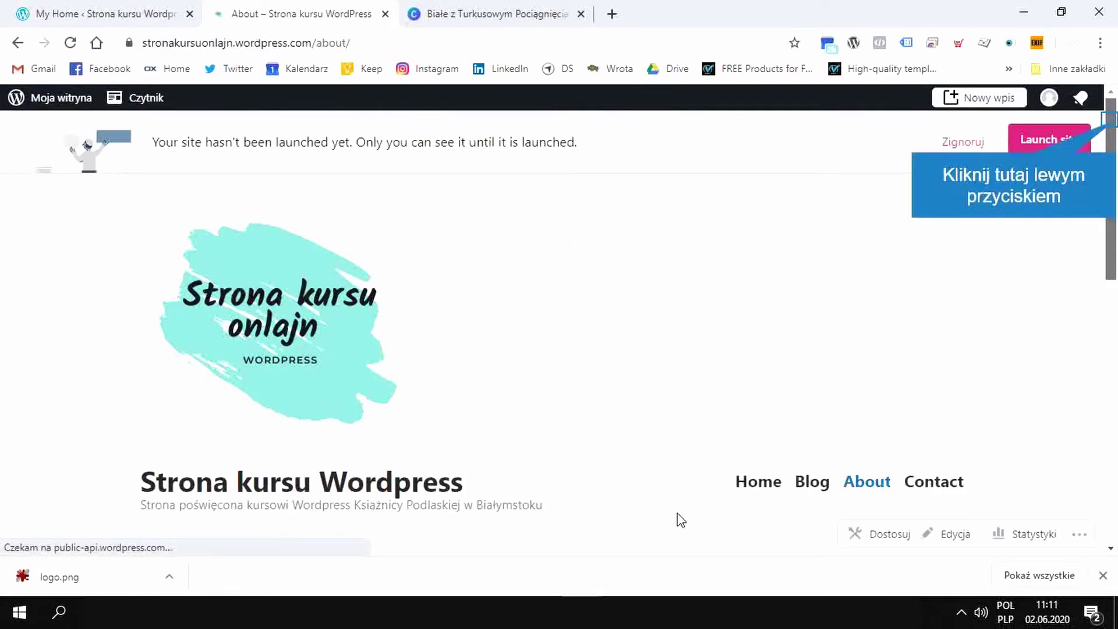
scroll(1079, 212, down, 8)
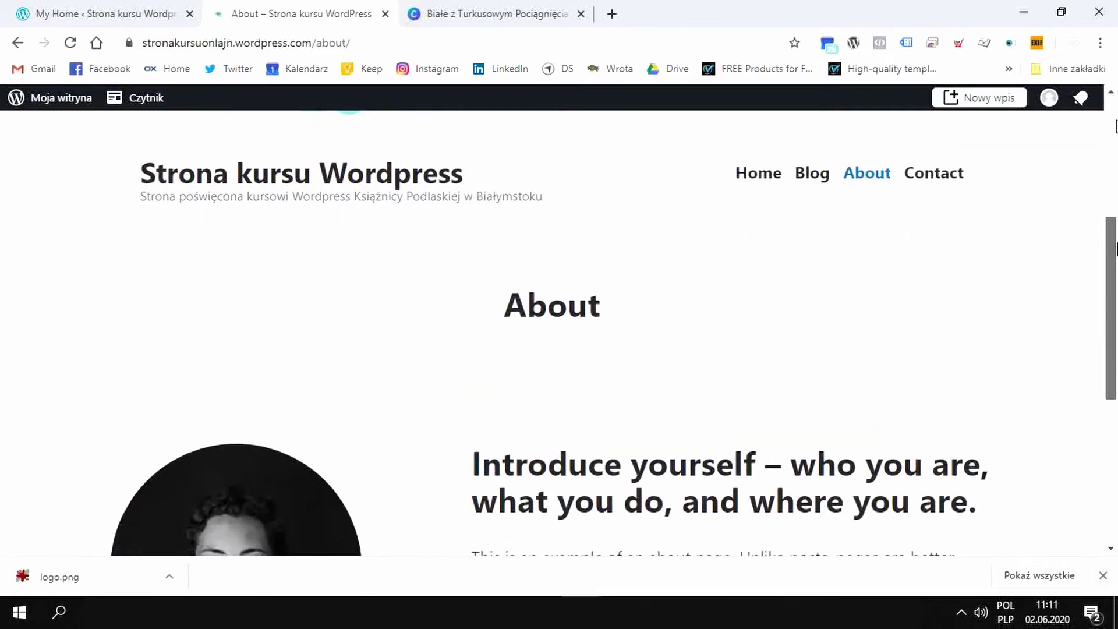
scroll(1114, 306, up, 4)
scroll(1114, 305, down, 4)
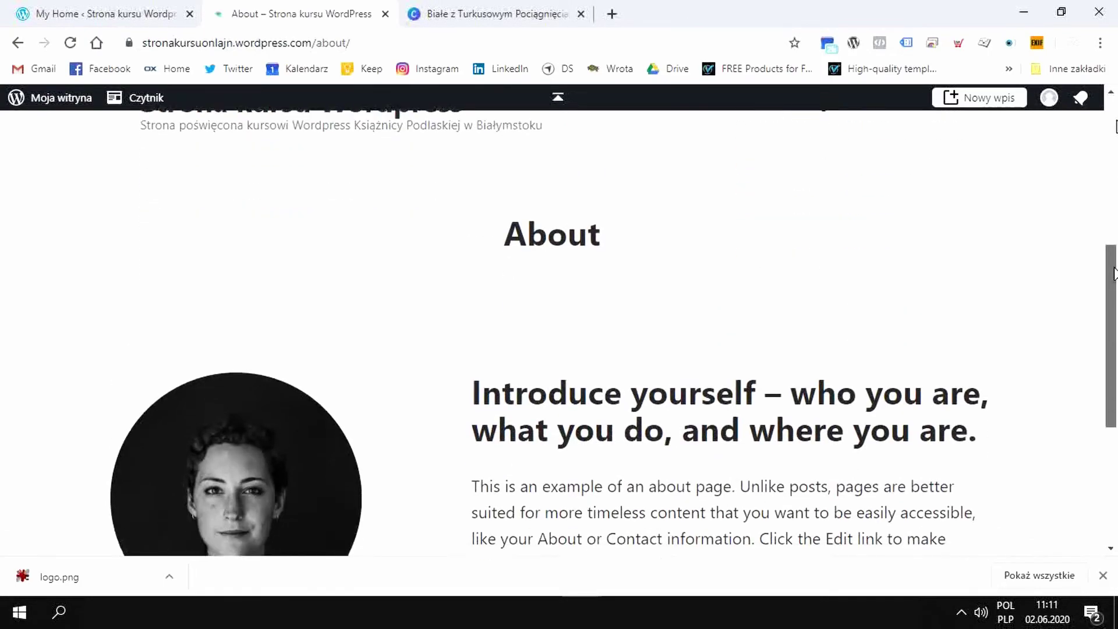
Look over the dashboard's site management entries, such as Strony and Wpisy, alongside the About page's navigation links.
click(149, 17)
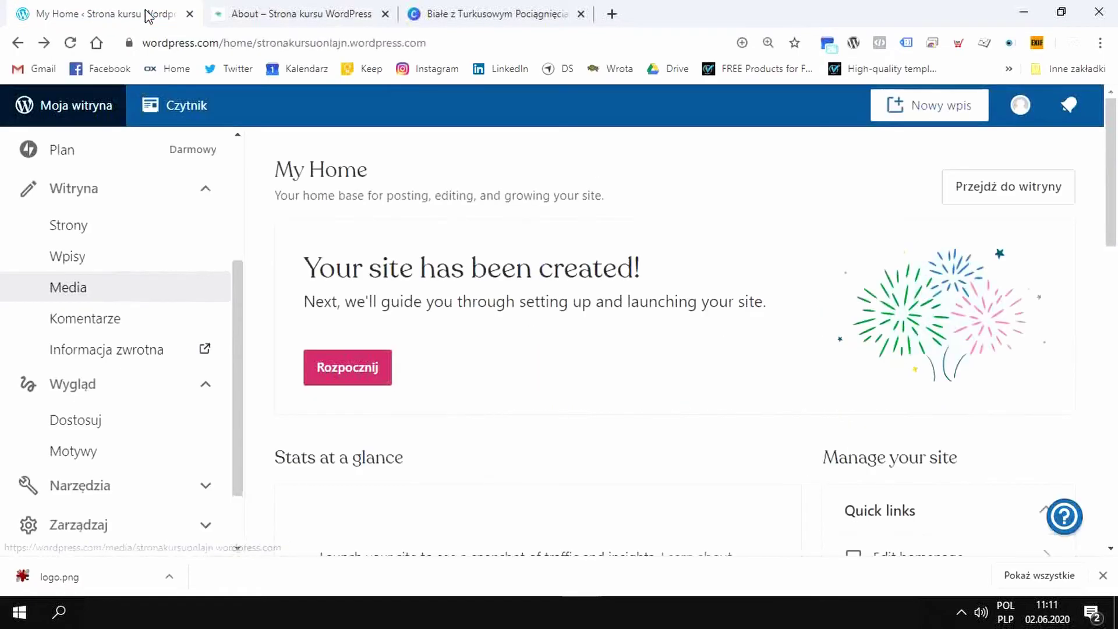
scroll(158, 306, up, 4)
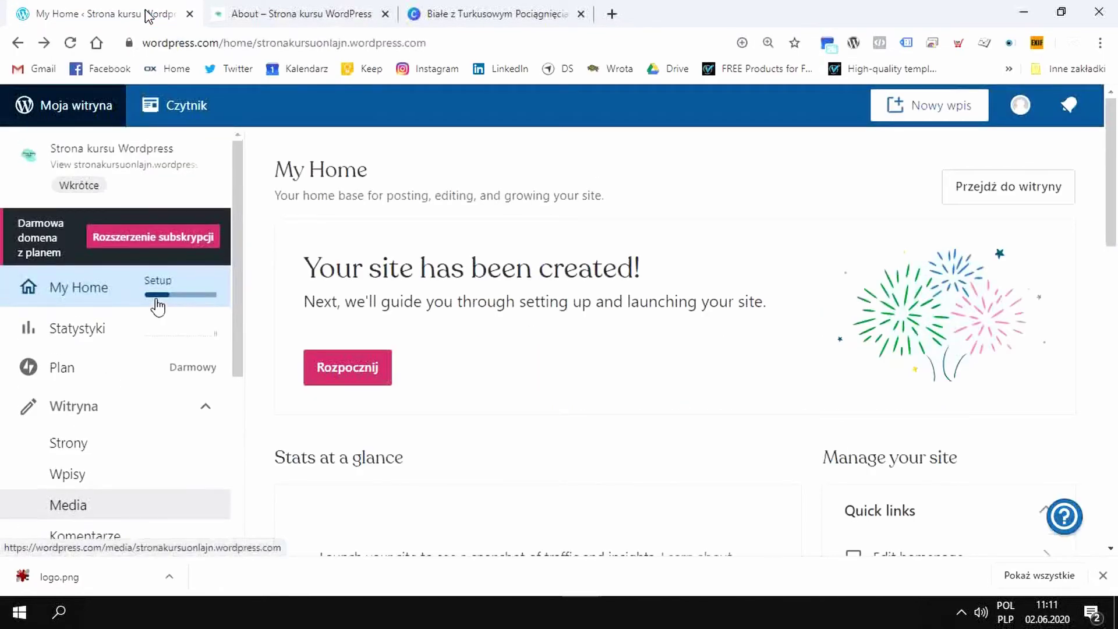
scroll(158, 306, down, 4)
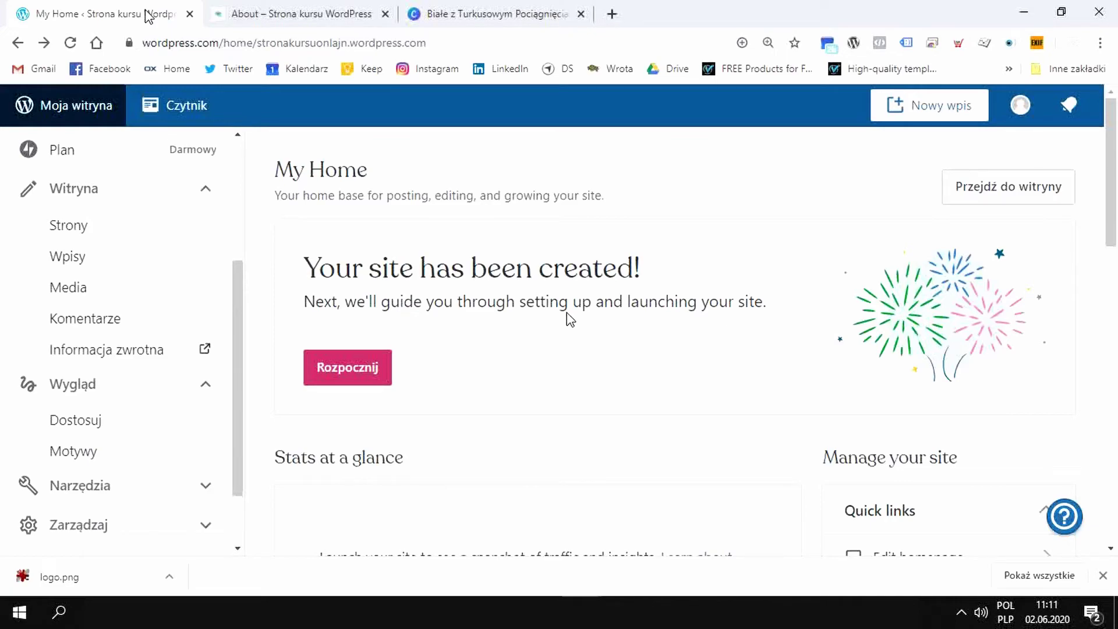
key(ctrl+Tab)
scroll(644, 287, up, 8)
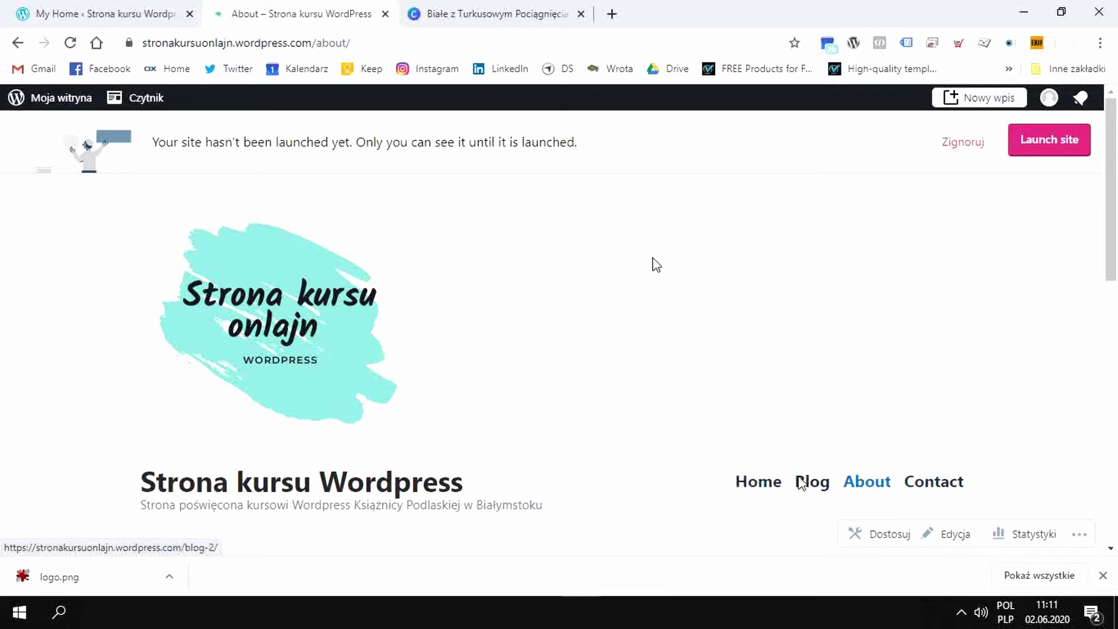
click(108, 19)
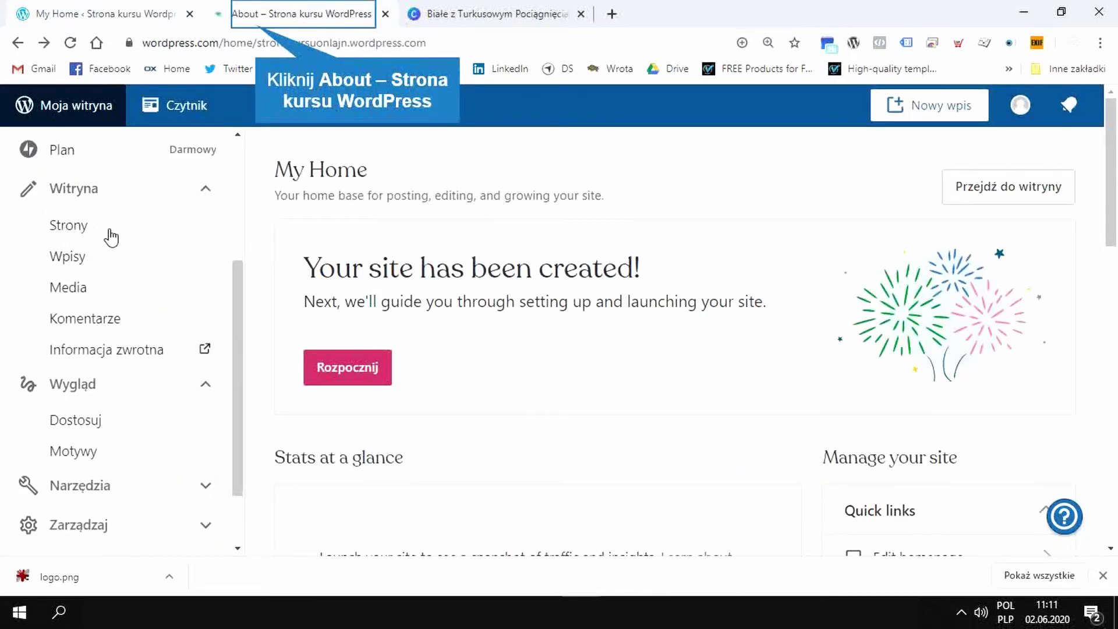
click(269, 15)
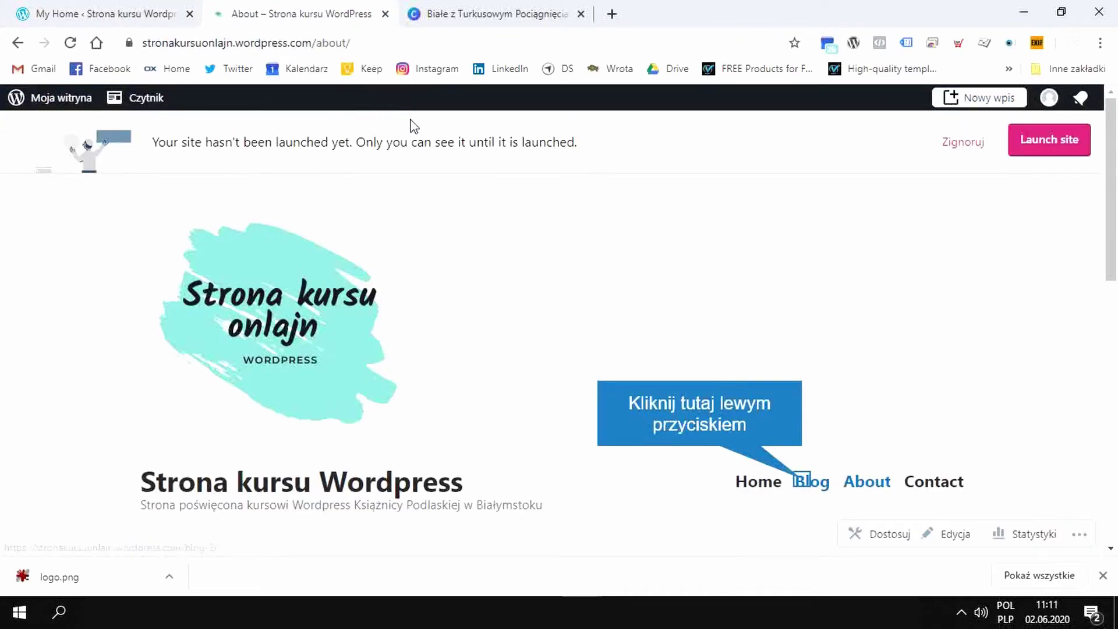
Open the site's Blog page again and review its list of example posts against the dashboard's Witryna entries.
click(794, 472)
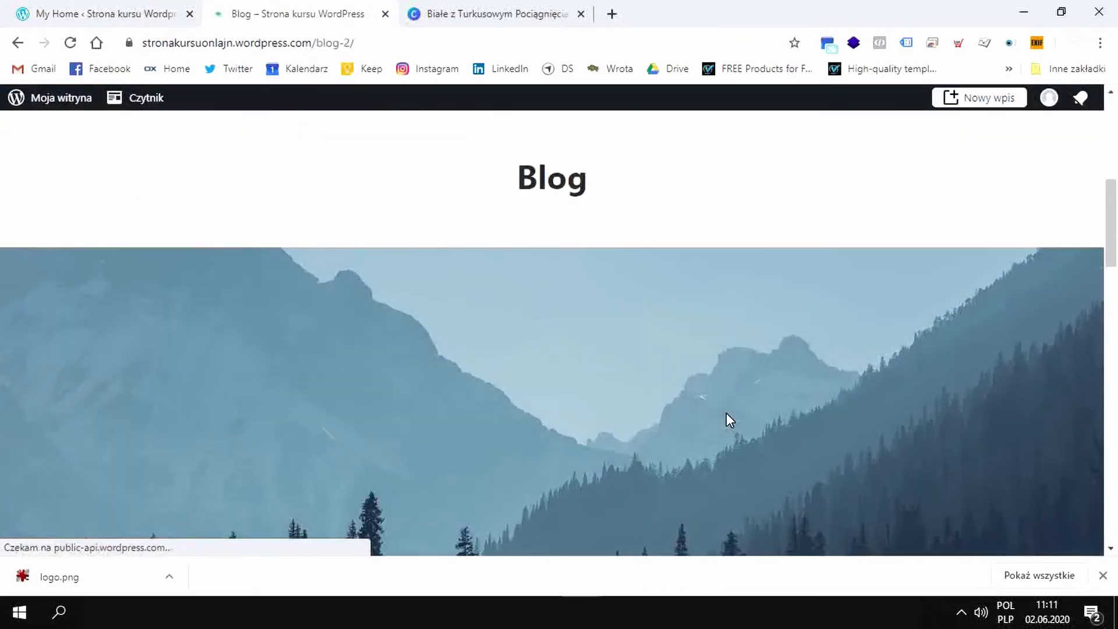
scroll(725, 414, down, 10)
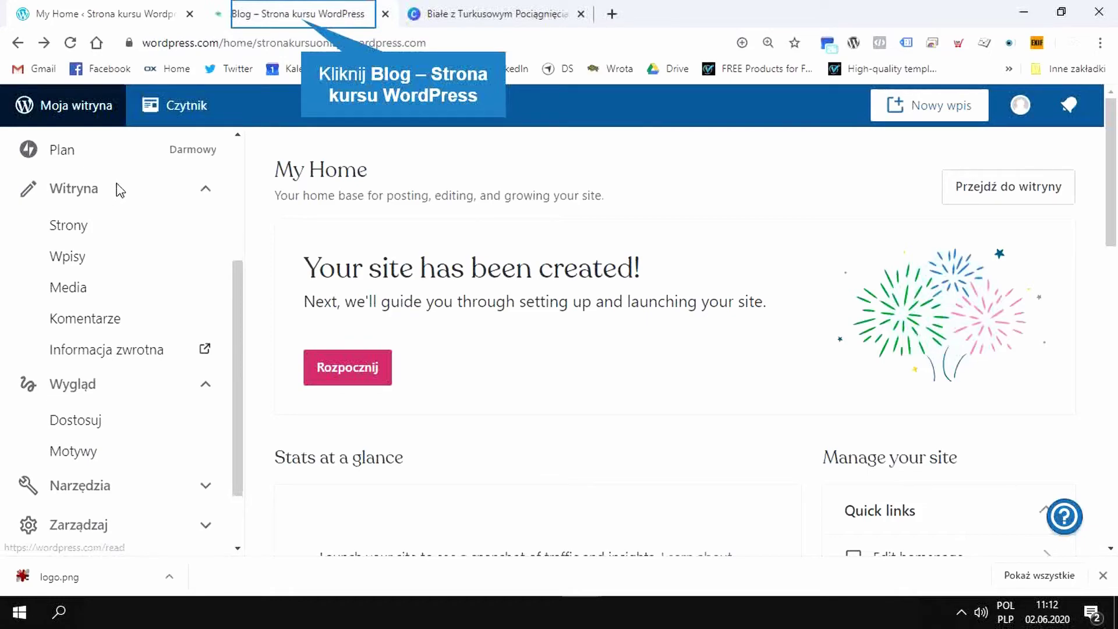
click(303, 17)
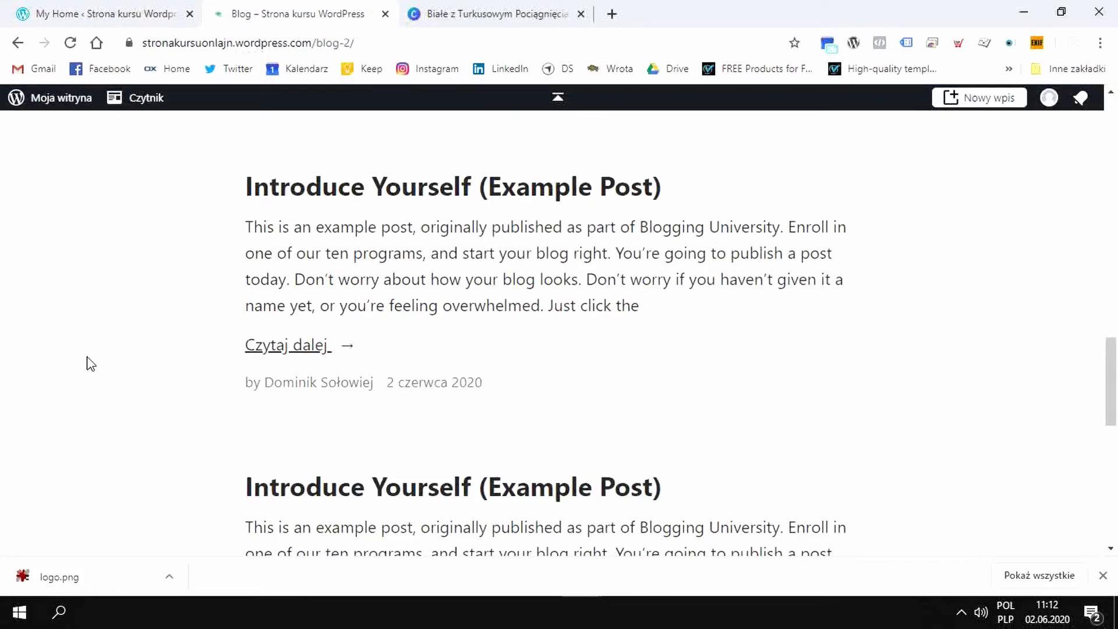
scroll(89, 358, up, 10)
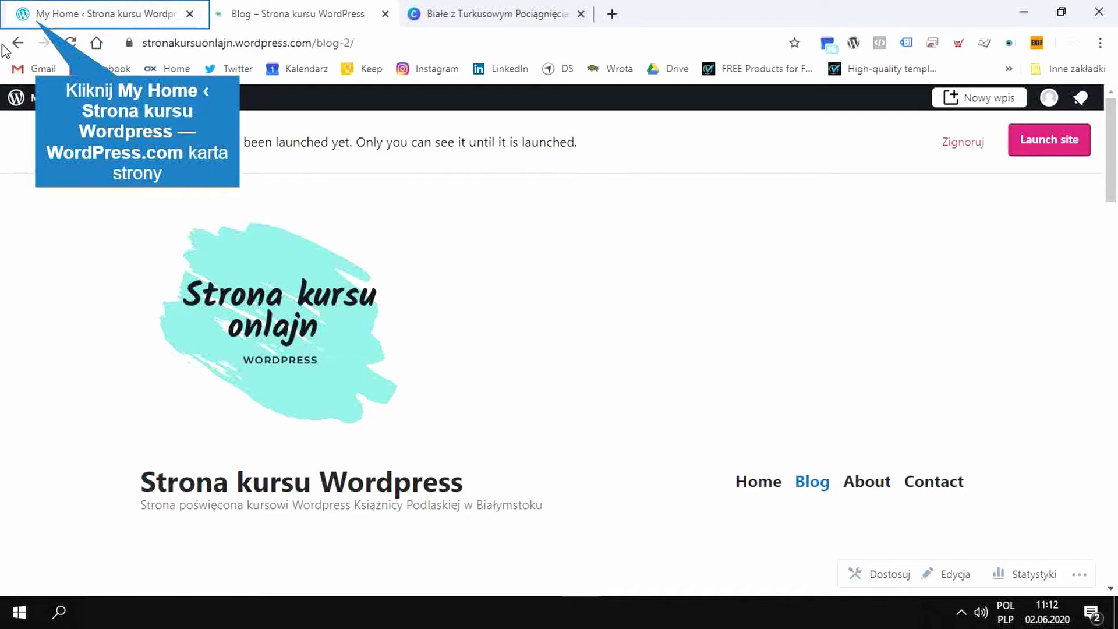
Open the published About page for editing from the dashboard's Strony list.
click(36, 19)
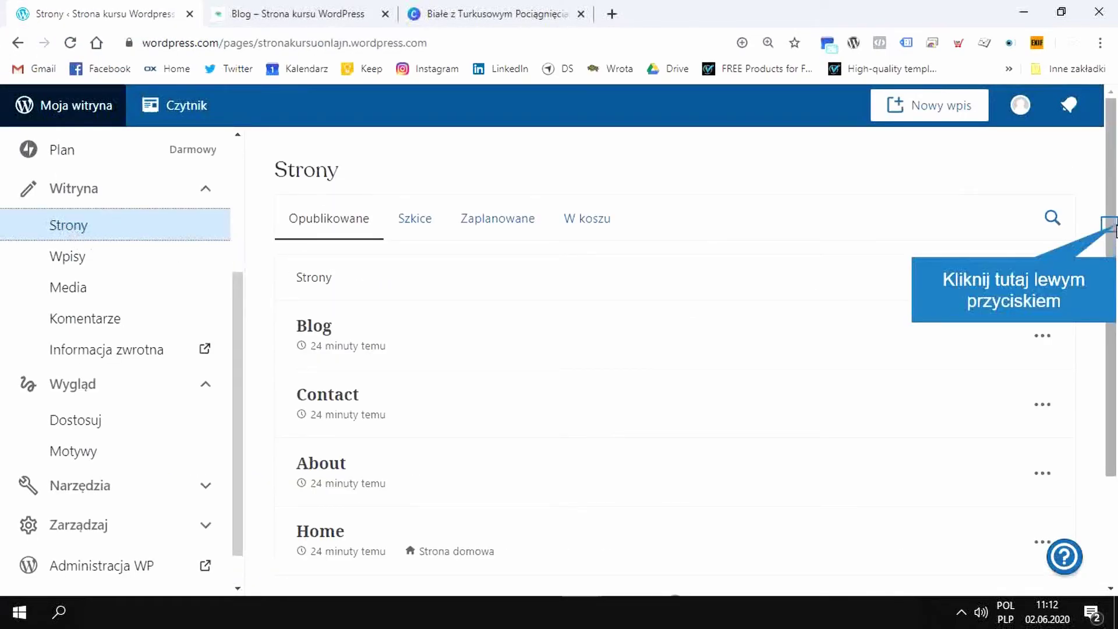
drag(1114, 227, 1114, 283)
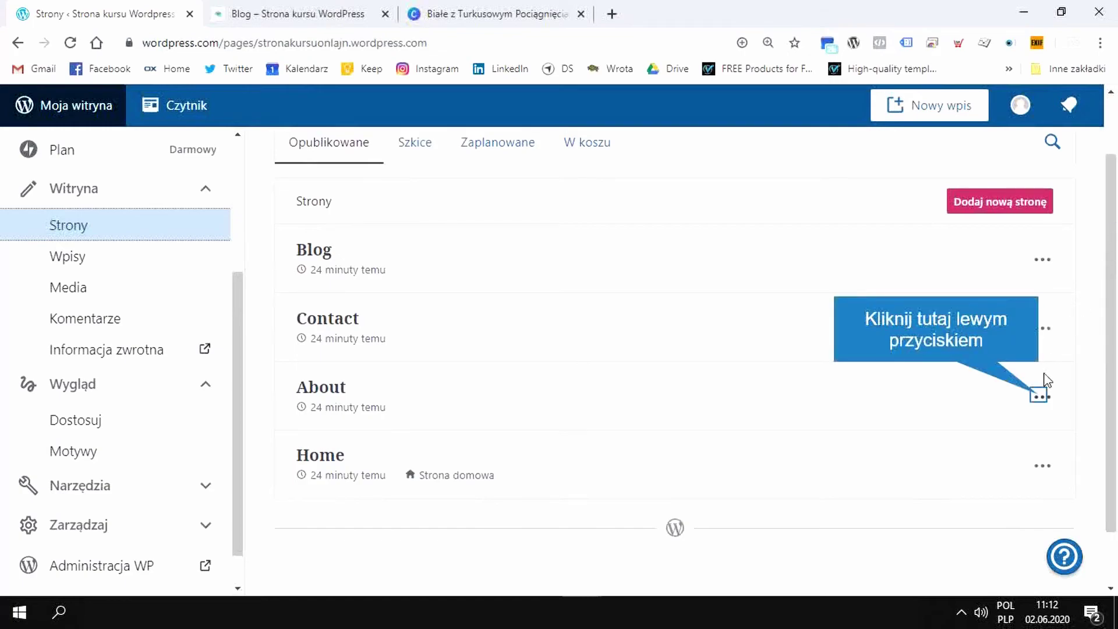
click(1040, 396)
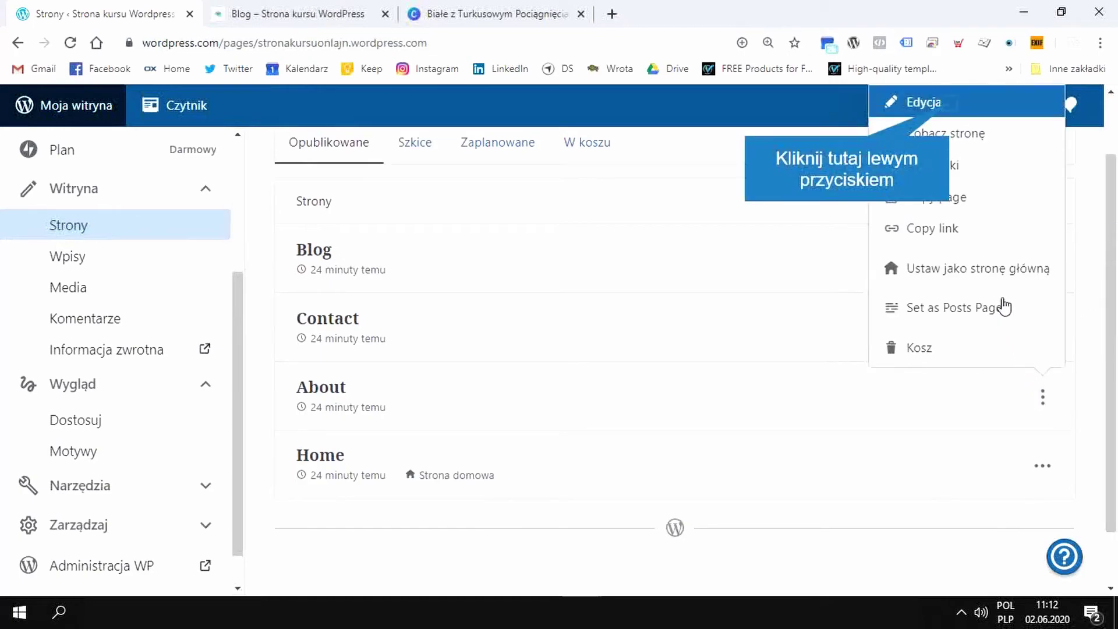
click(952, 110)
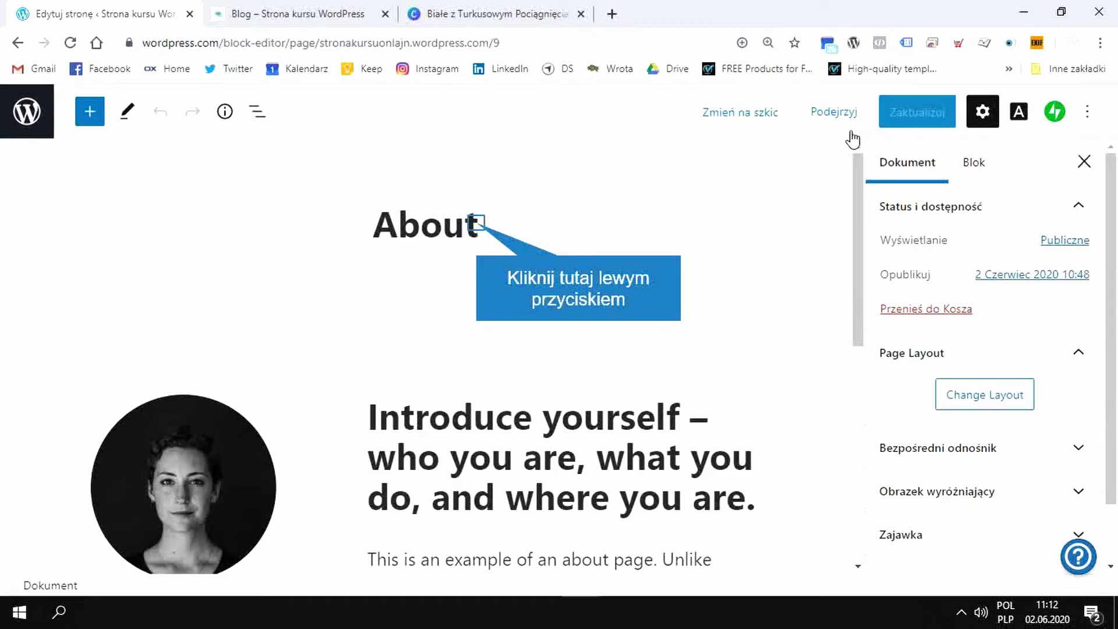
Replace the About page's title with "O mnie" in the block editor.
click(496, 241)
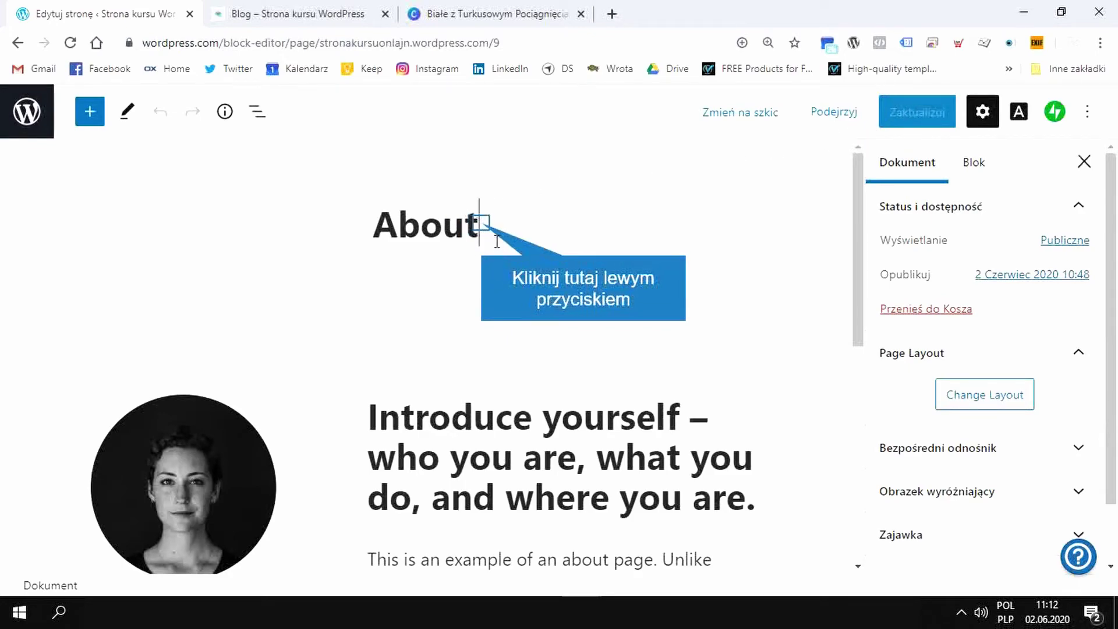
drag(482, 222, 386, 226)
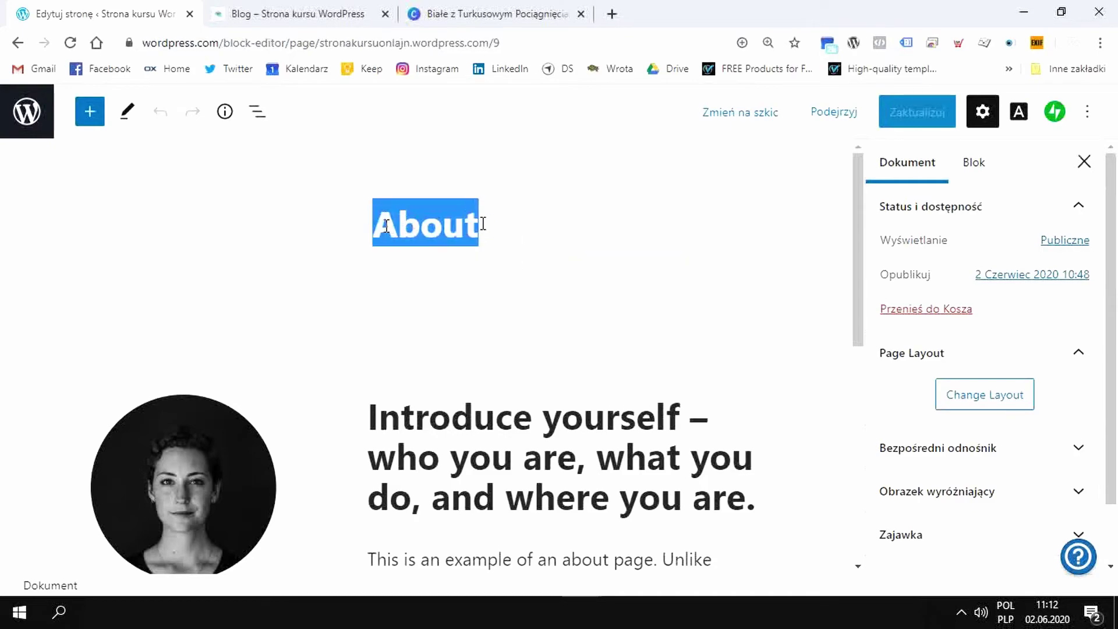
click(484, 492)
drag(374, 420, 766, 494)
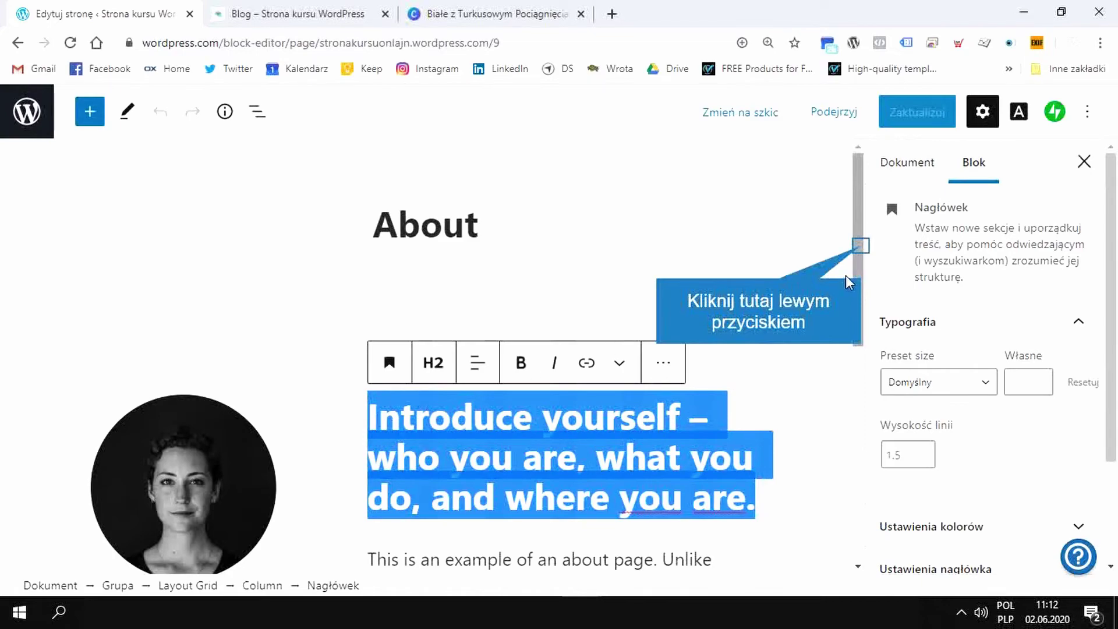
mouse_move(861, 250)
mouse_down()
mouse_move(866, 302)
mouse_move(865, 254)
mouse_up()
click(537, 230)
double_click(483, 236)
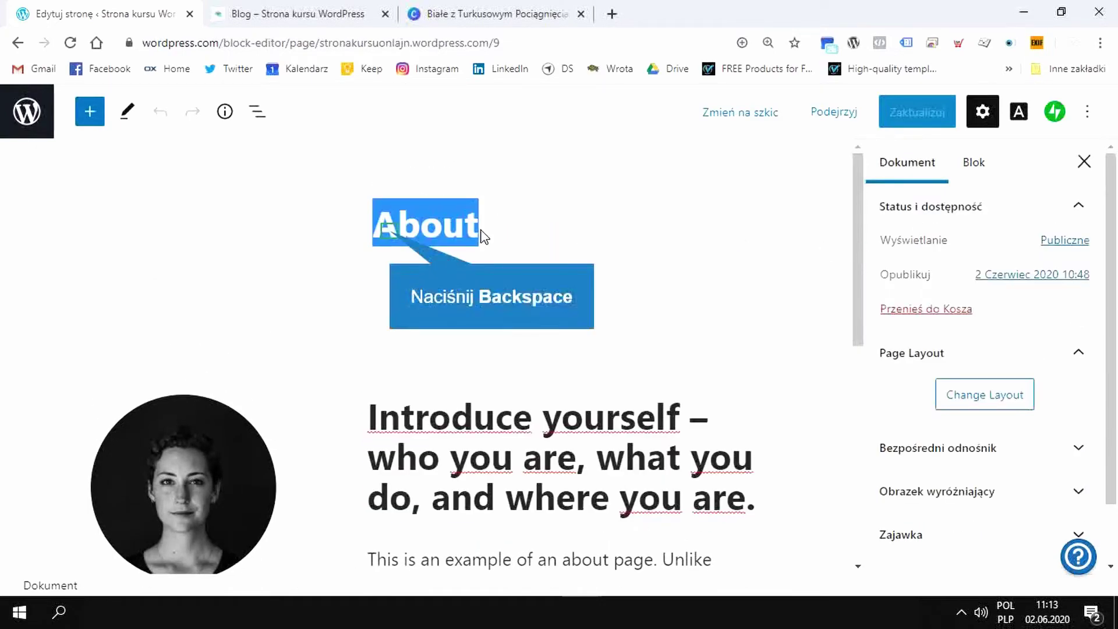
key(BackSpace)
text(O mnie)
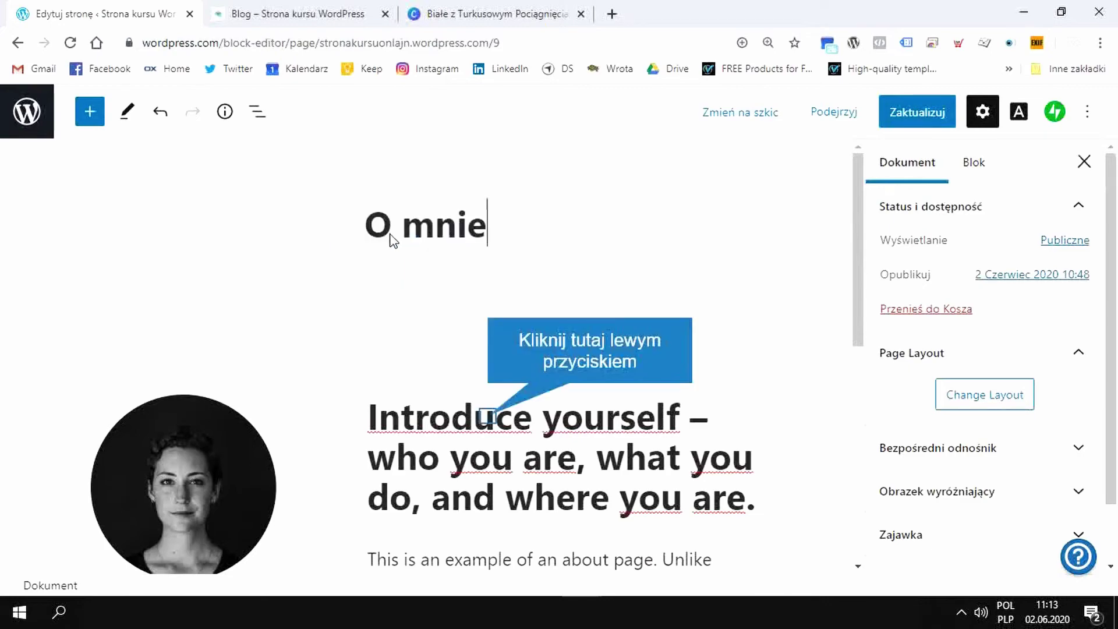
Replace the "Introduce yourself" heading text with "Strona internetowa poświęcona kursowi Wordpress Książnicy Podlaskiej".
click(495, 419)
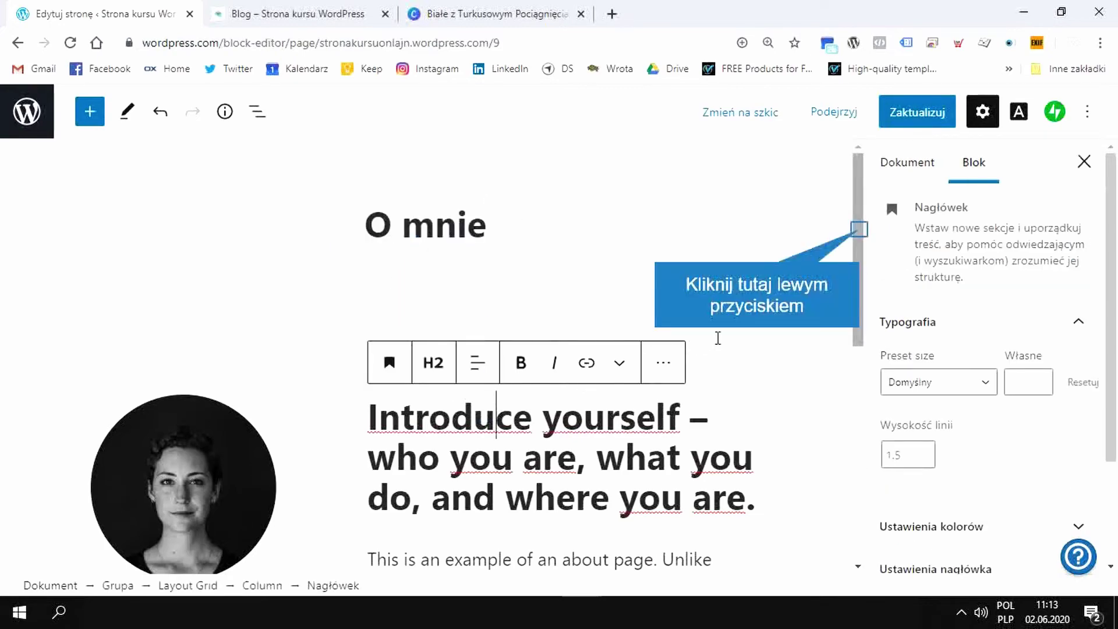
drag(859, 232, 790, 301)
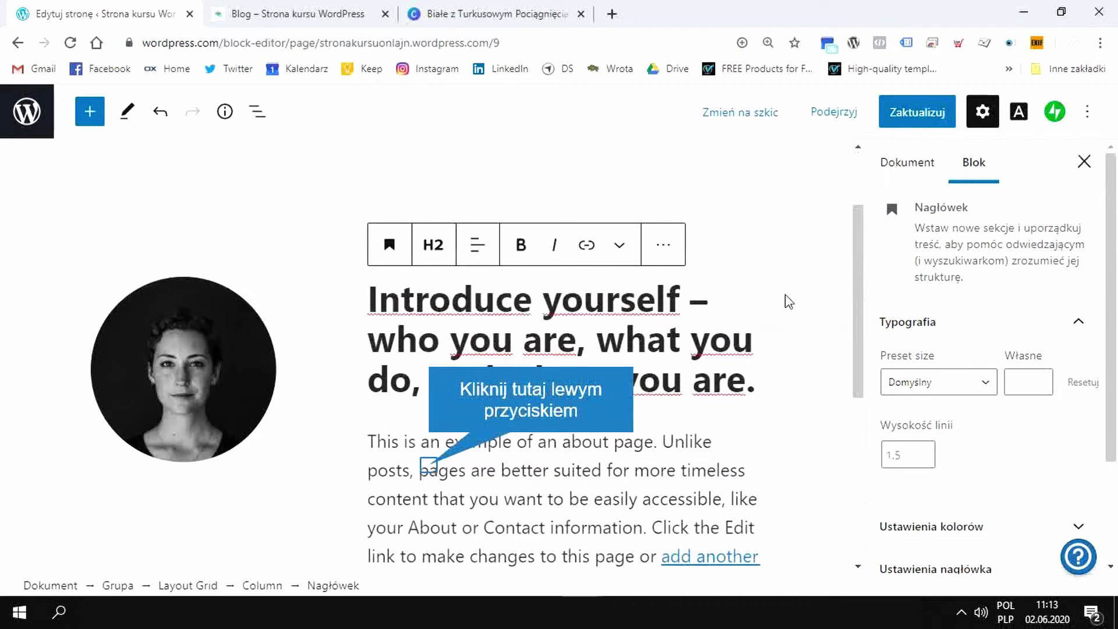
click(430, 468)
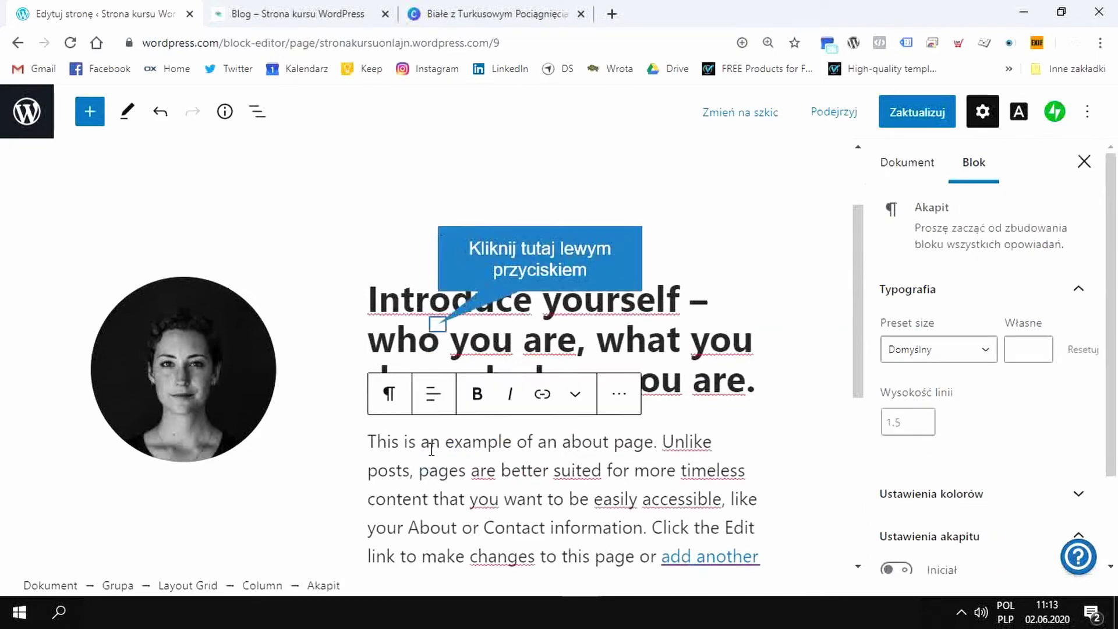
click(437, 324)
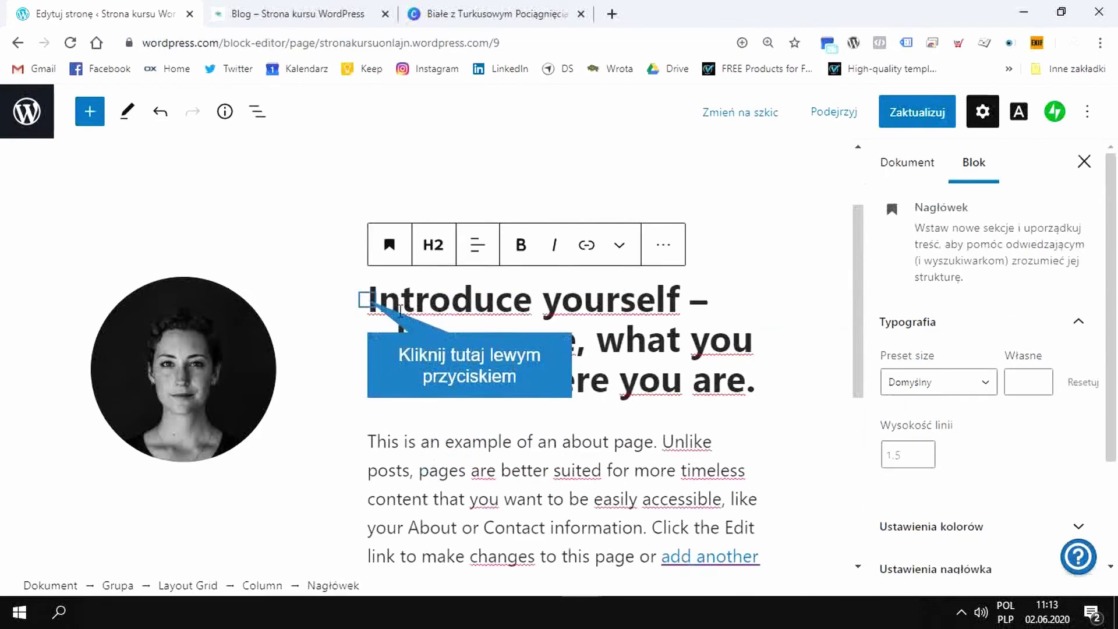
drag(369, 299, 763, 382)
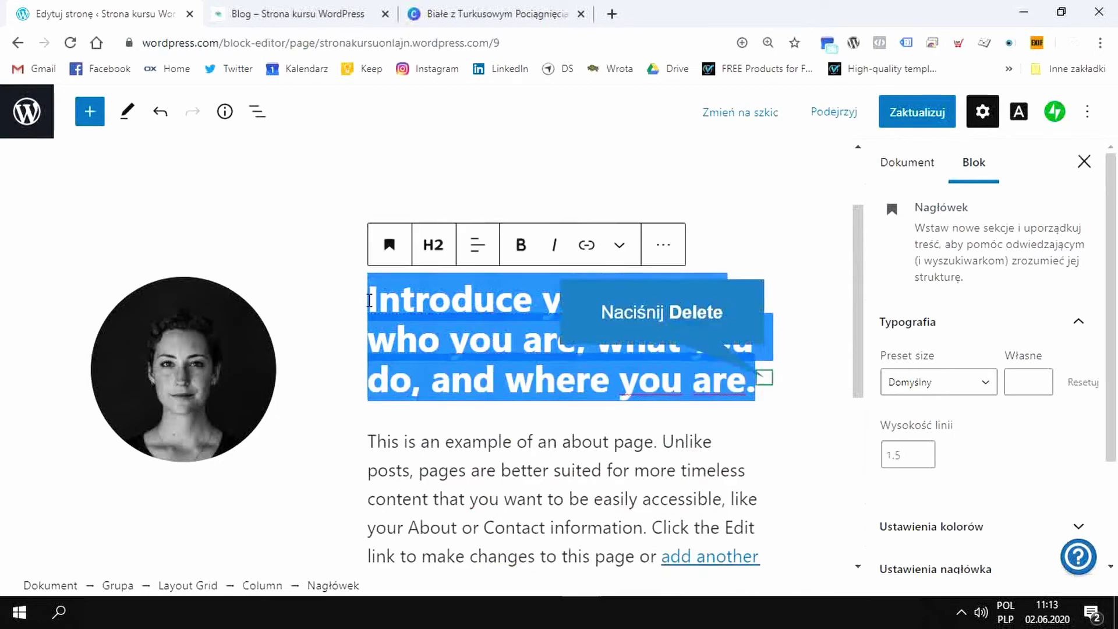
key(Delete)
text(Stro)
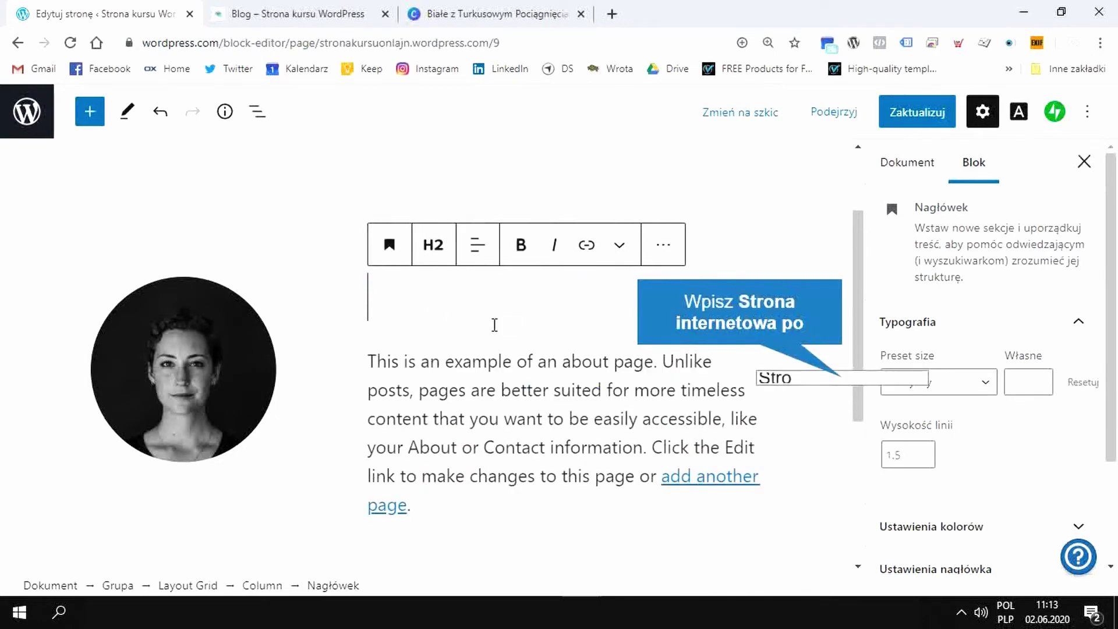
text(na internet)
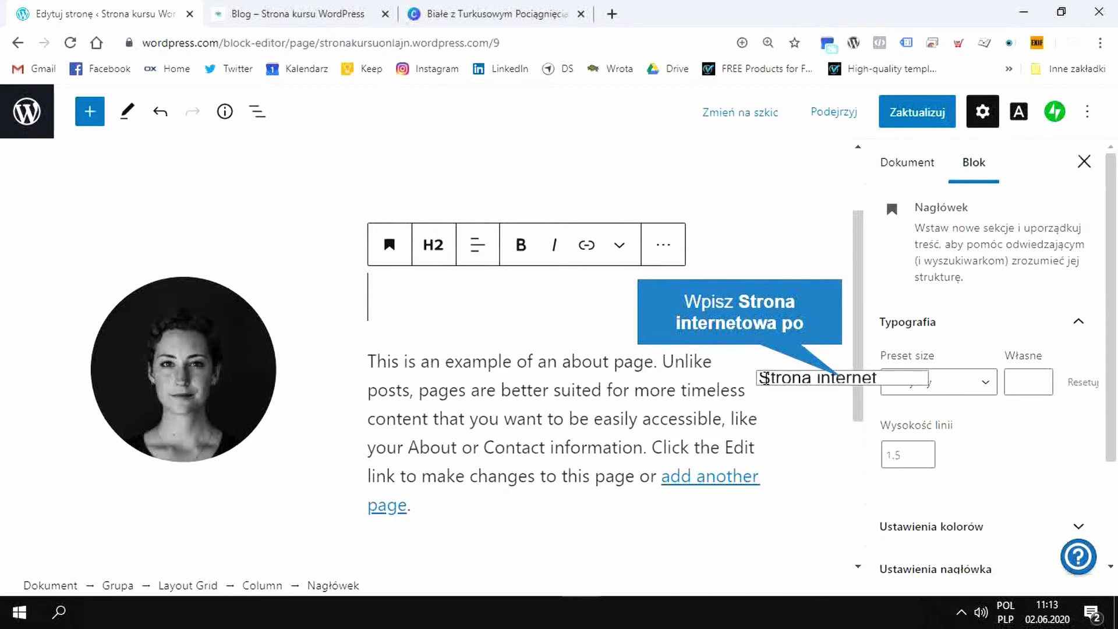
text(owa)
text( pona inte)
key(ctrl+alt+s)
text(co)
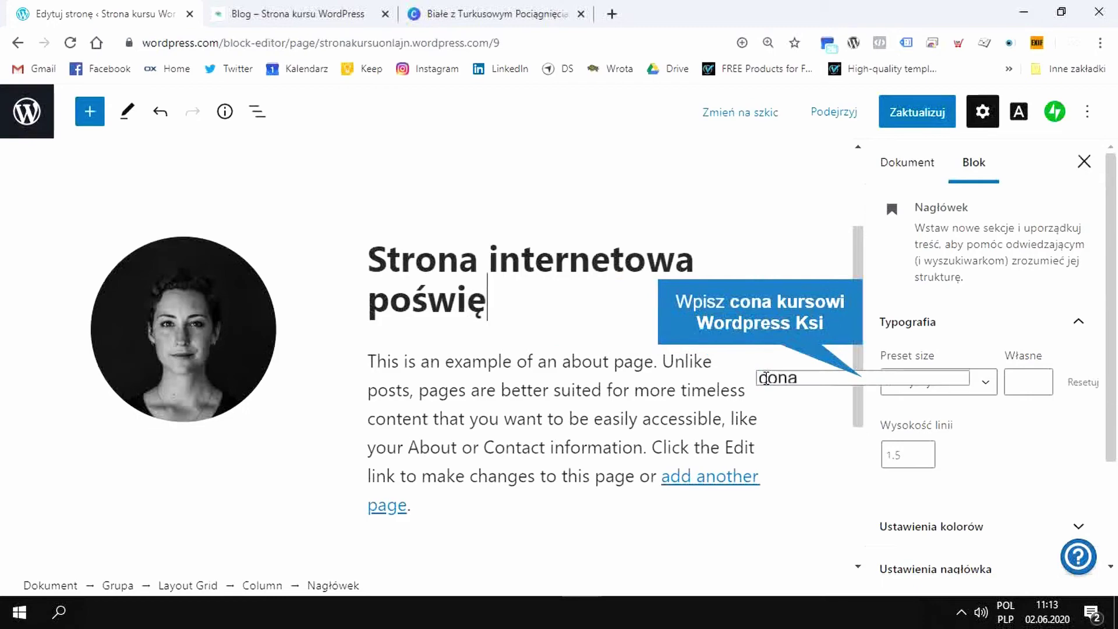
text(na kursowi Wordpres)
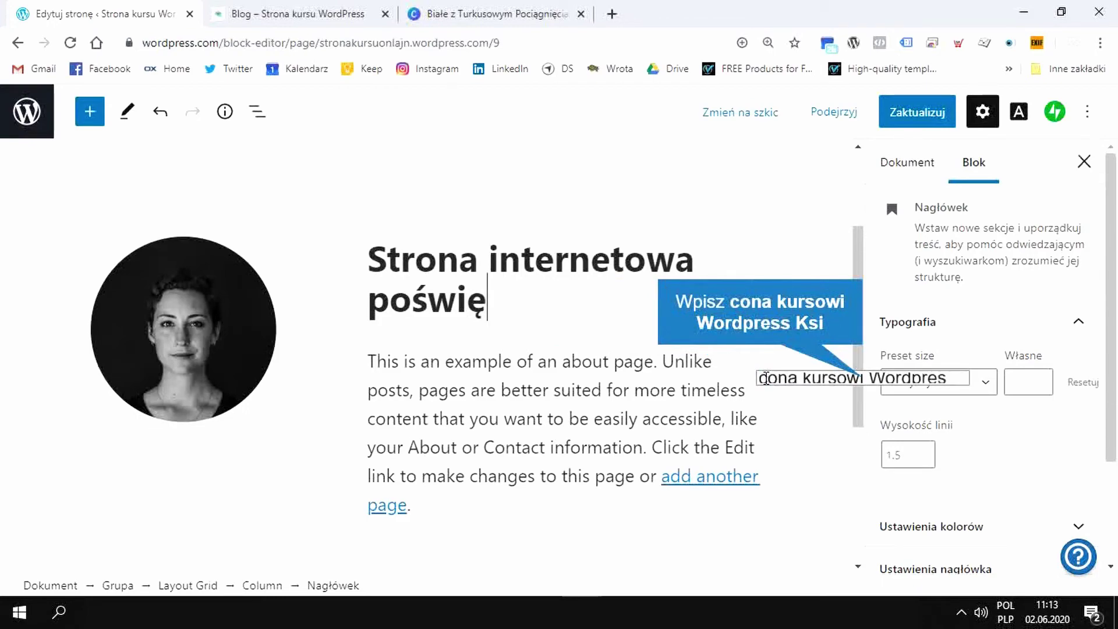
text(sią)
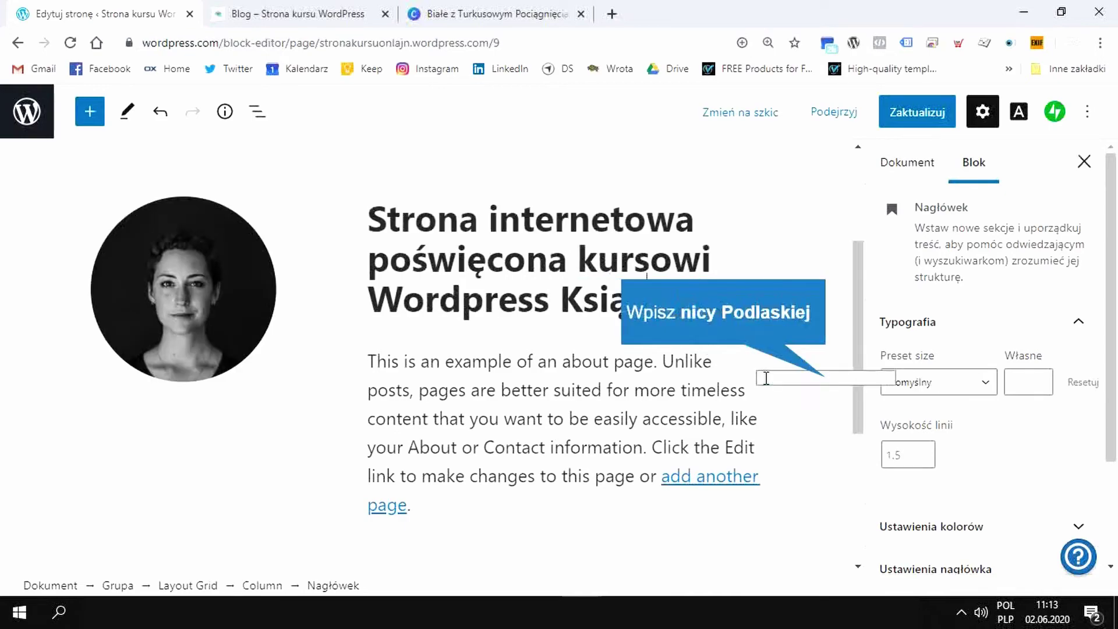
text(nicy Podla)
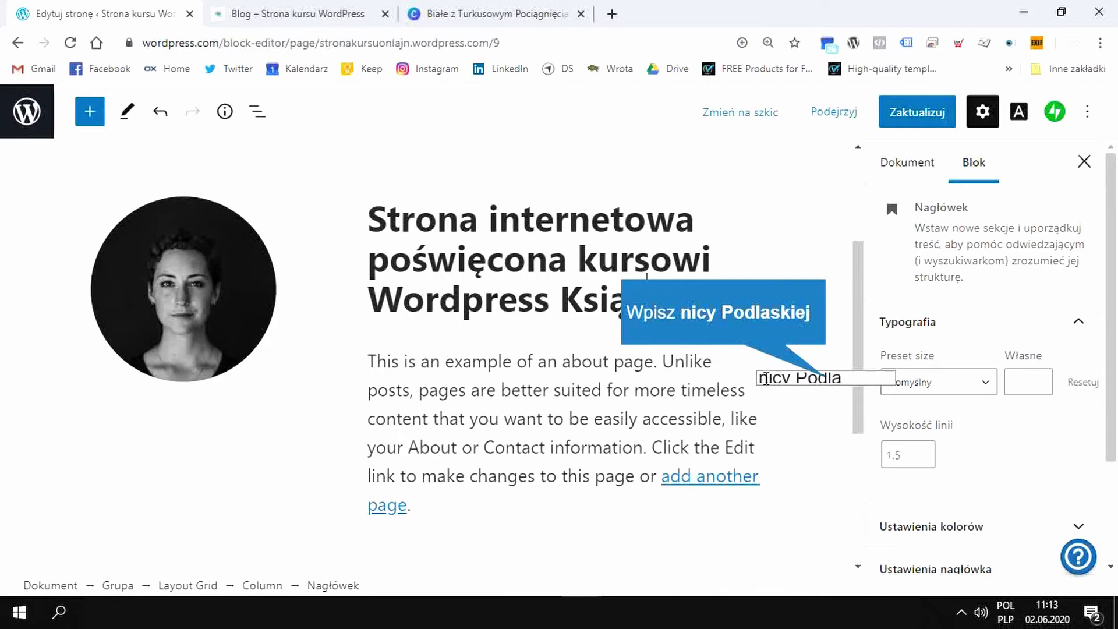
text(skiej)
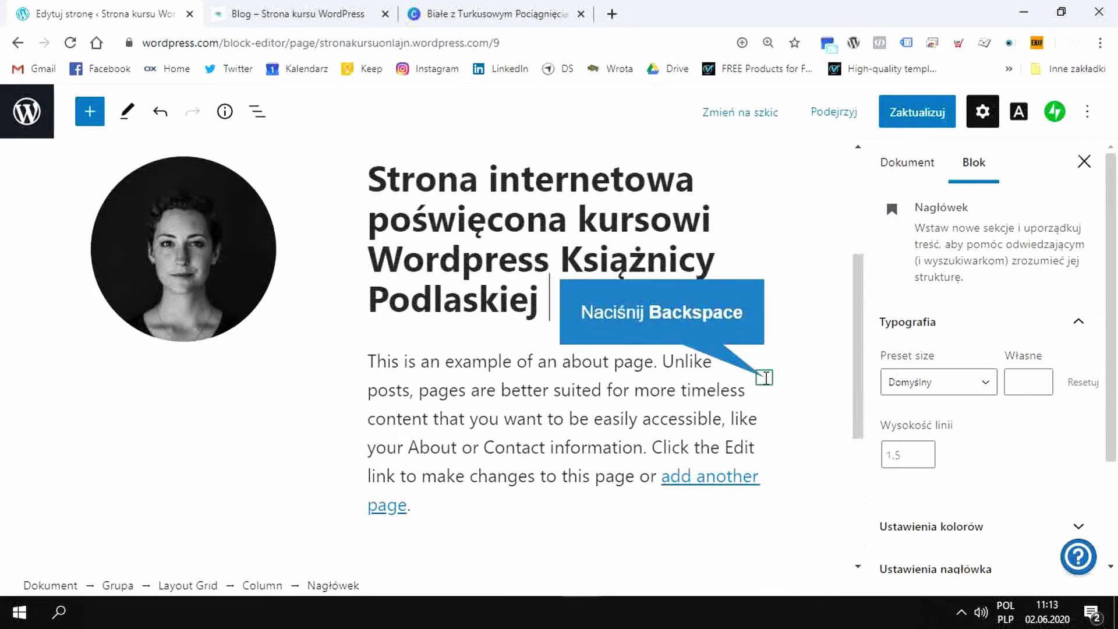
key(BackSpace)
text(j)
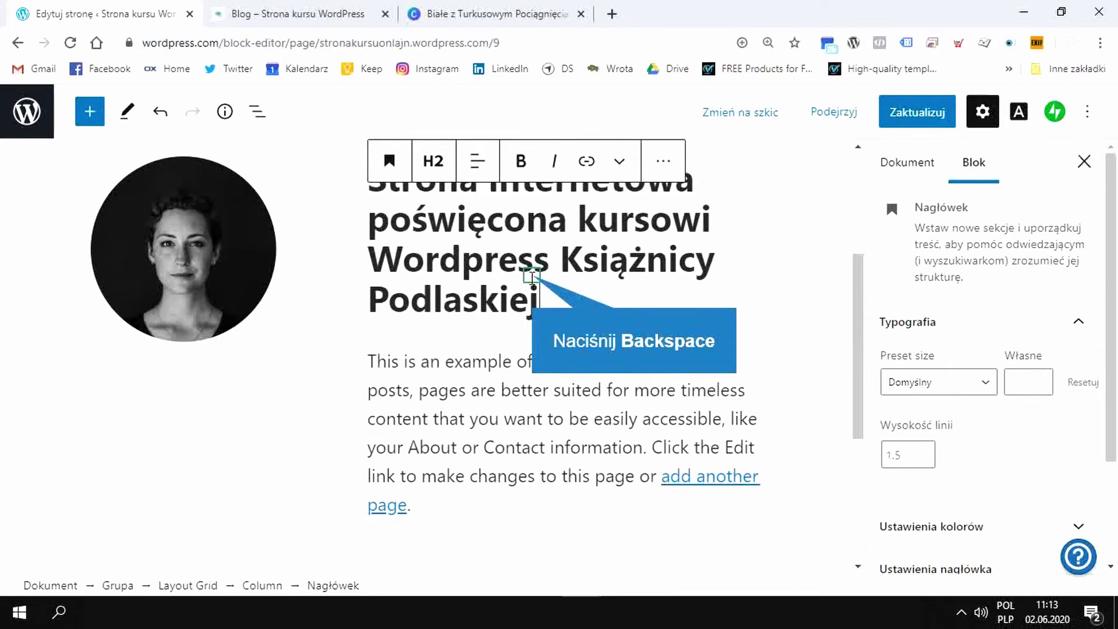
Retype the ending of "Podlaskiej" and the letter "ą" in "Książnicy" within the heading.
key(BackSpace)
key(BackSpace)
text(ss)
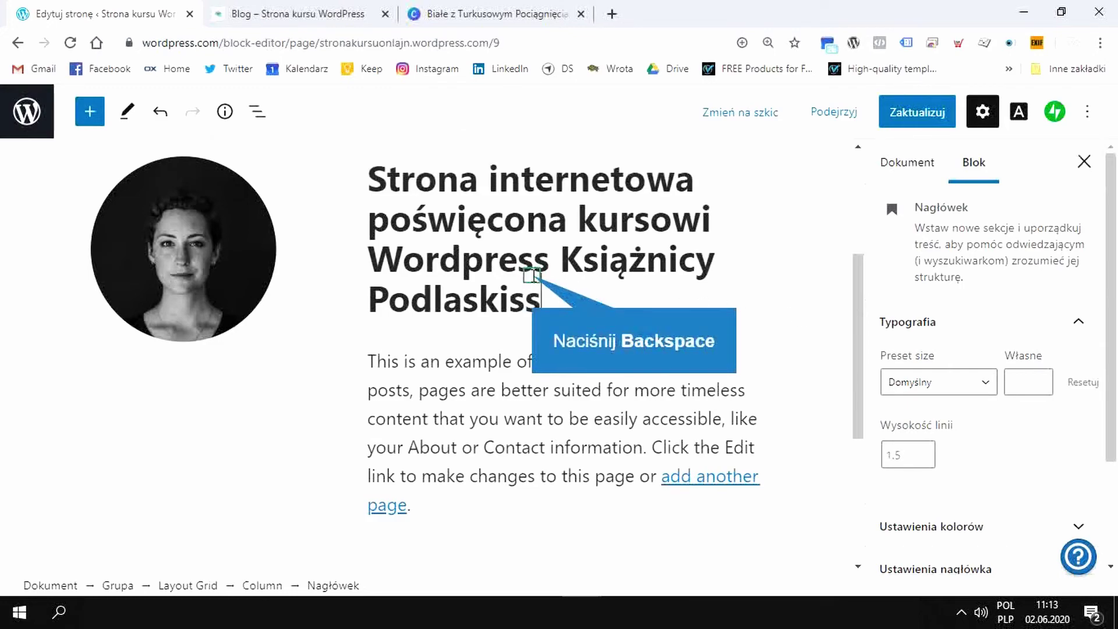
key(BackSpace)
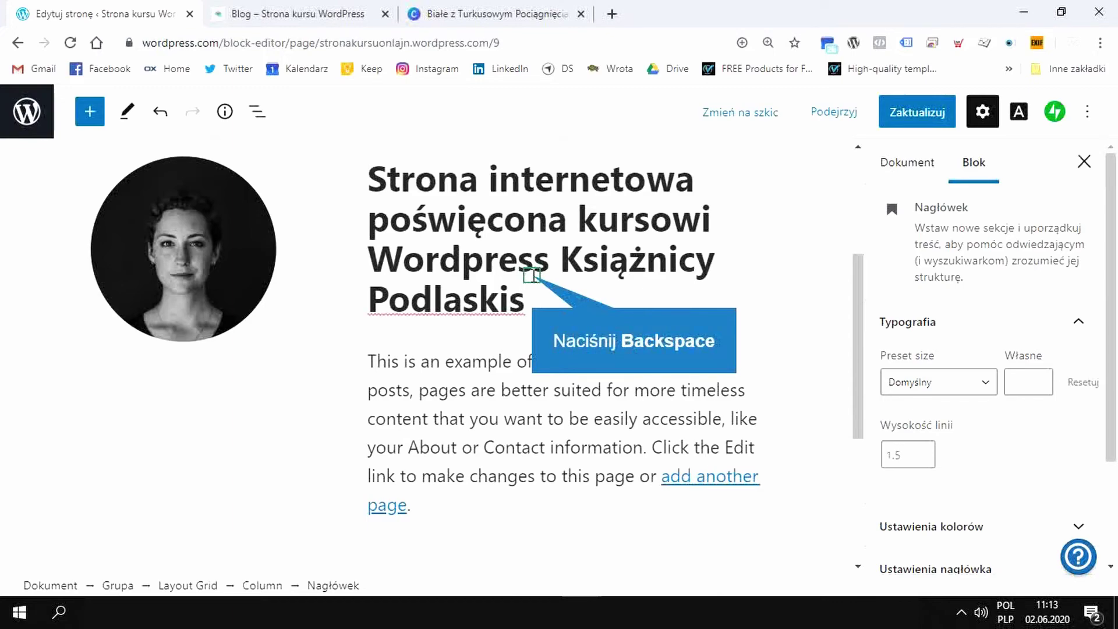
key(BackSpace)
key(BackSpace)
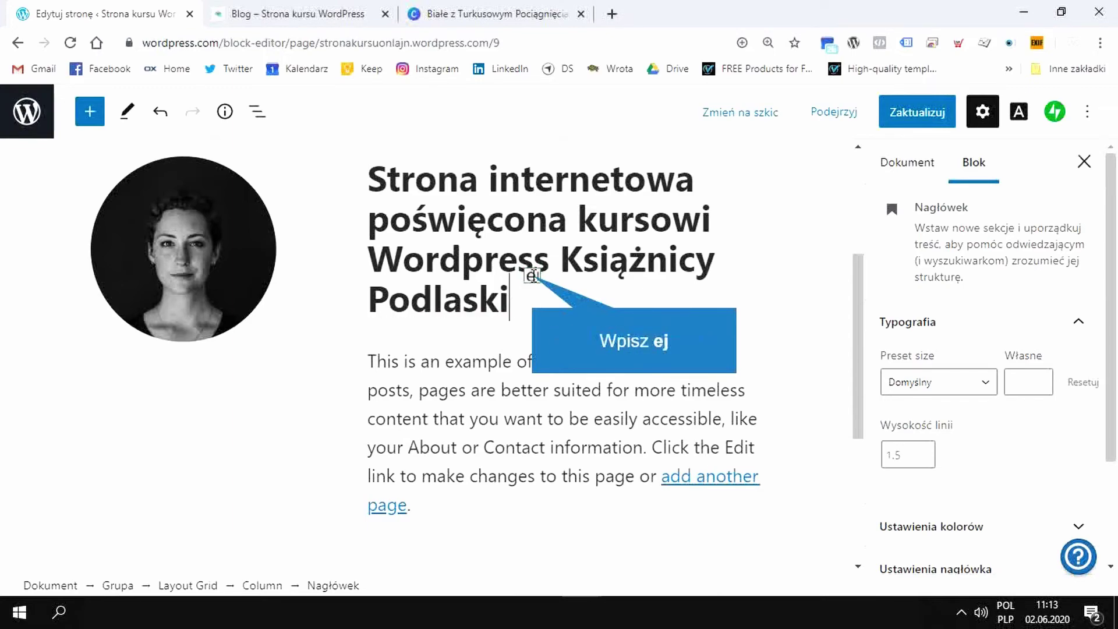
text(ej)
key(Up)
key(Right)
key(Right)
key(Right)
key(Right)
key(Right)
key(Right)
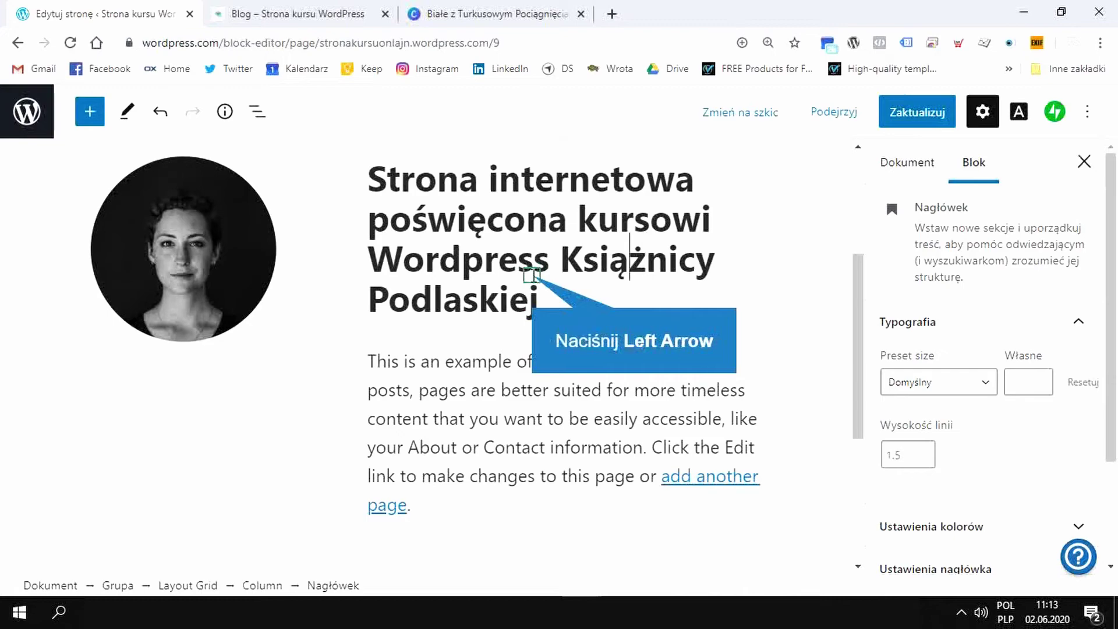
key(Left)
key(BackSpace)
key(Down)
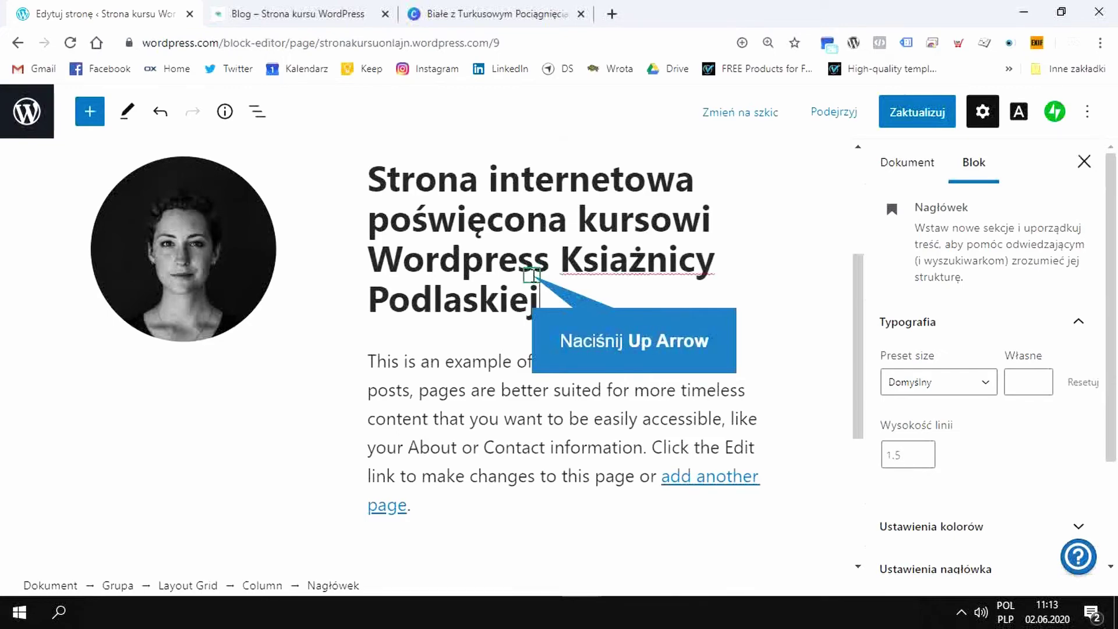
key(Up)
key(BackSpace)
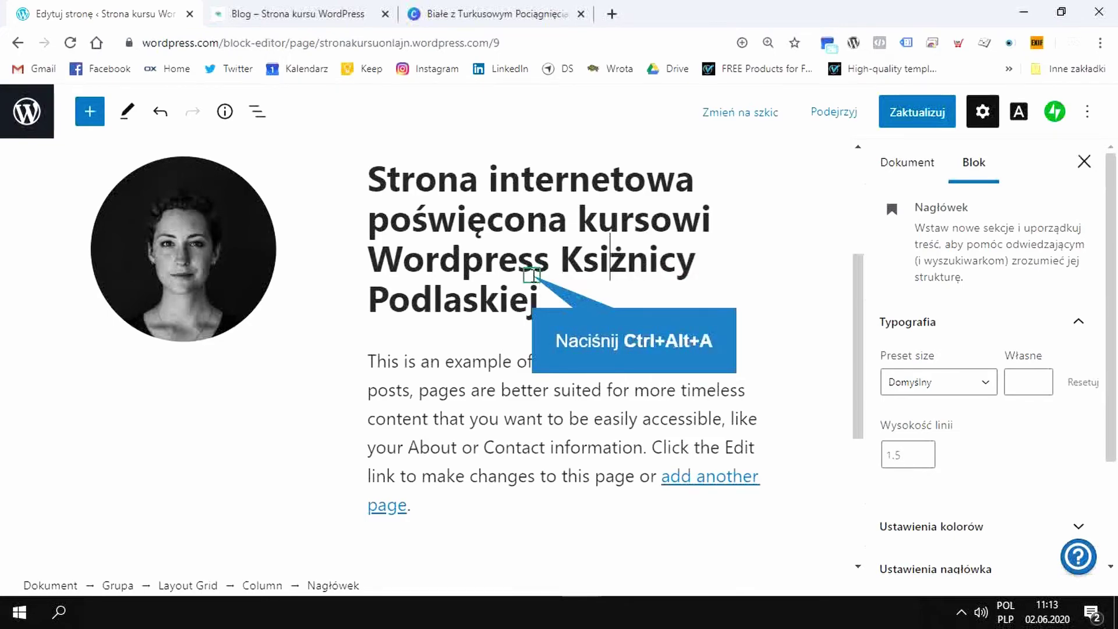
text(ą)
Delete the example portrait image beside the heading in the two-column layout.
click(210, 253)
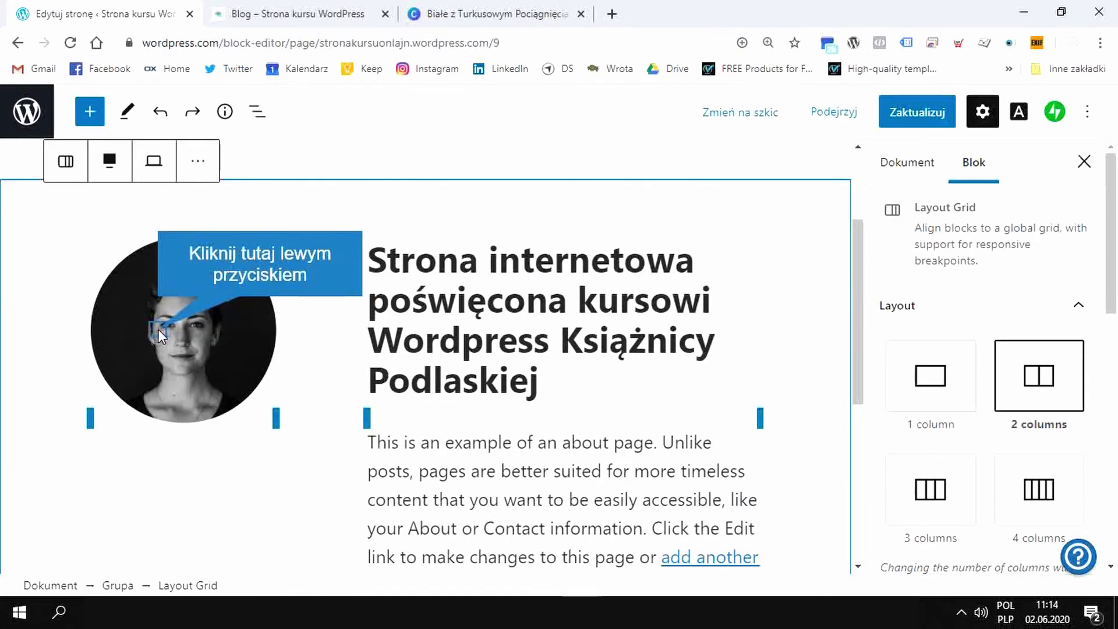
click(158, 329)
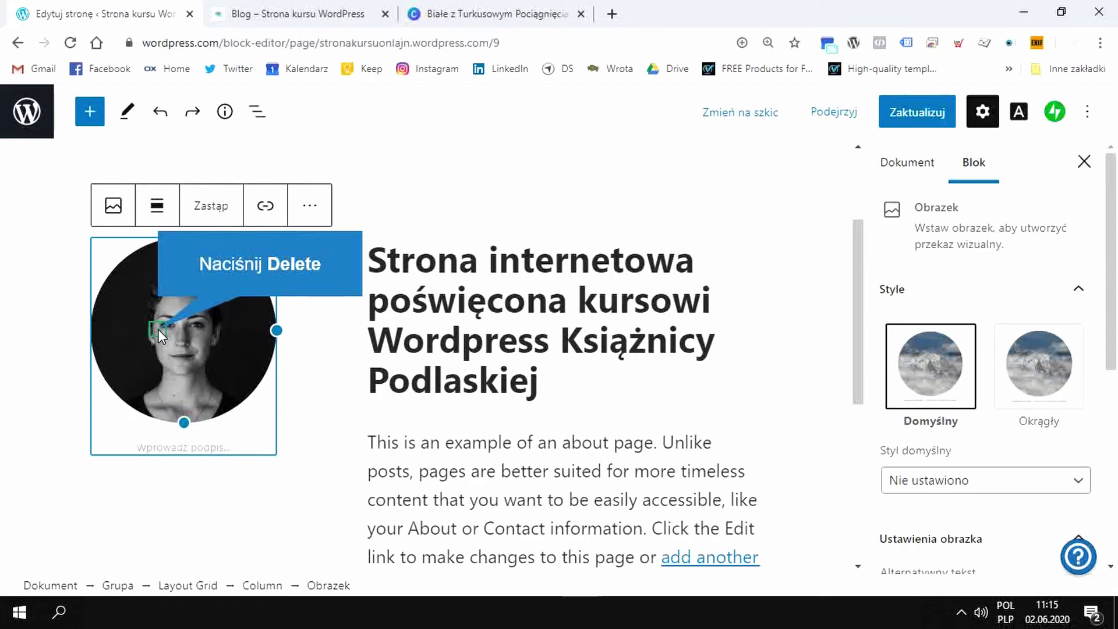
key(Delete)
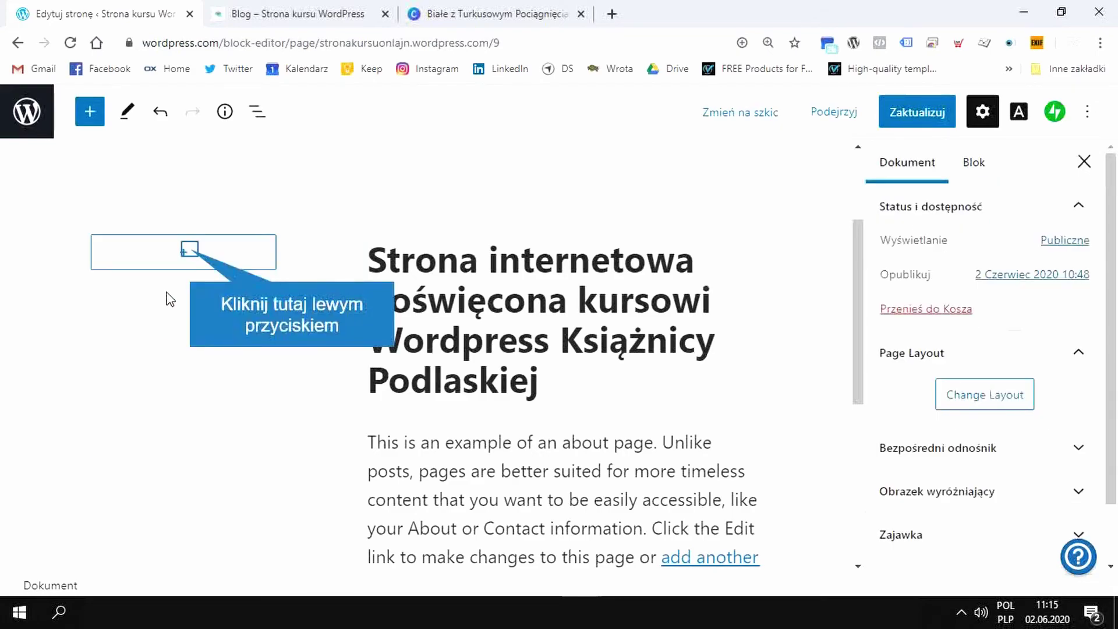
Insert an Obrazek block in the empty column beside the heading and upload the Książnica Podlaska logo file "images" from Pulpit.
click(185, 252)
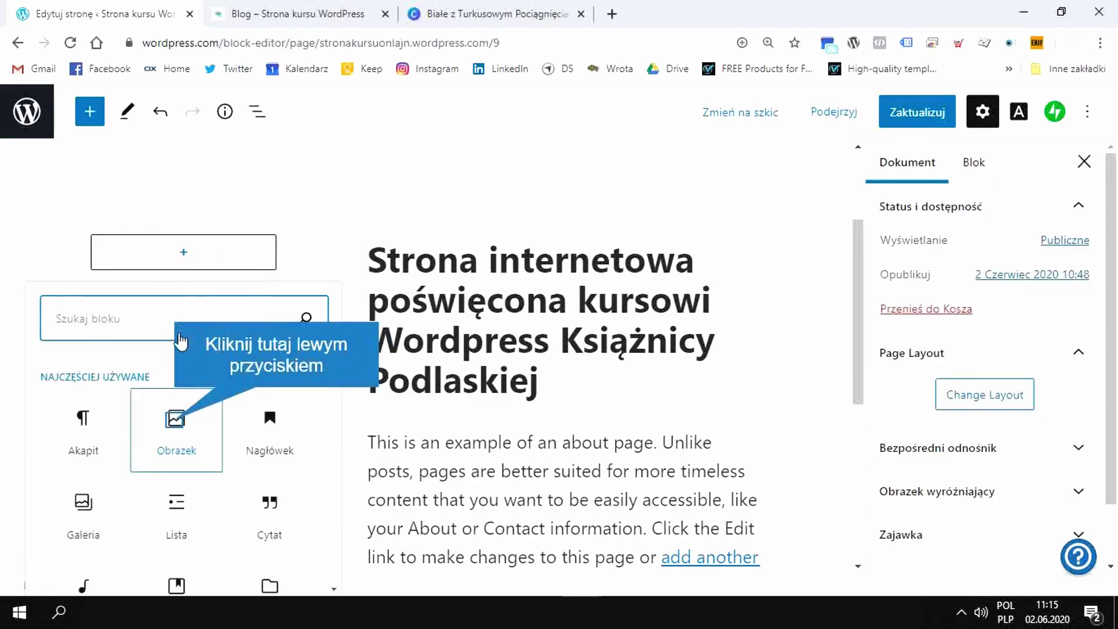
click(176, 420)
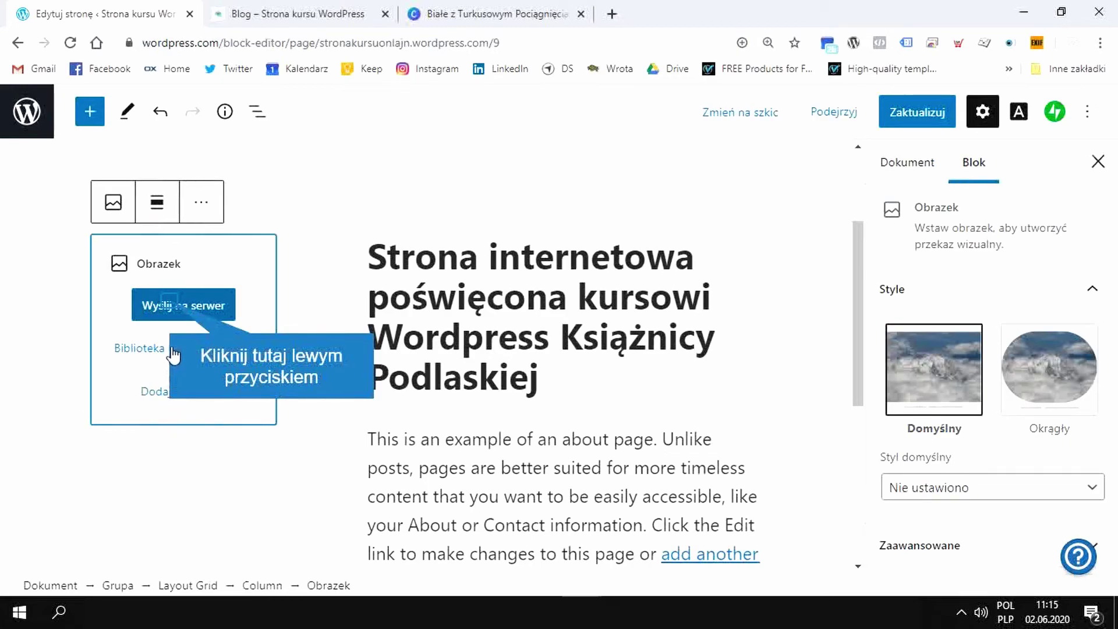
click(172, 306)
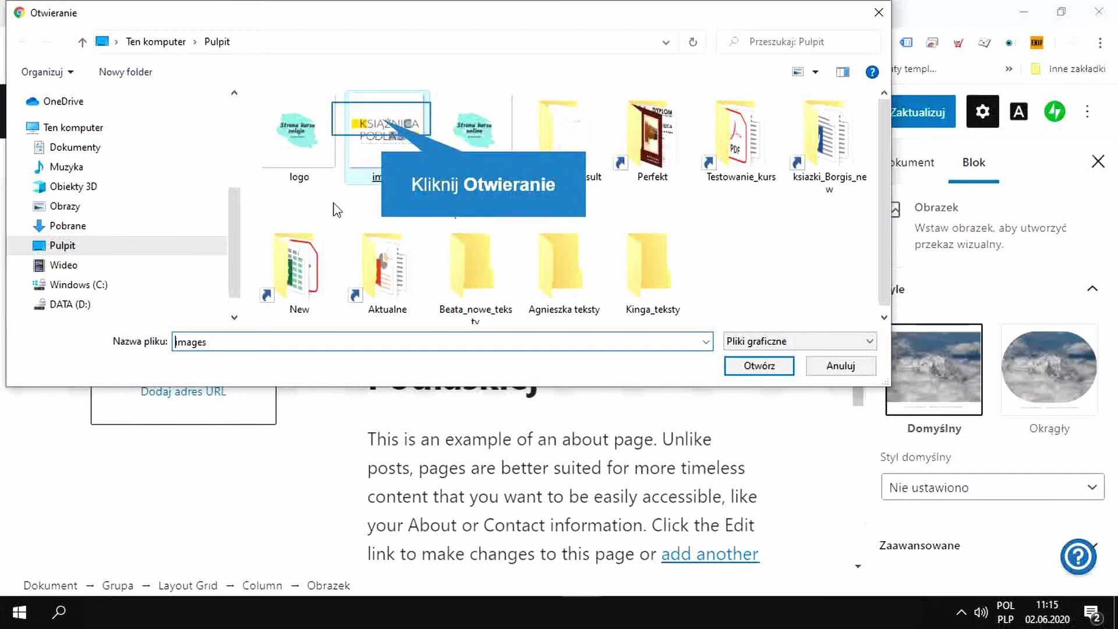
double_click(381, 125)
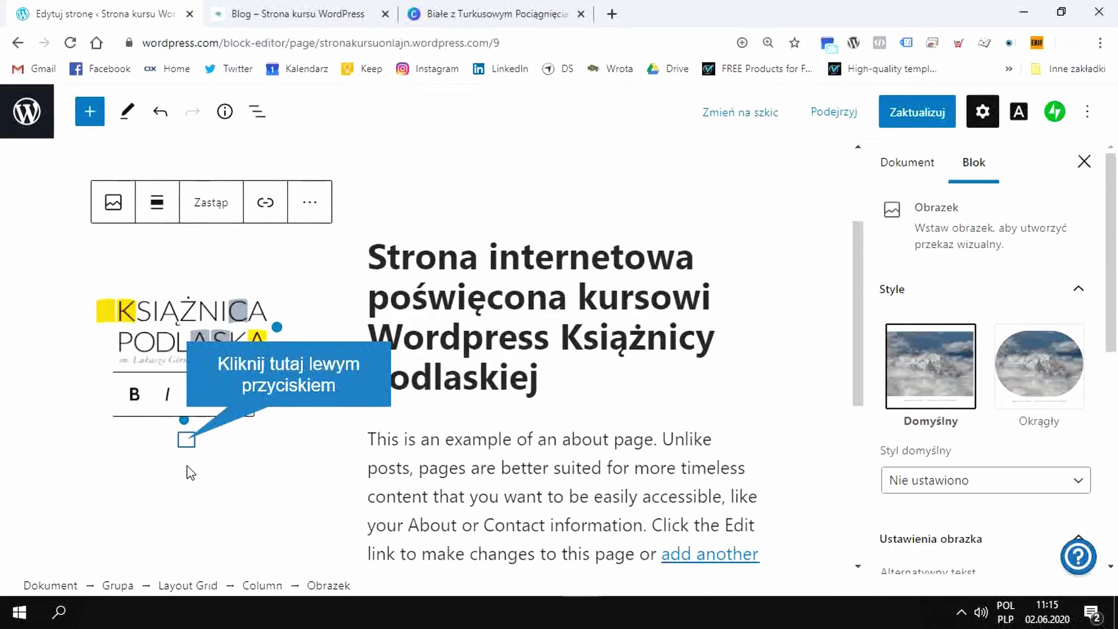
Caption the logo image "Logo Książnicy Podlaskiej w Białymstoku".
click(186, 443)
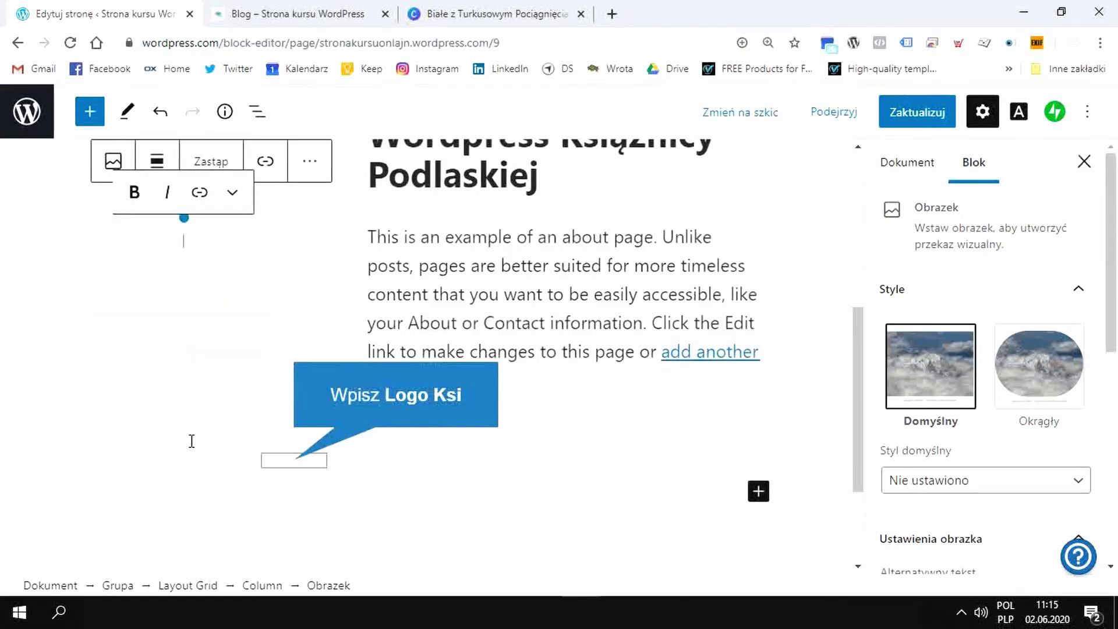
text(Logo Książncy)
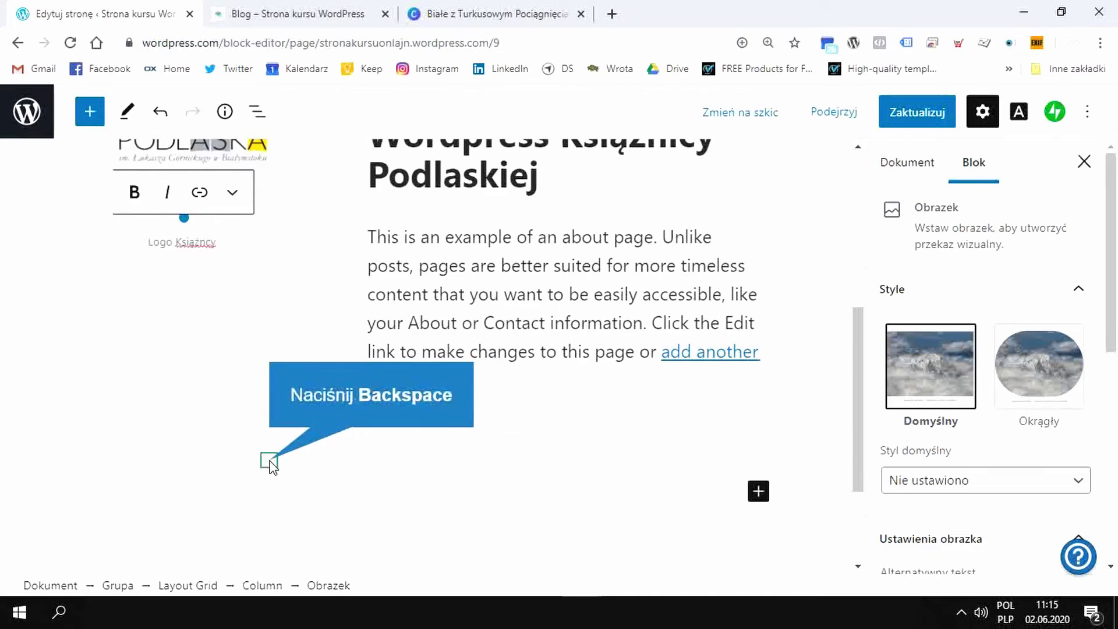
key(BackSpace)
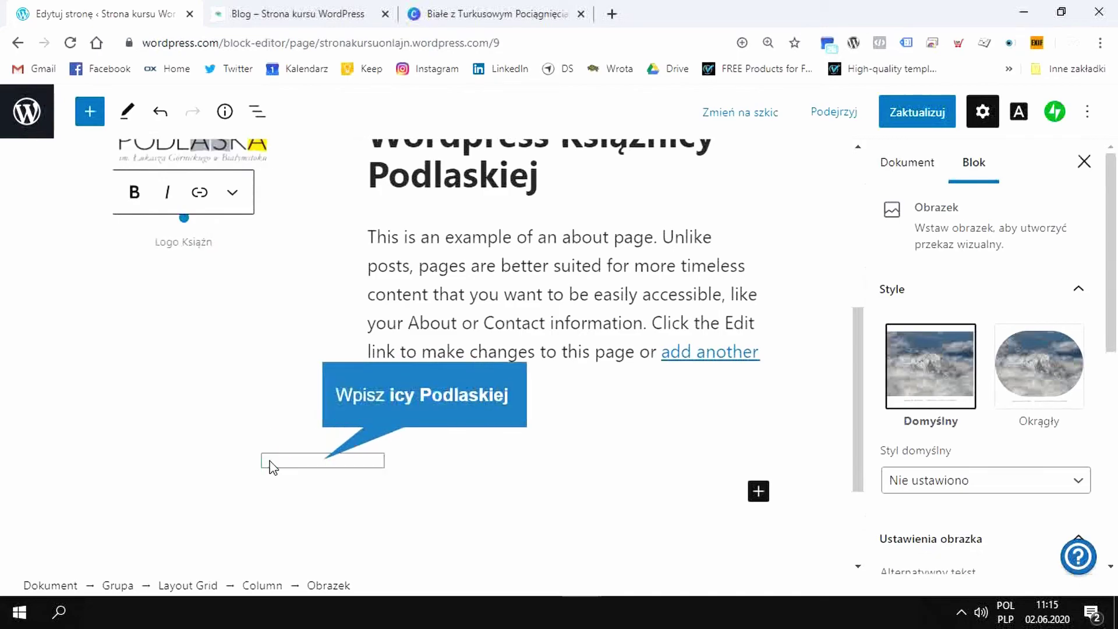
text(icy Podlaskiej)
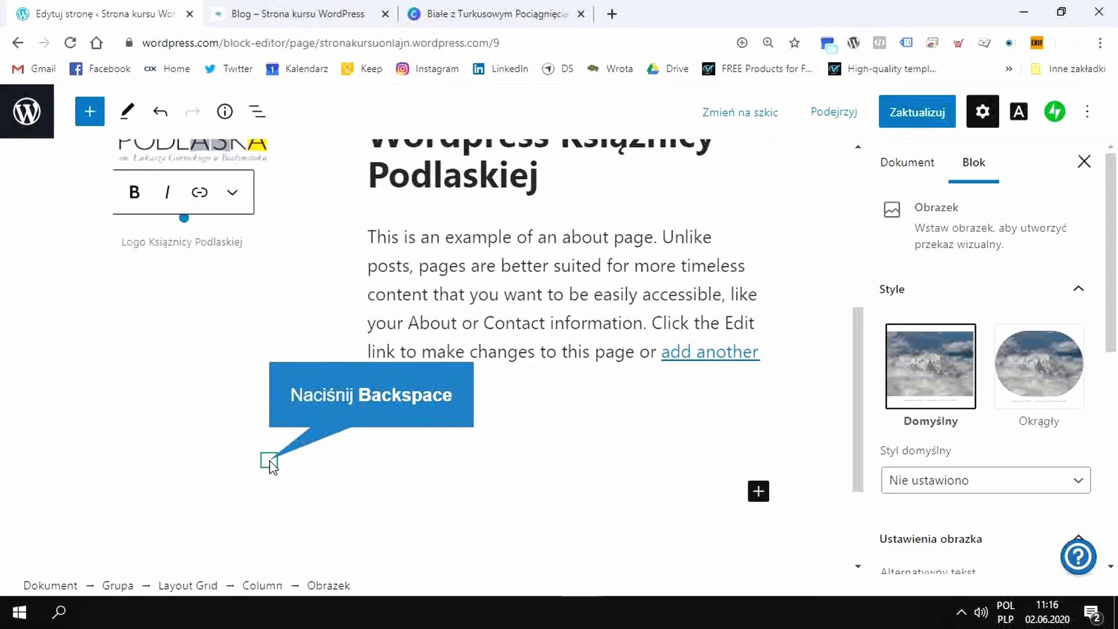
key(BackSpace)
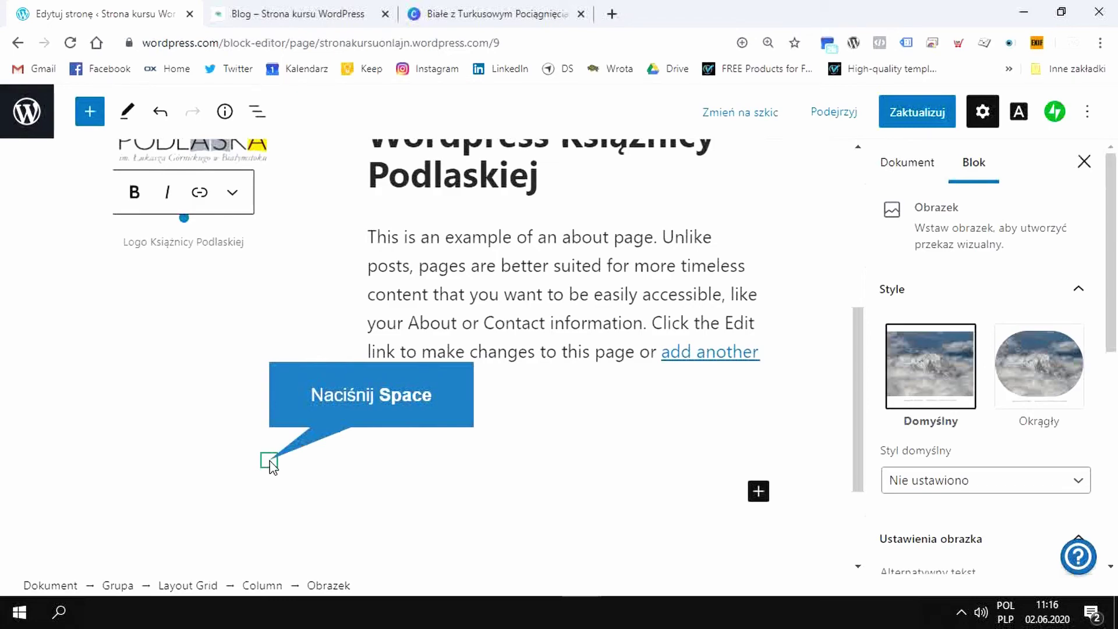
key(space)
text(W B)
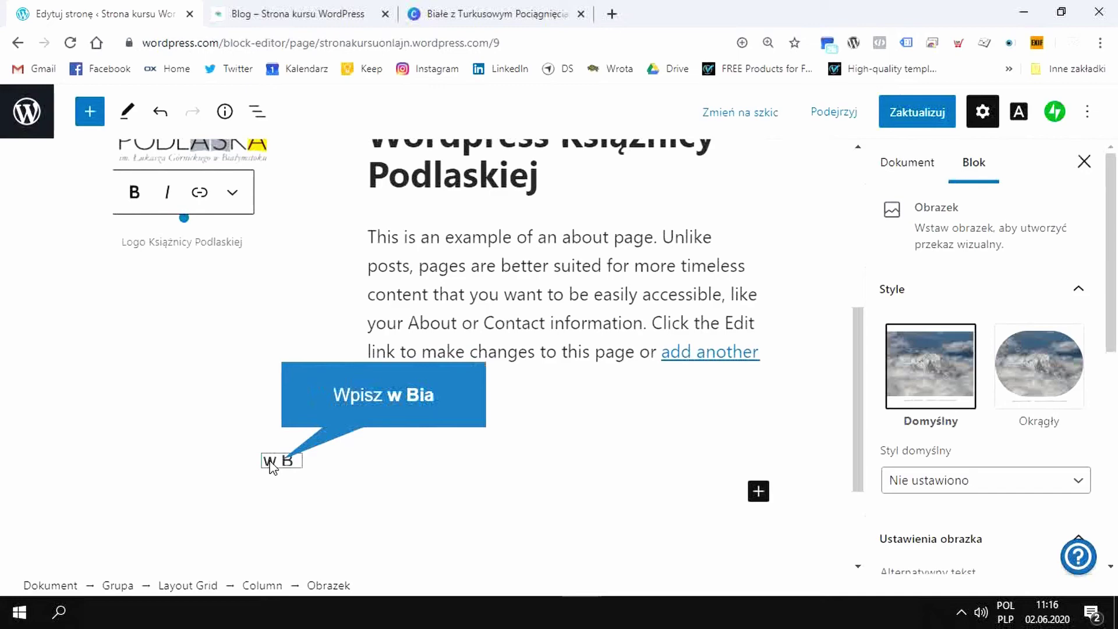
text(w Biał)
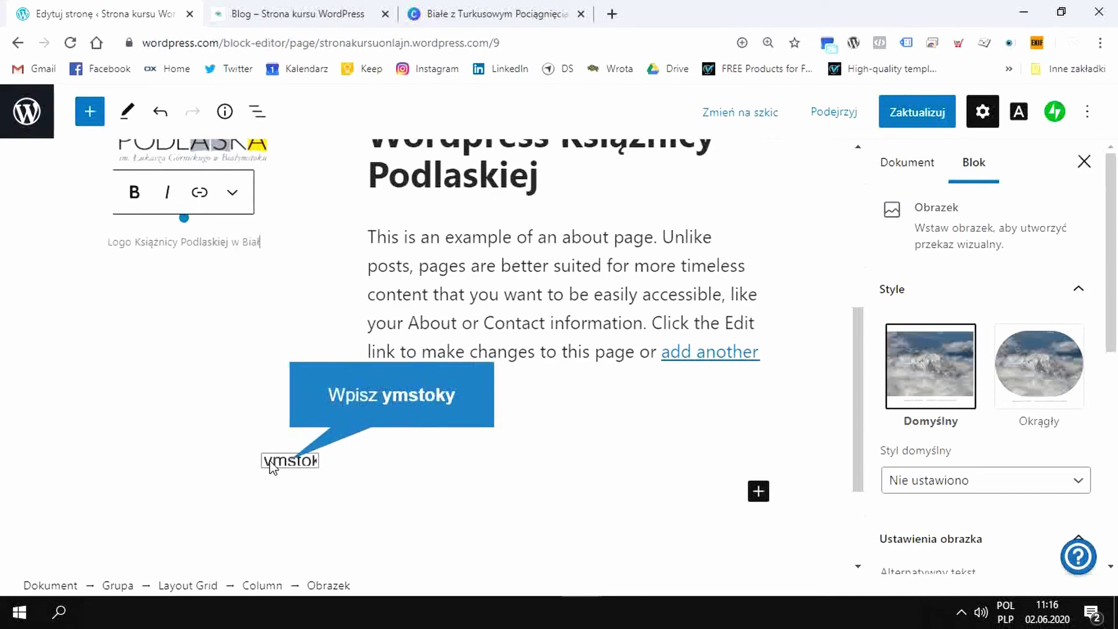
text(ymstoky)
key(BackSpace)
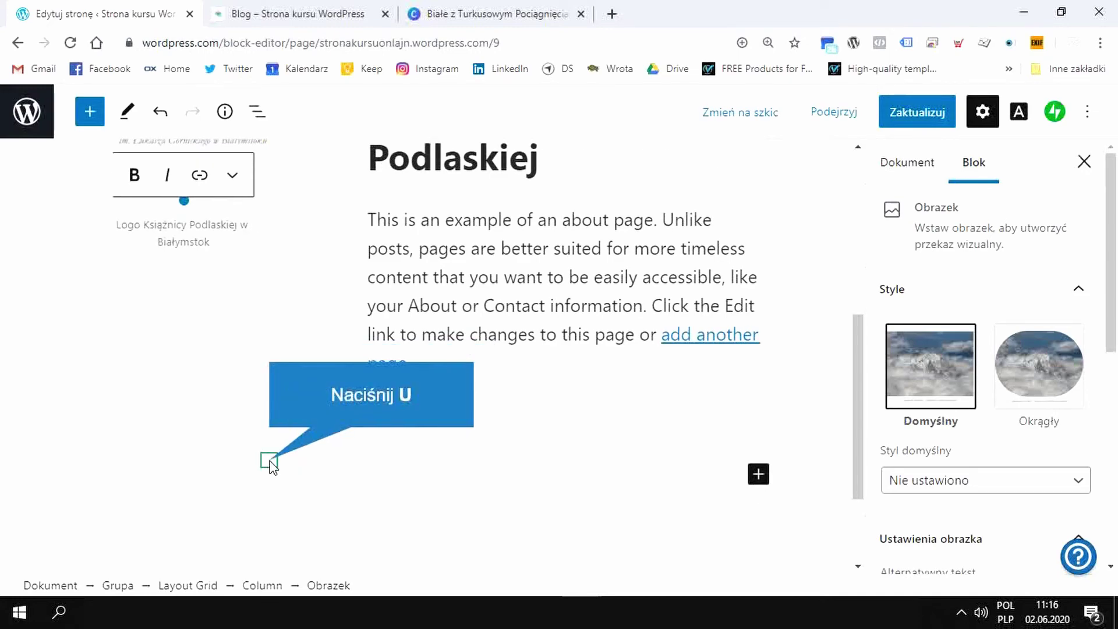
text(u)
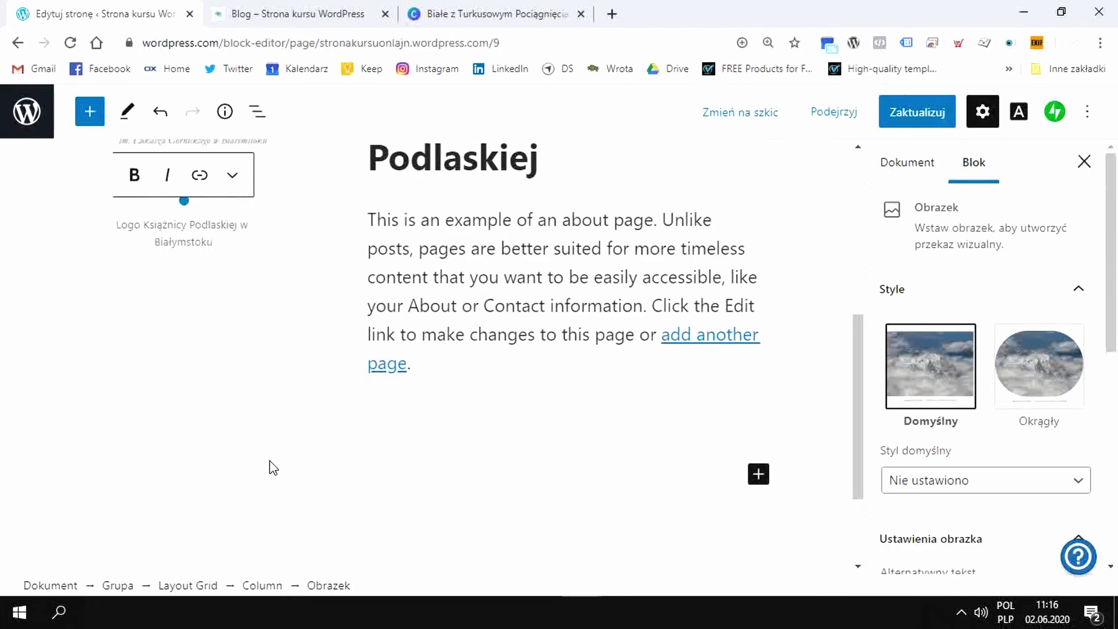
Try bold and italic formatting on the whole logo caption, removing each again.
scroll(273, 468, up, 3)
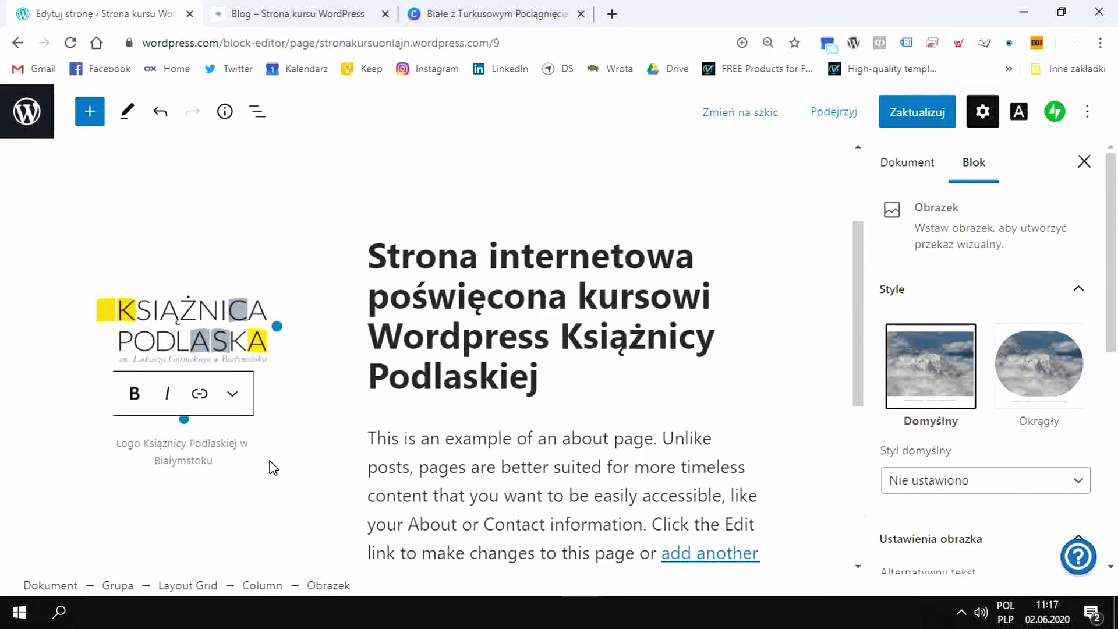
triple_click(216, 460)
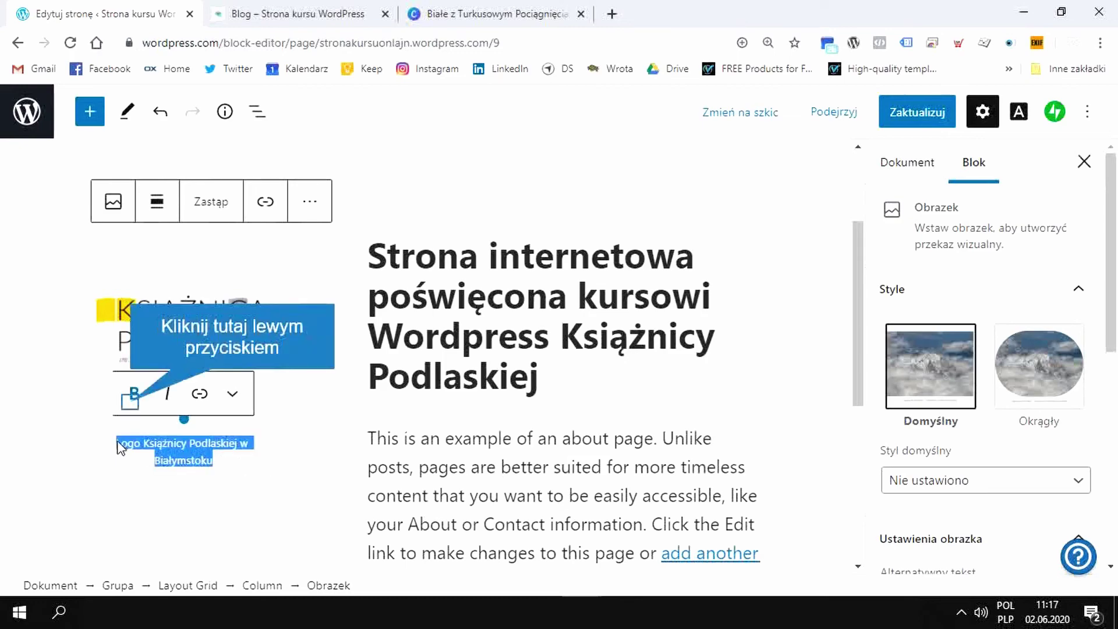
click(131, 402)
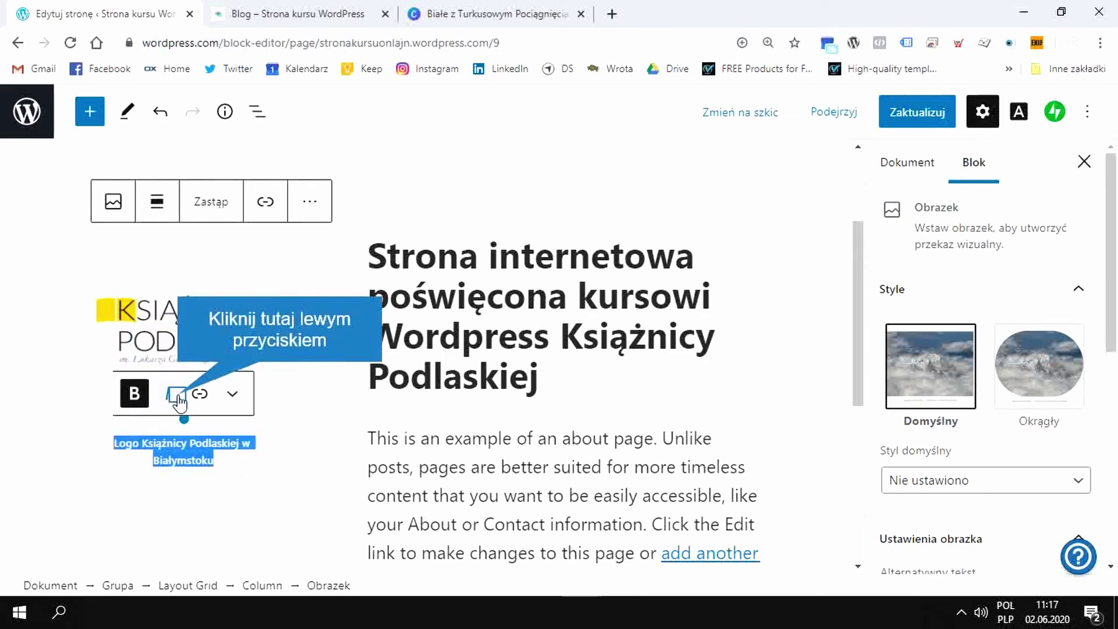
click(175, 397)
click(176, 398)
click(137, 397)
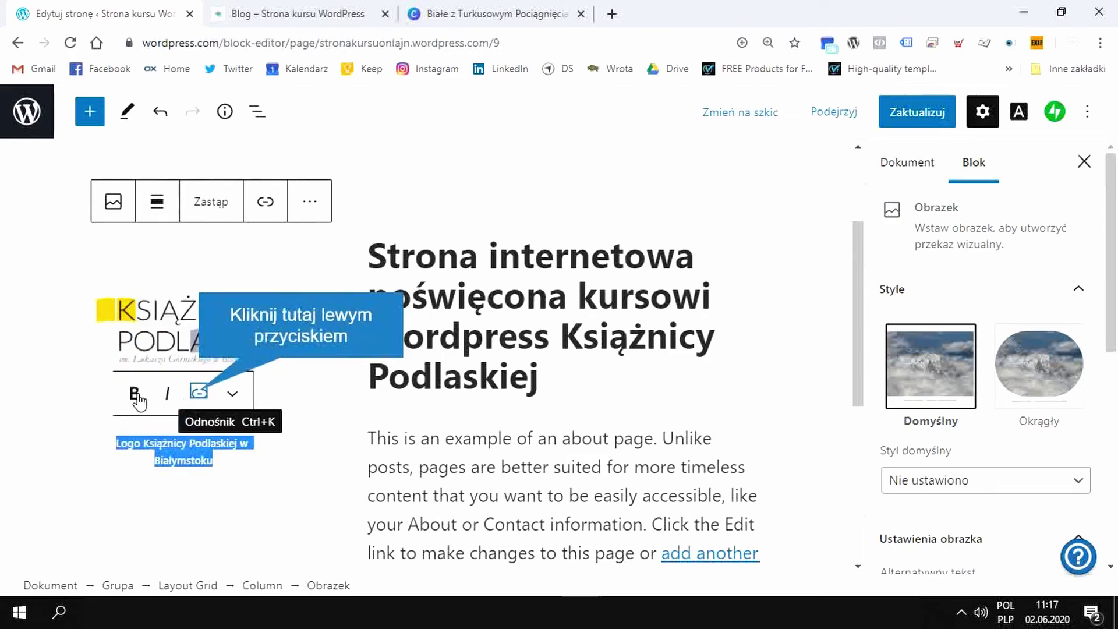
Link the selected logo caption text to ksiaznicapodlaska.pl.
click(198, 395)
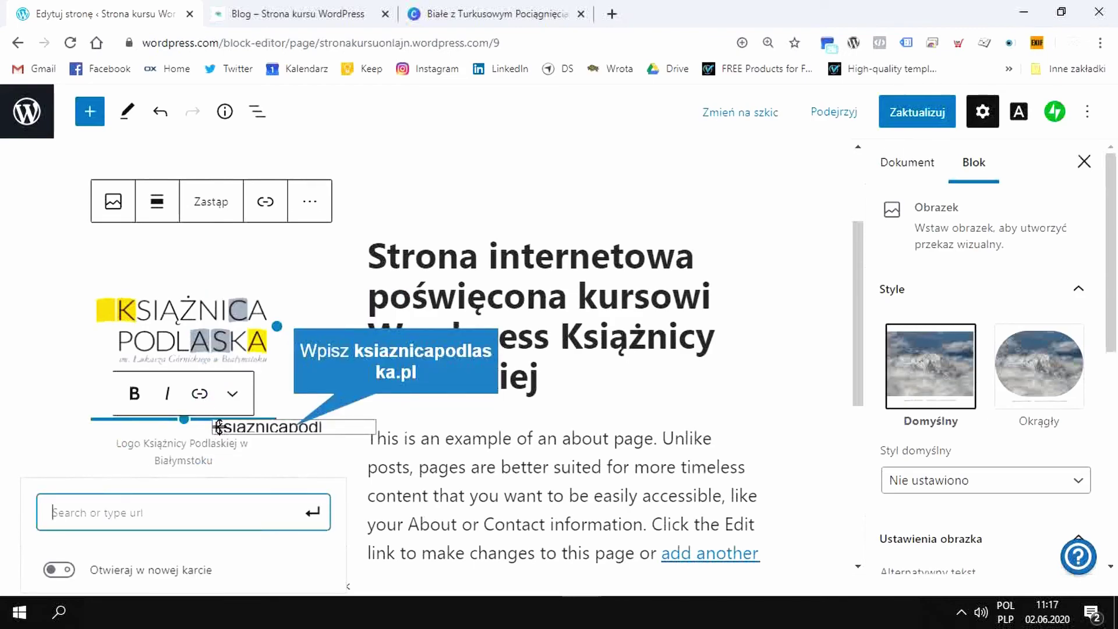
text(ksiaznicapodlaska.pl)
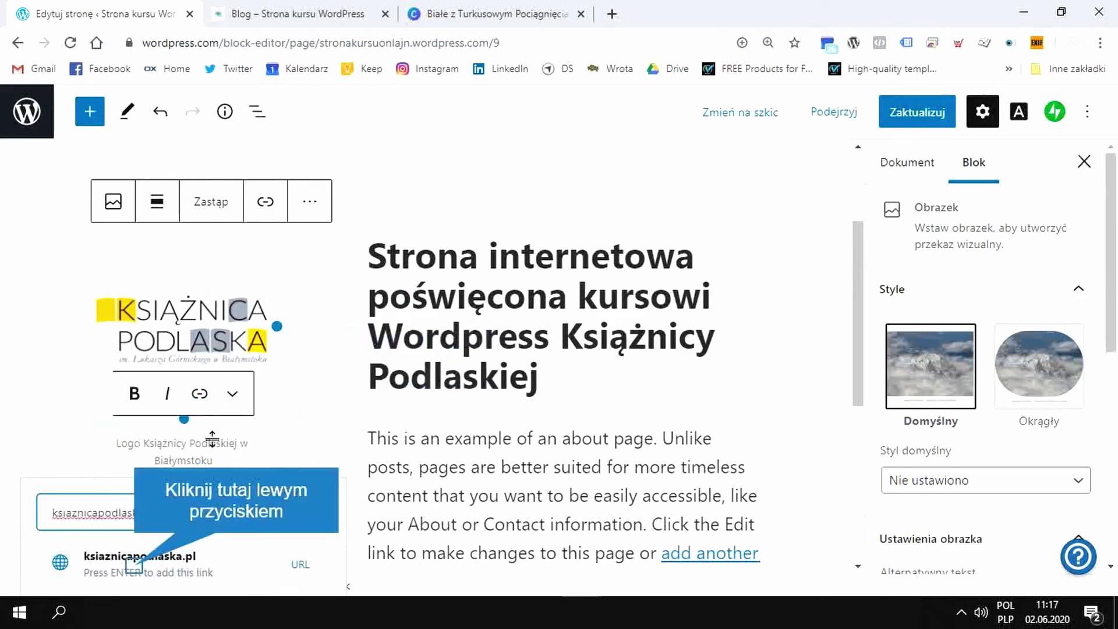
click(130, 577)
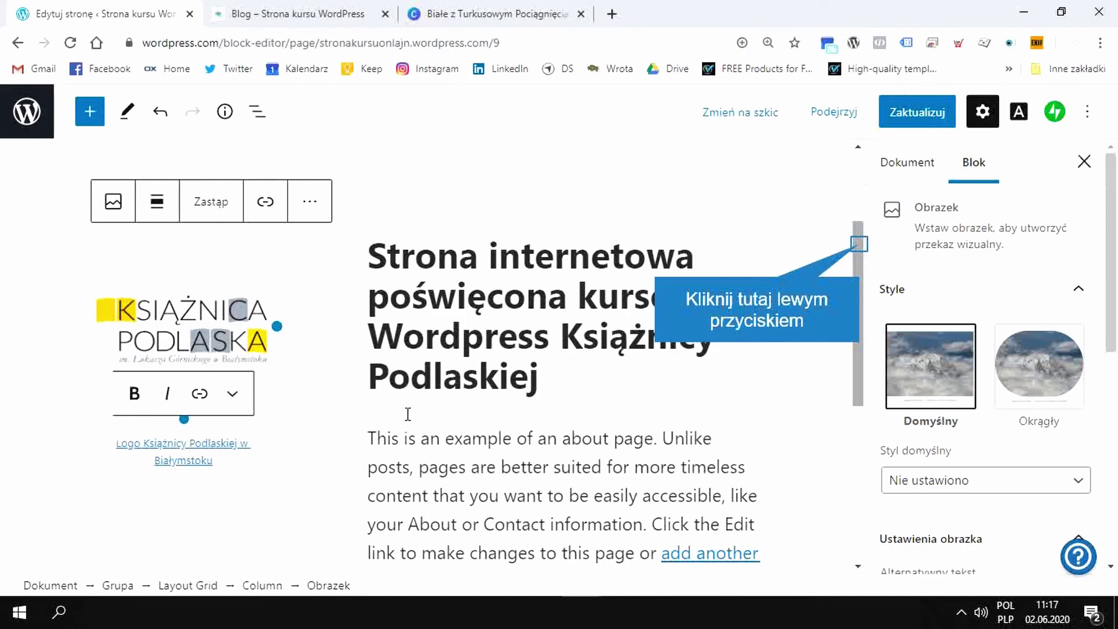
Replace the English example paragraph below the heading with "Kurs internetowy poświęcony platformie Wordpress.".
drag(858, 243, 856, 286)
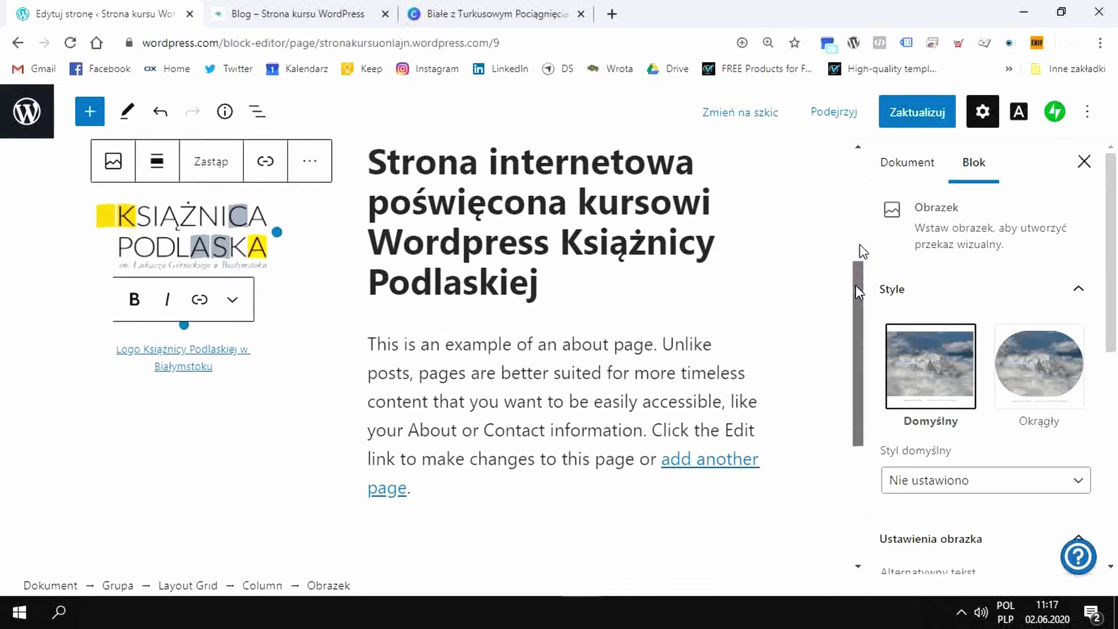
click(529, 373)
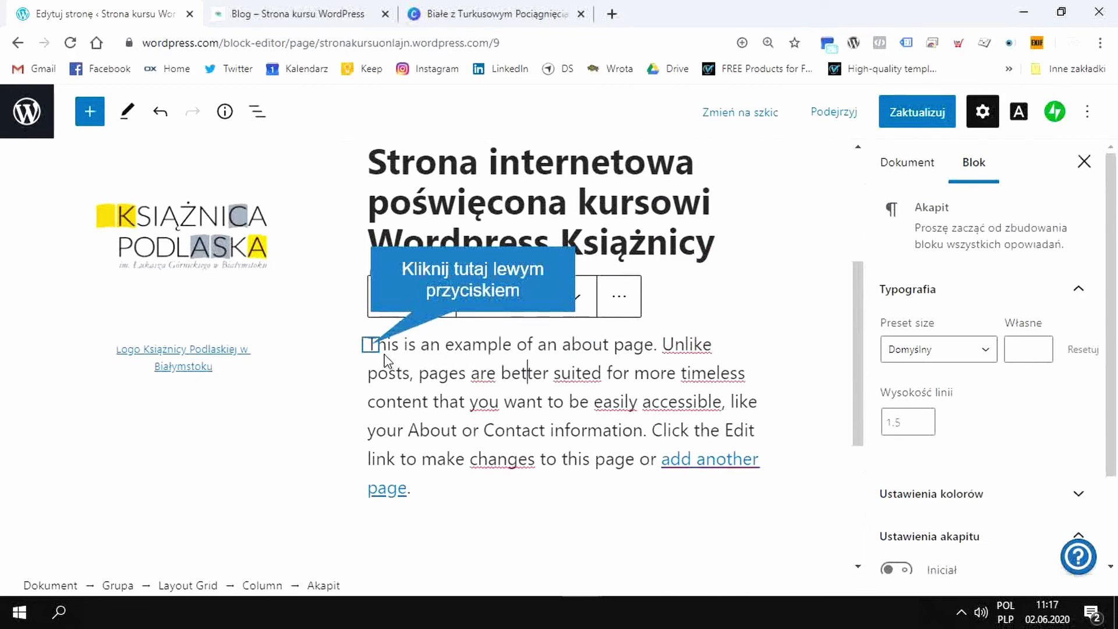
drag(373, 349, 443, 483)
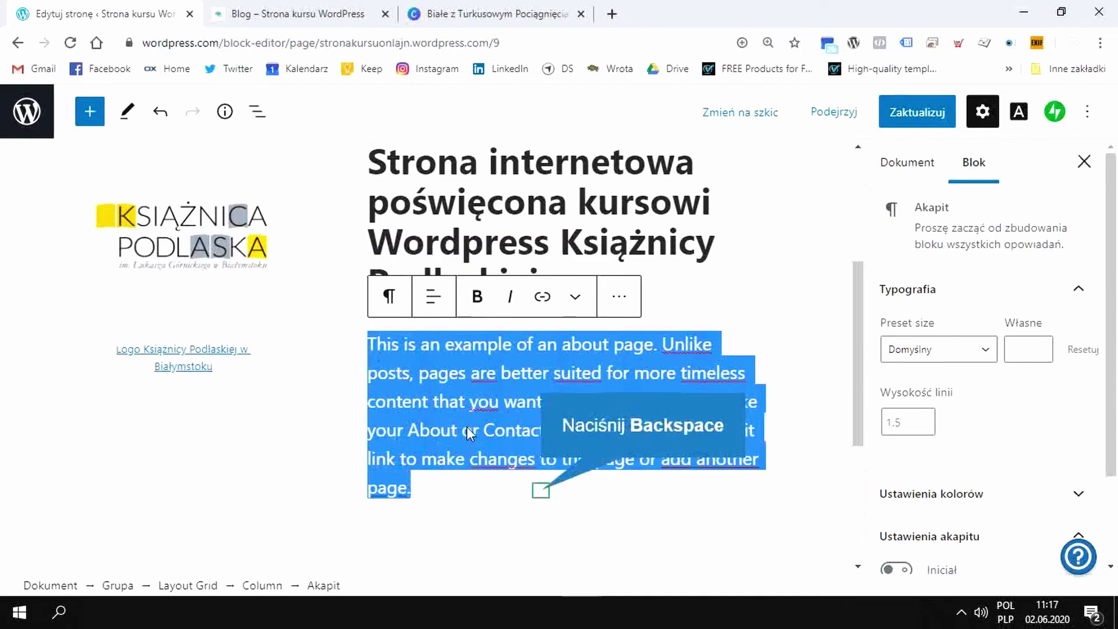
key(BackSpace)
text(Kurs int)
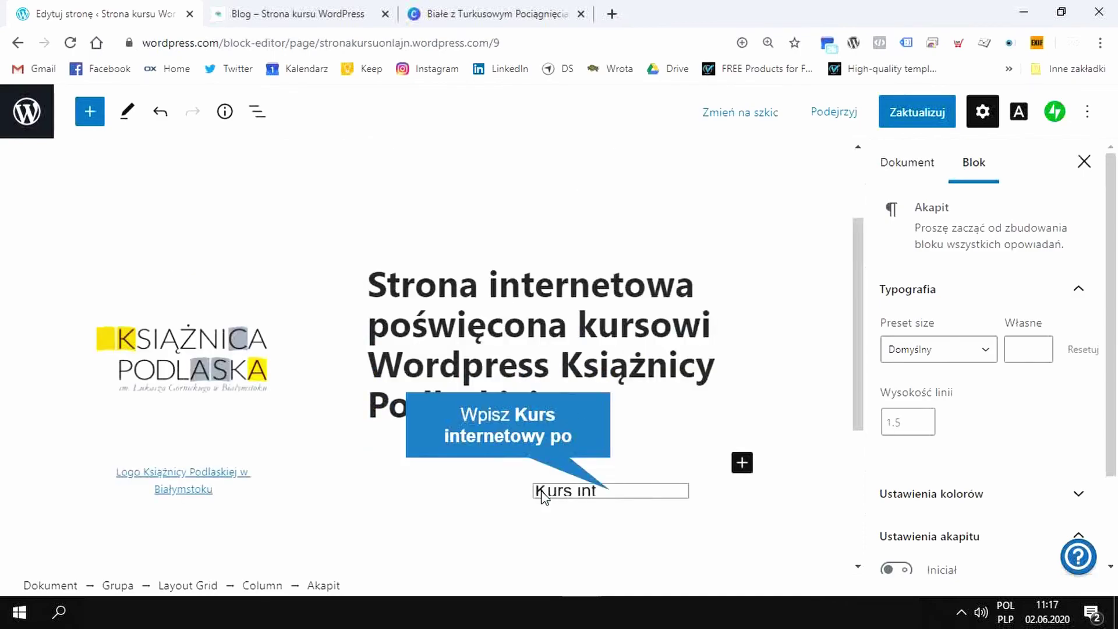
text(ernetowy poświ)
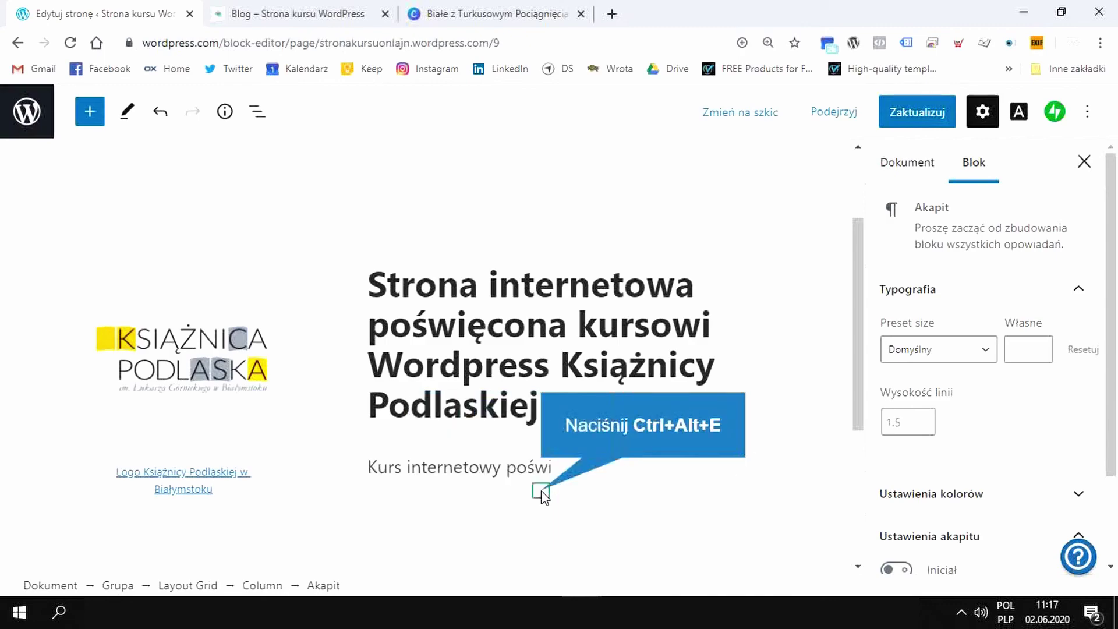
key(ctrl+alt+e)
text(c)
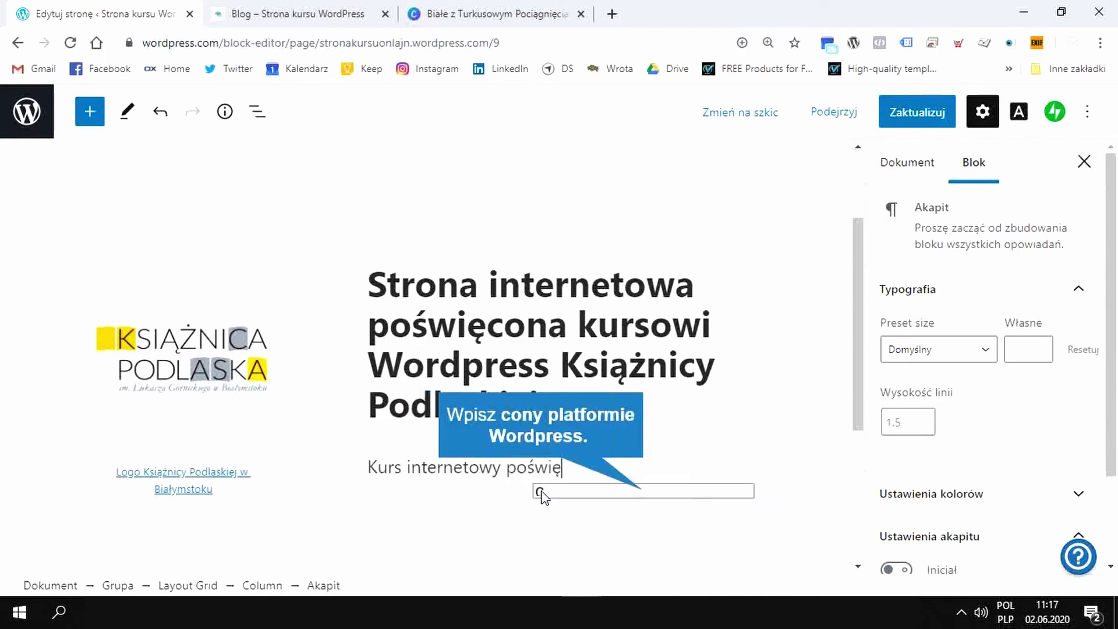
text(onv platformie)
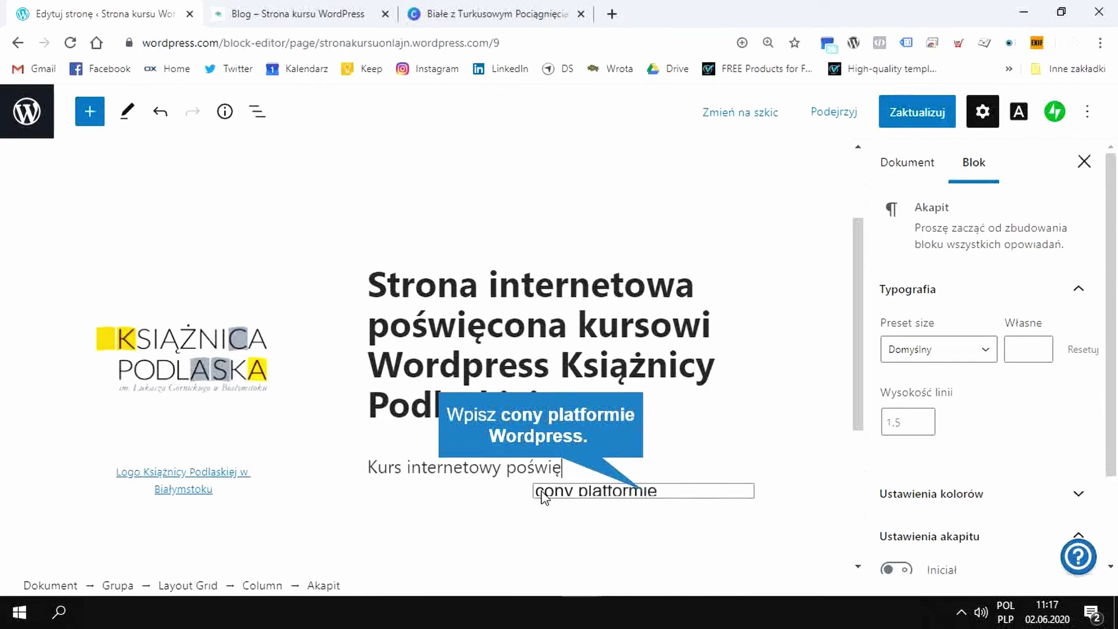
text( Wordpress.)
key(Return)
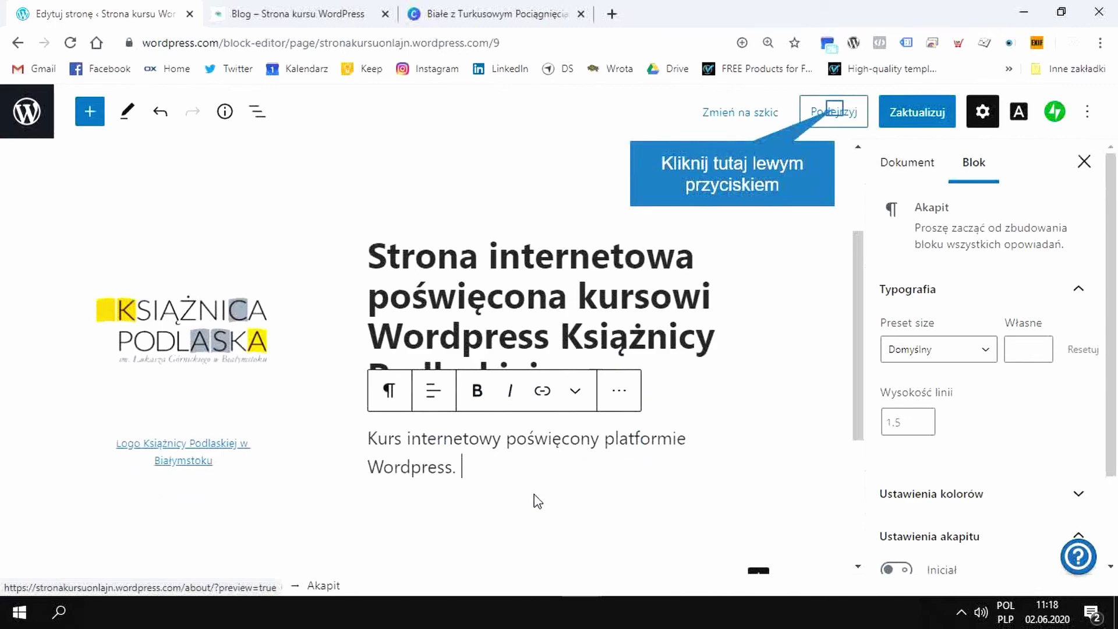
Preview the edited page from header to footer, close the preview and update the page.
click(838, 116)
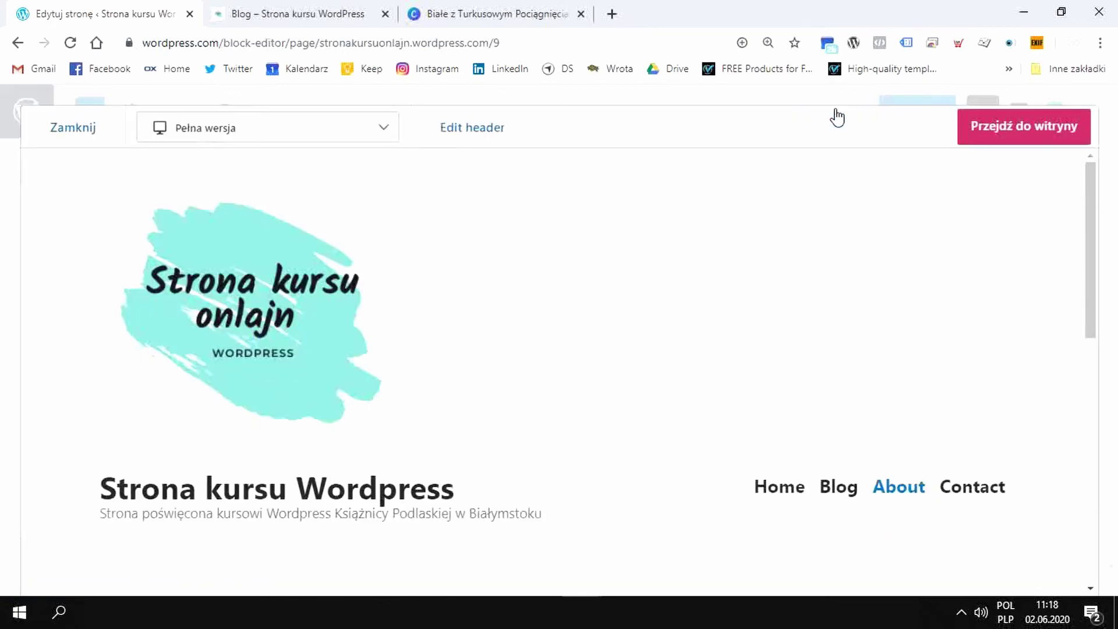
scroll(839, 267, down, 10)
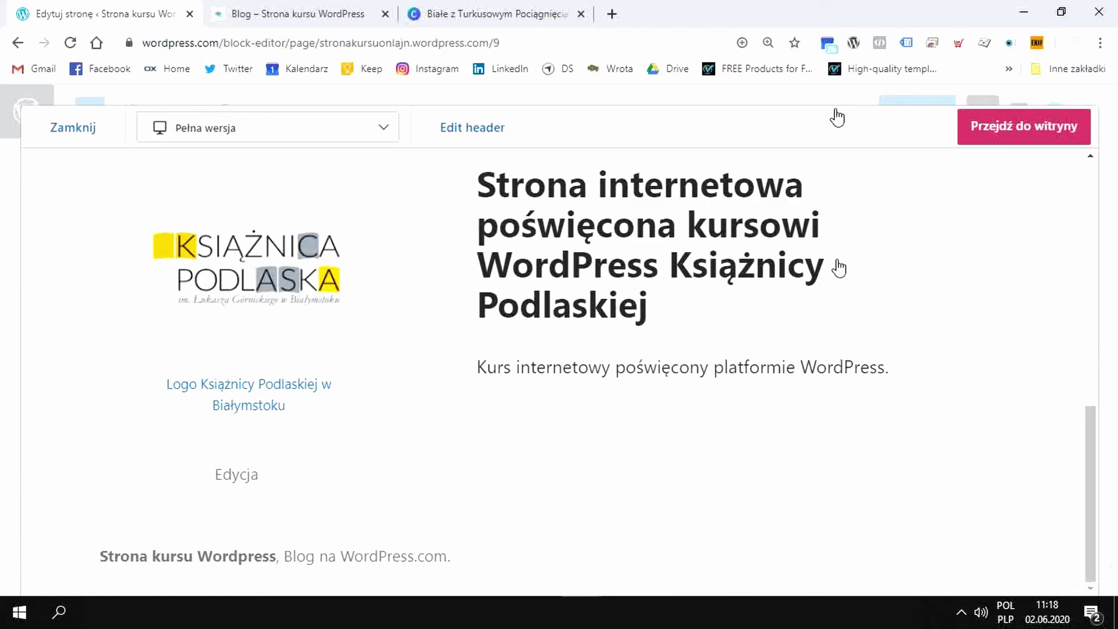
scroll(839, 268, up, 10)
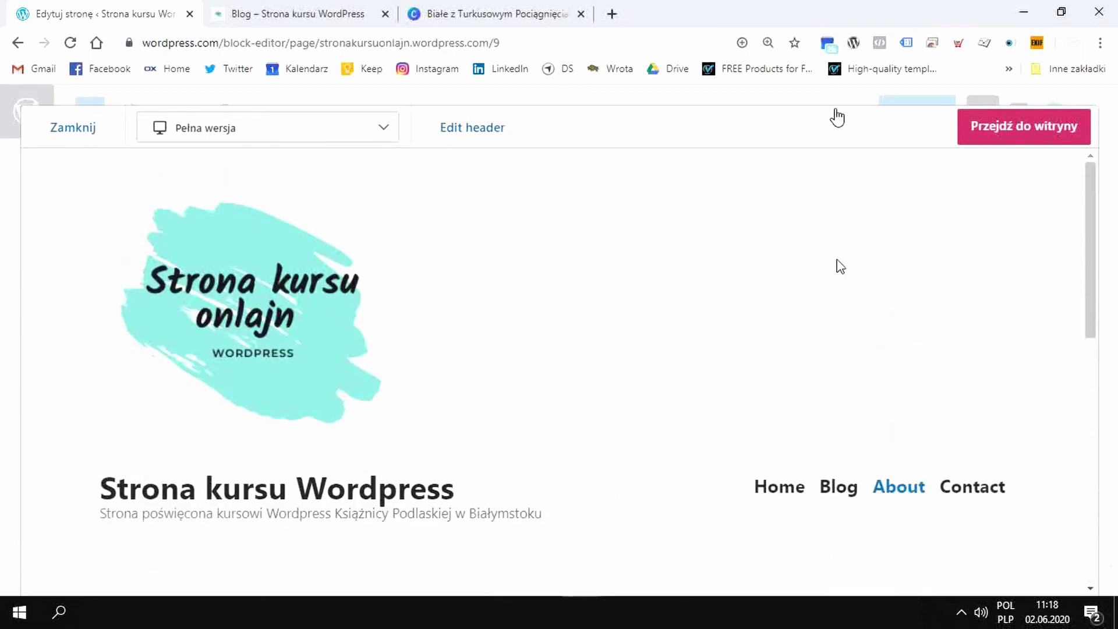
scroll(841, 267, down, 3)
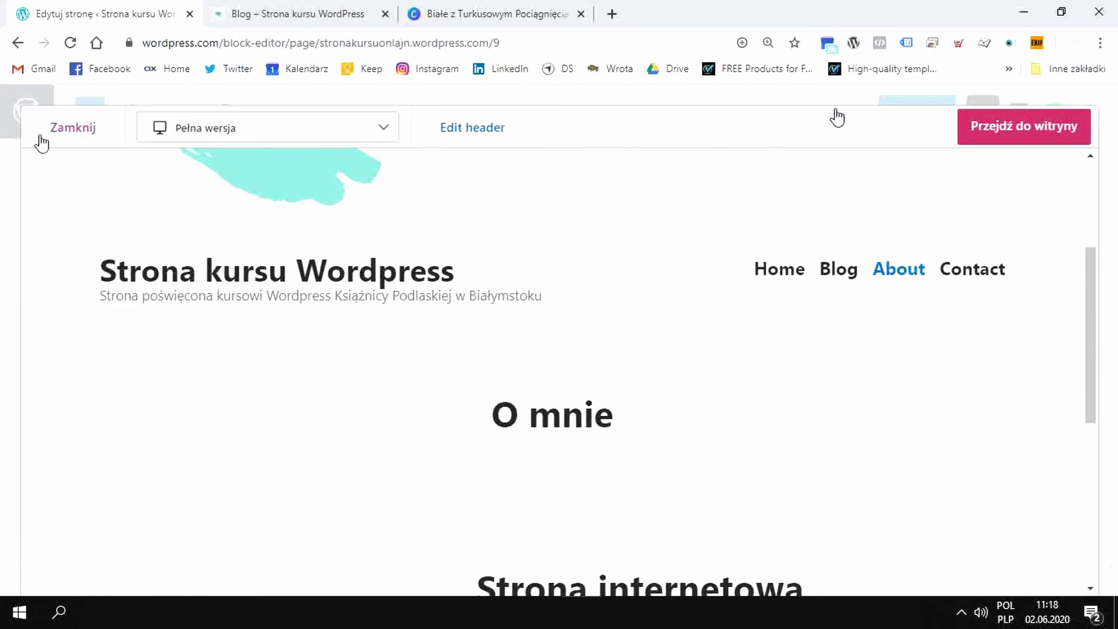
click(73, 129)
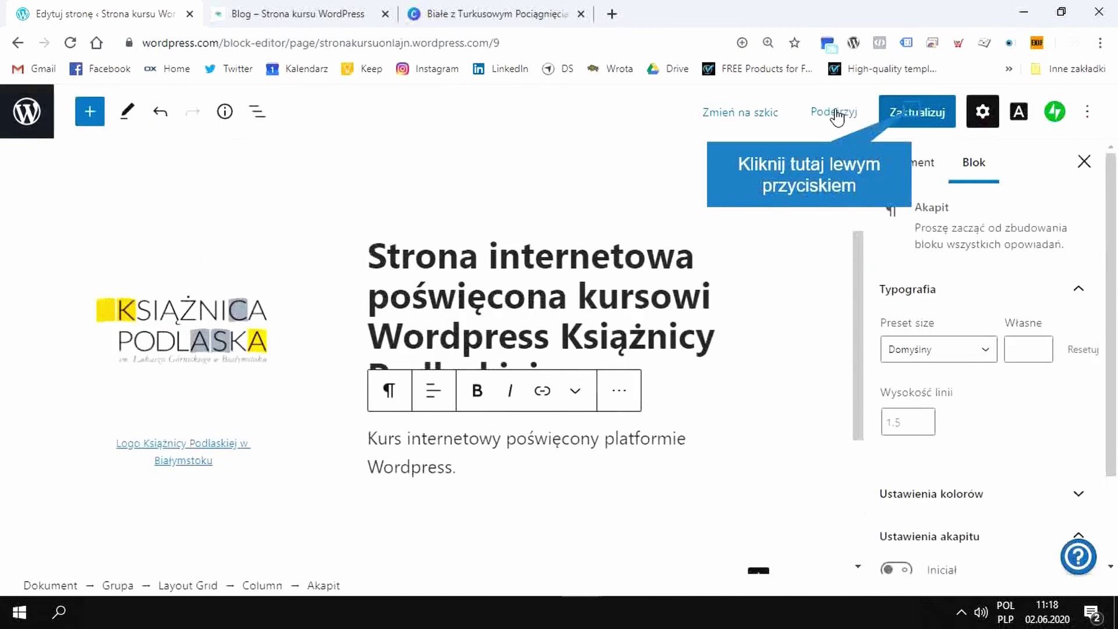
click(910, 120)
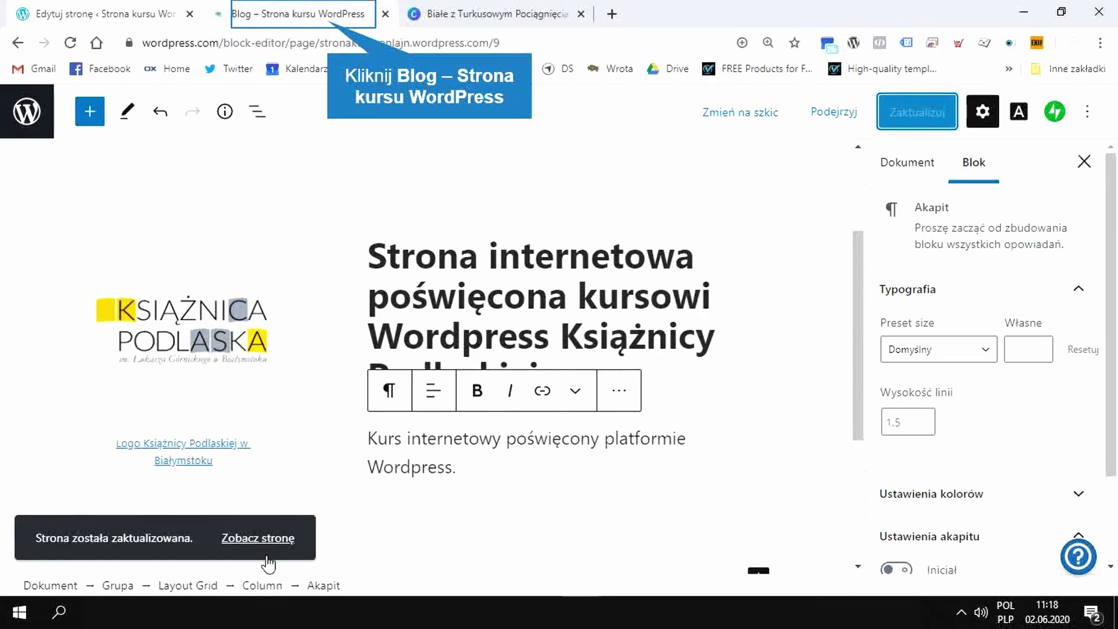
Reload the site in its already open browser tab and review the published "O mnie" page.
click(329, 29)
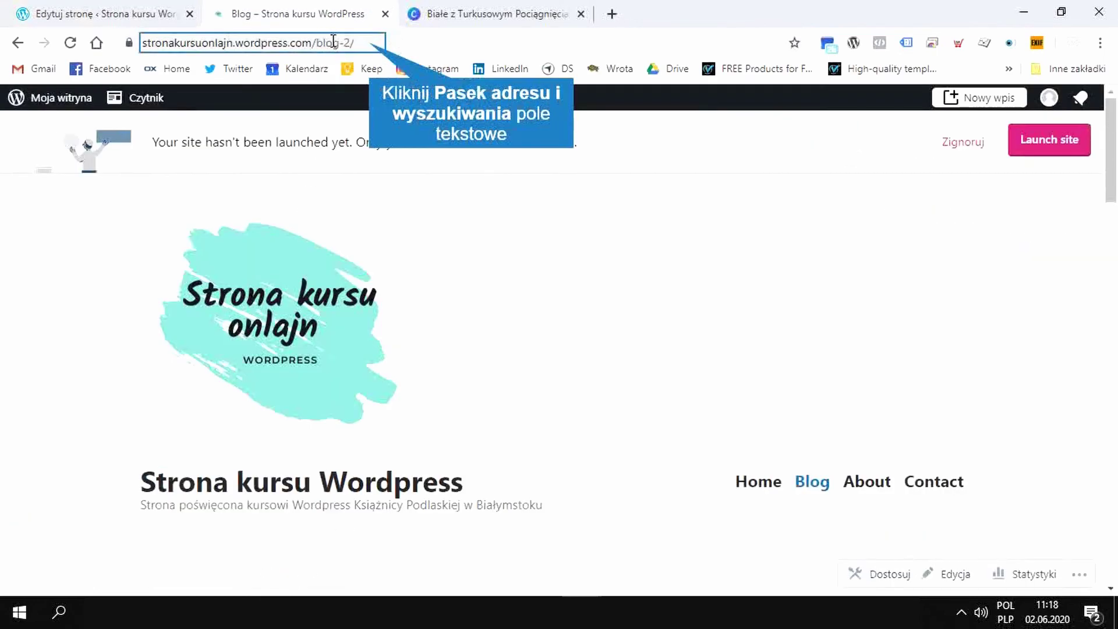
click(373, 42)
key(Return)
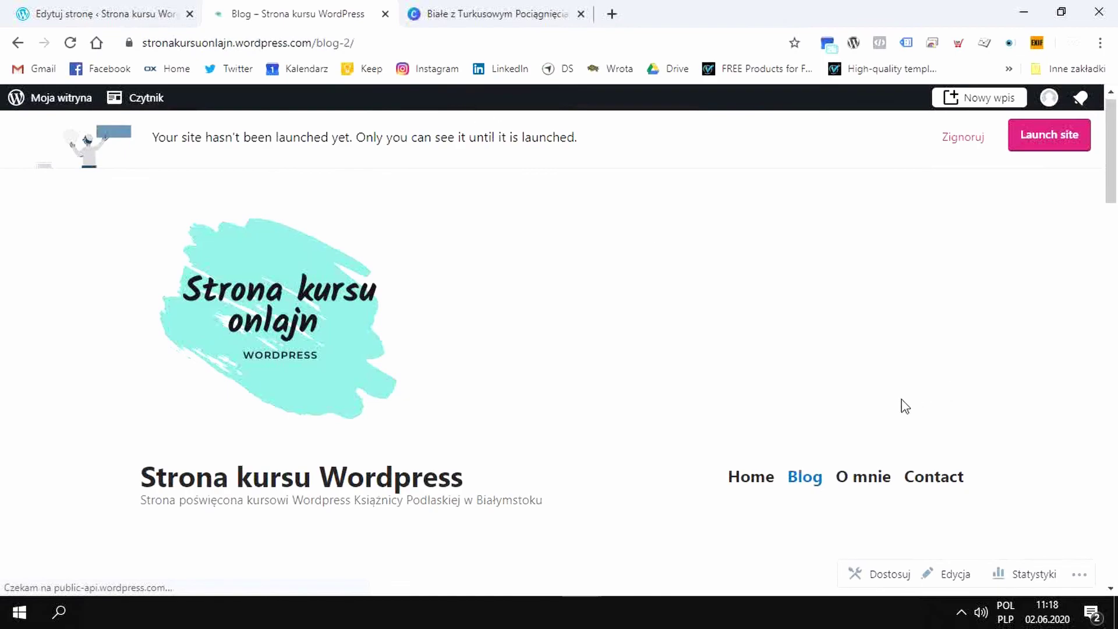
scroll(879, 411, down, 7)
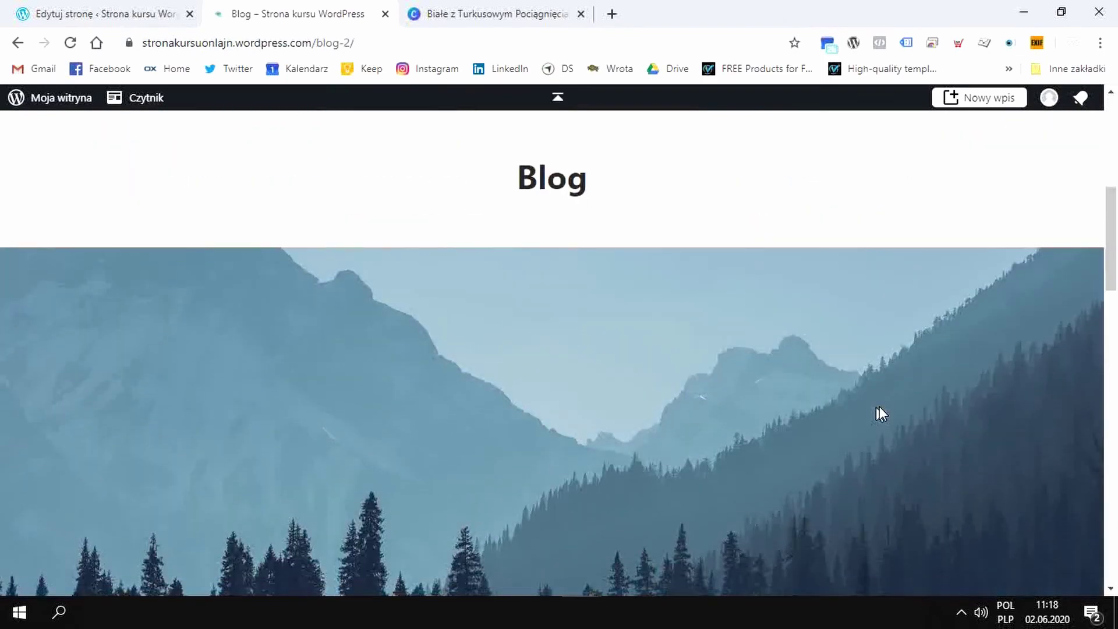
scroll(878, 409, up, 4)
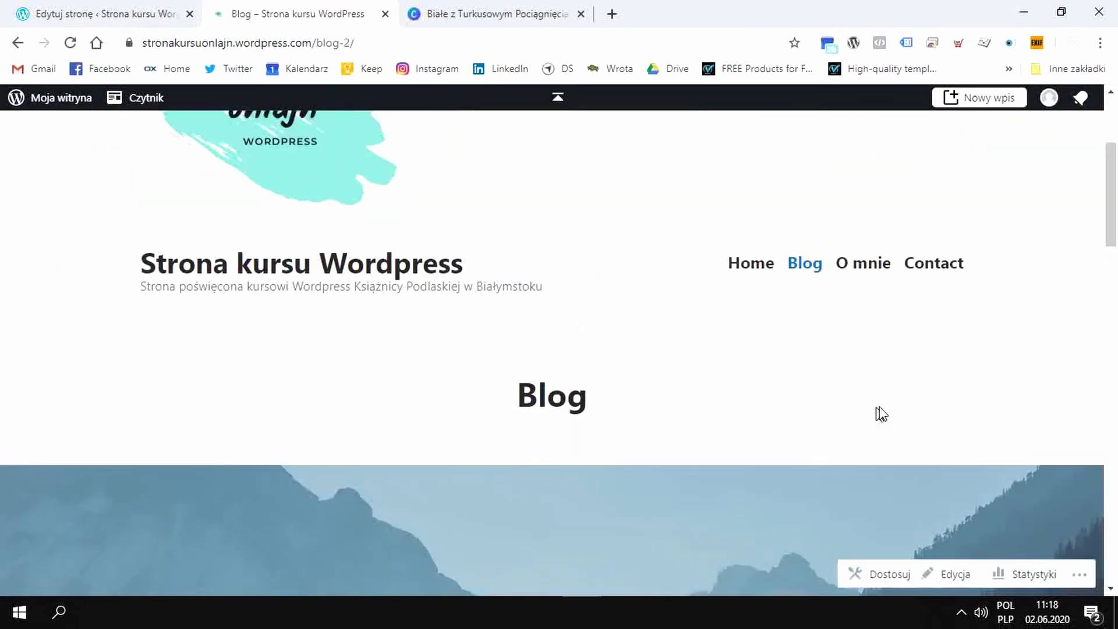
click(861, 271)
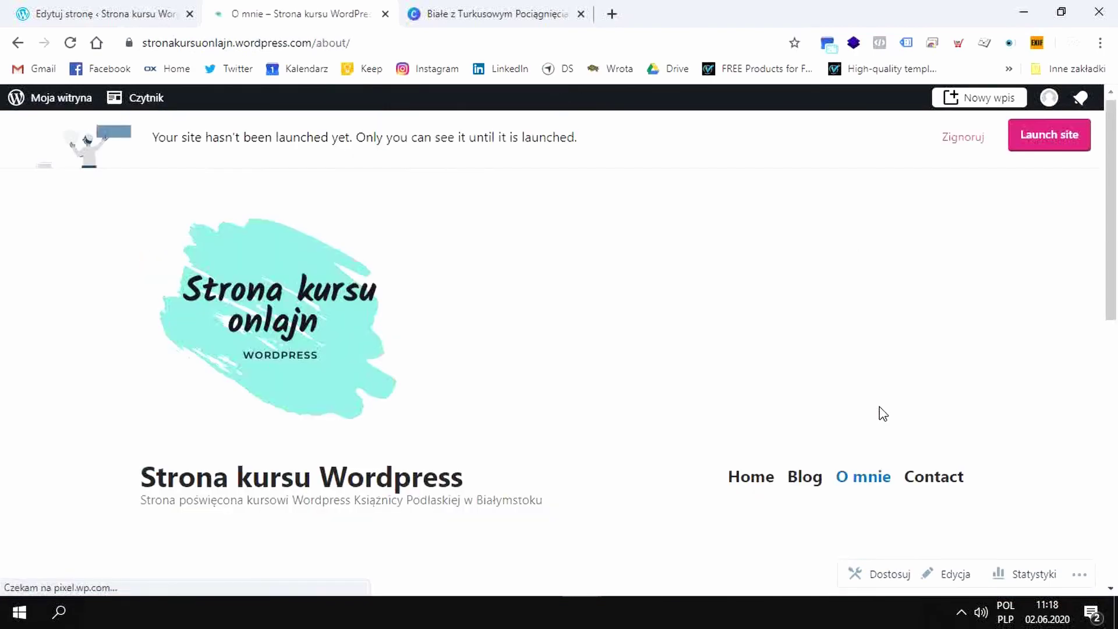
scroll(883, 413, down, 8)
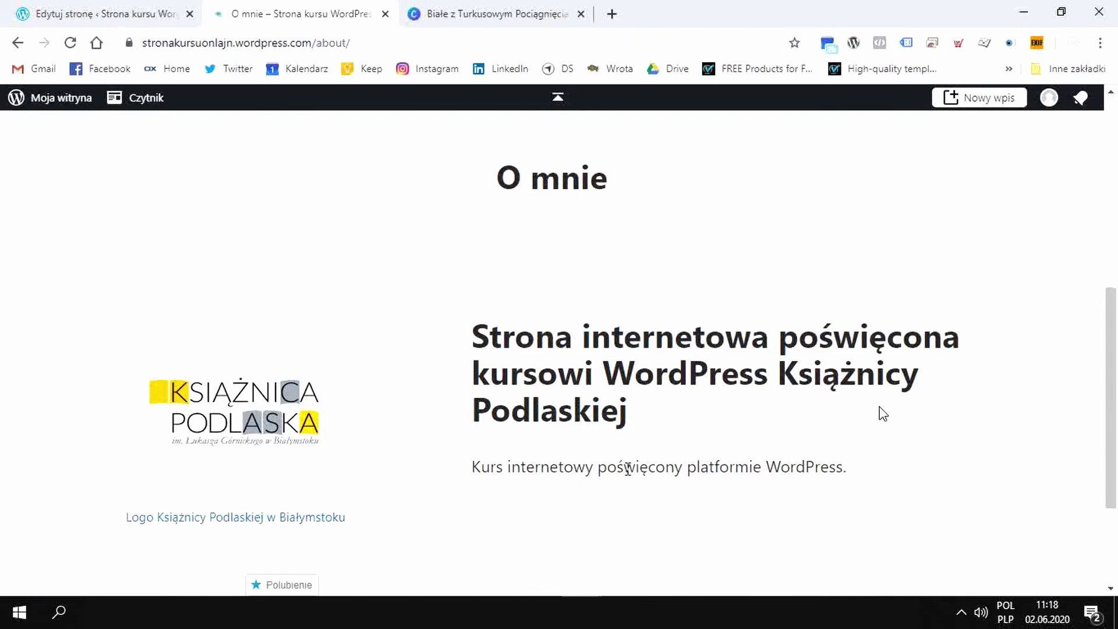
scroll(884, 414, down, 3)
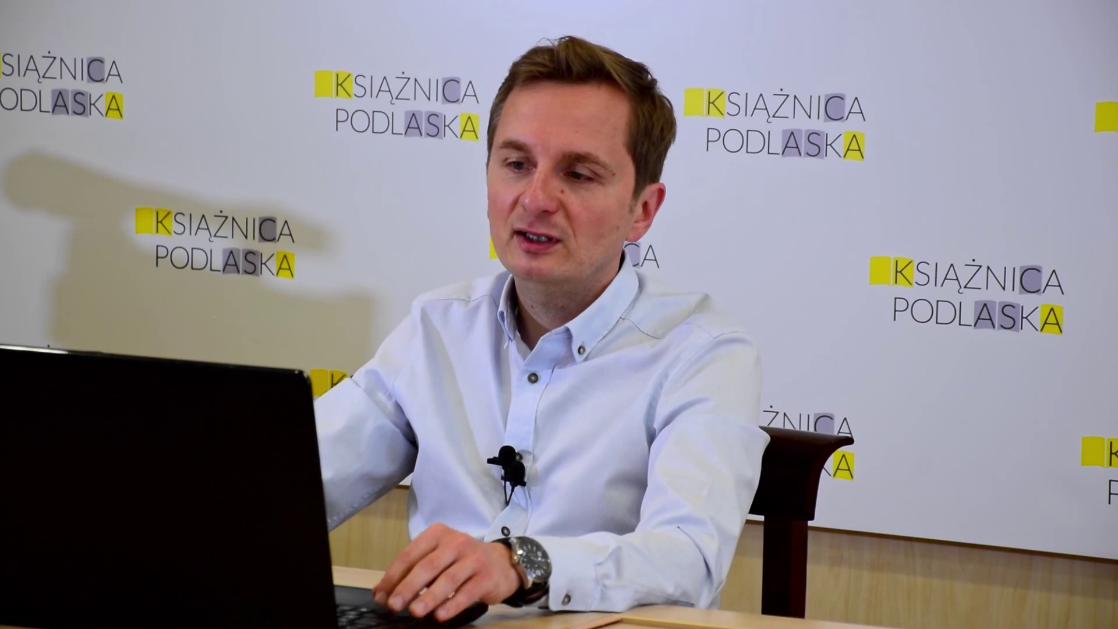